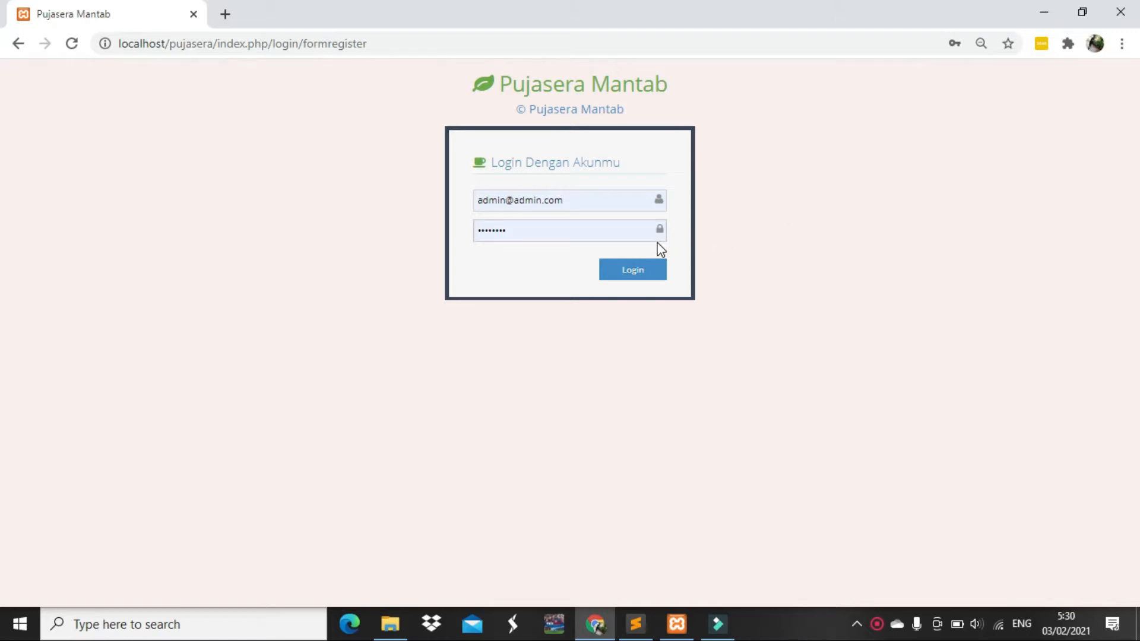
Sign in to the admin account using the prefilled e-mail and password
{"action": "left_click", "coordinate": [648, 279]}
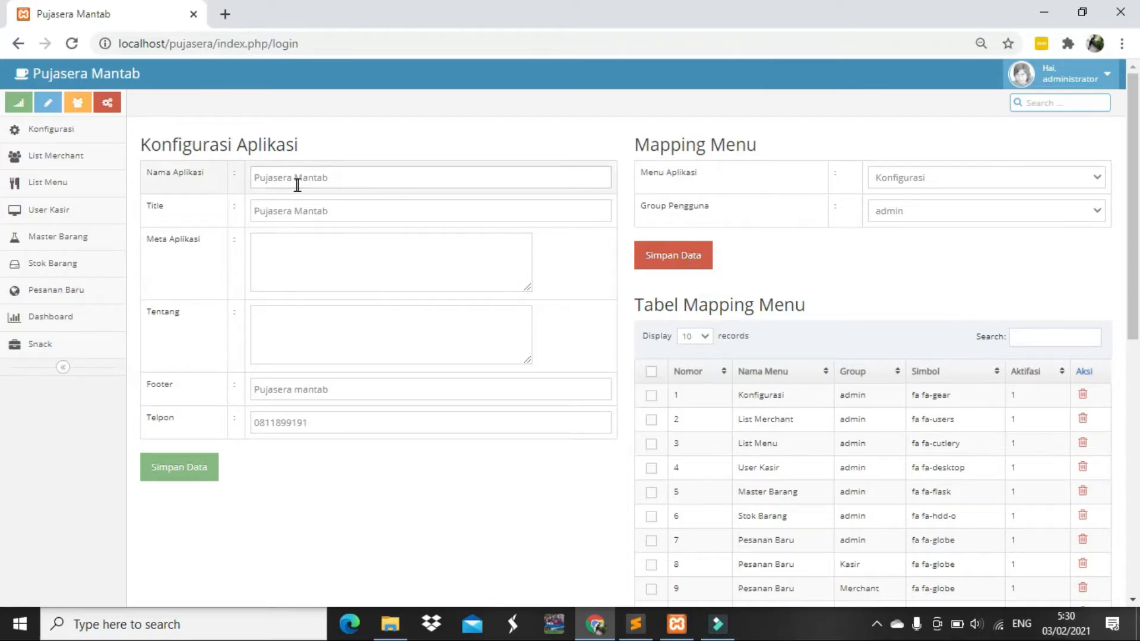
Focus the Nama Aplikasi field on the Konfigurasi Aplikasi page
{"action": "left_click", "coordinate": [297, 184]}
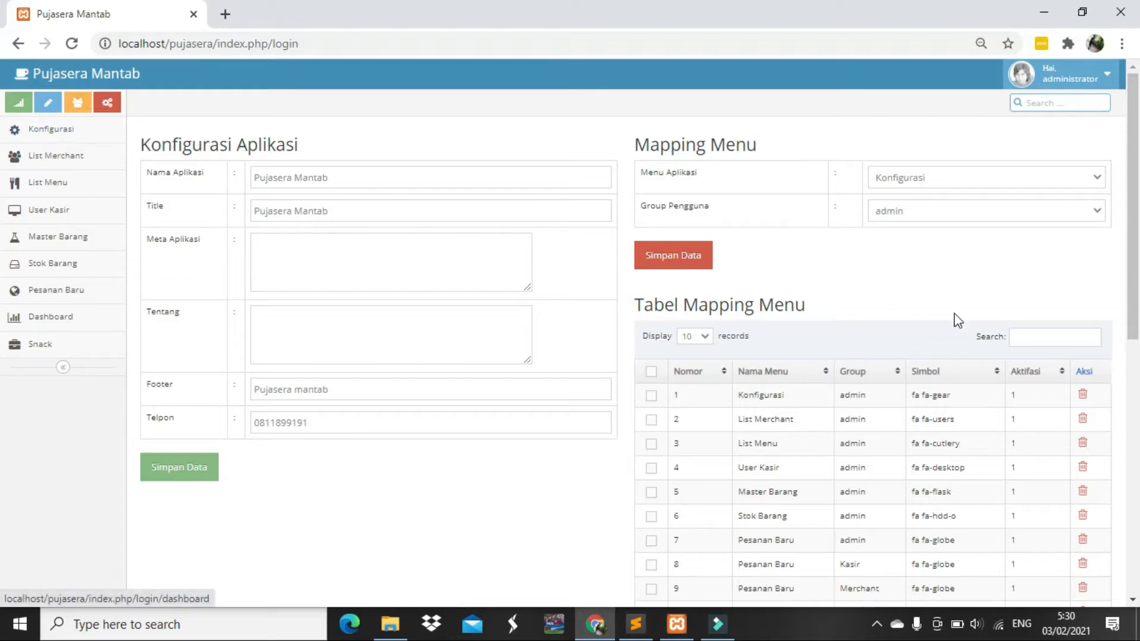
{"action": "scroll", "coordinate": [960, 319], "scroll_direction": "down", "scroll_amount": 2}
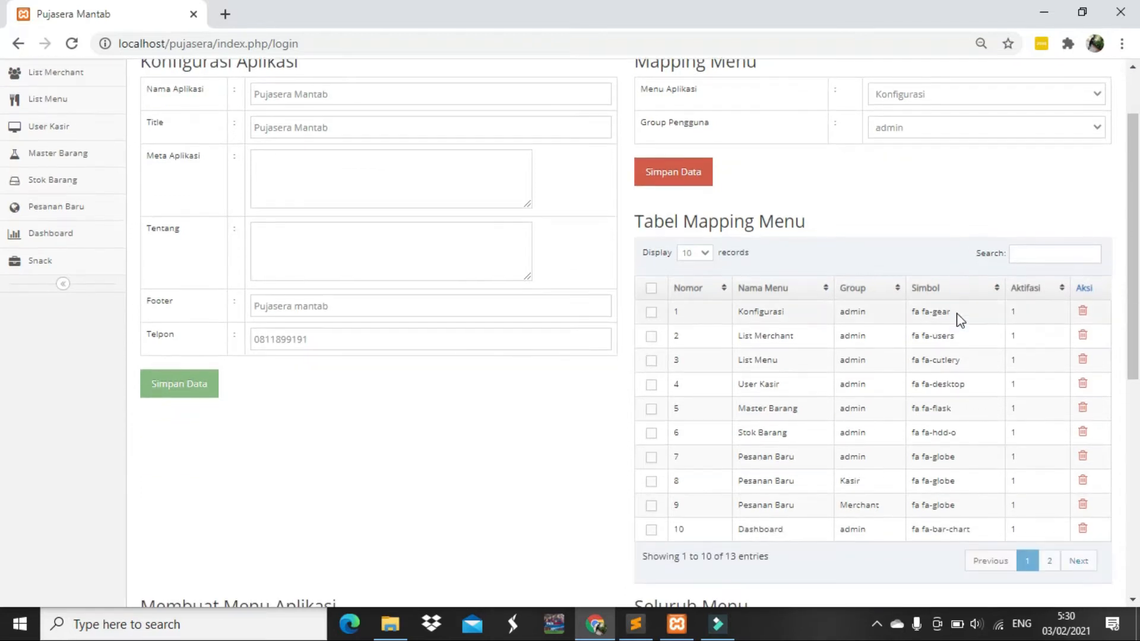
{"action": "scroll", "coordinate": [960, 319], "scroll_direction": "up", "scroll_amount": 1}
{"action": "scroll", "coordinate": [960, 319], "scroll_direction": "down", "scroll_amount": 5}
{"action": "scroll", "coordinate": [958, 319], "scroll_direction": "up", "scroll_amount": 6}
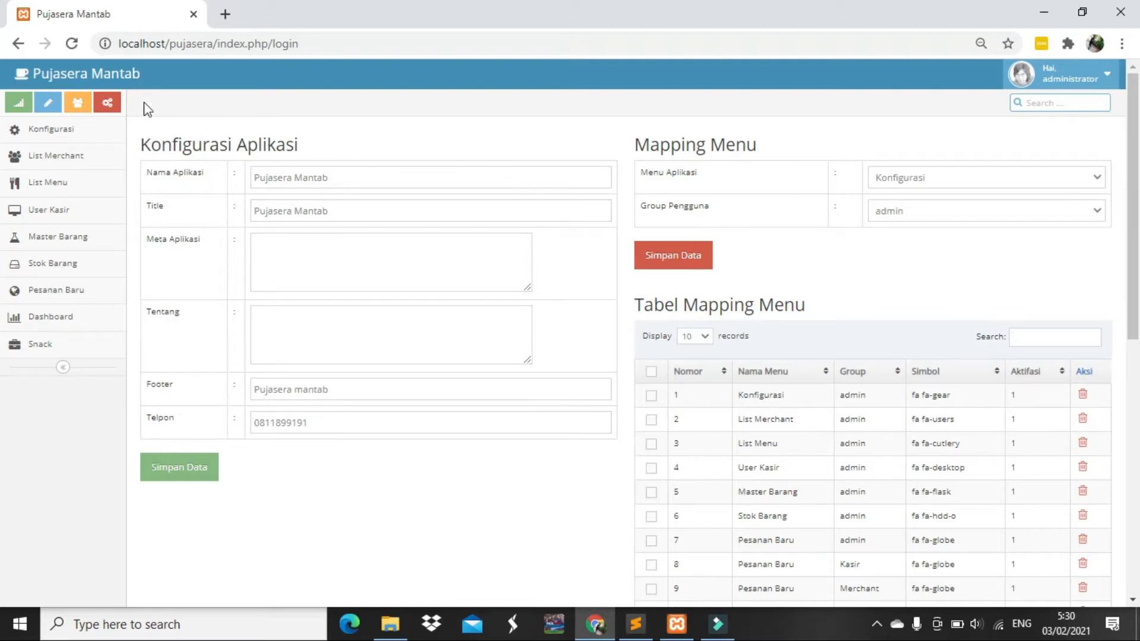
{"action": "left_click", "coordinate": [301, 173]}
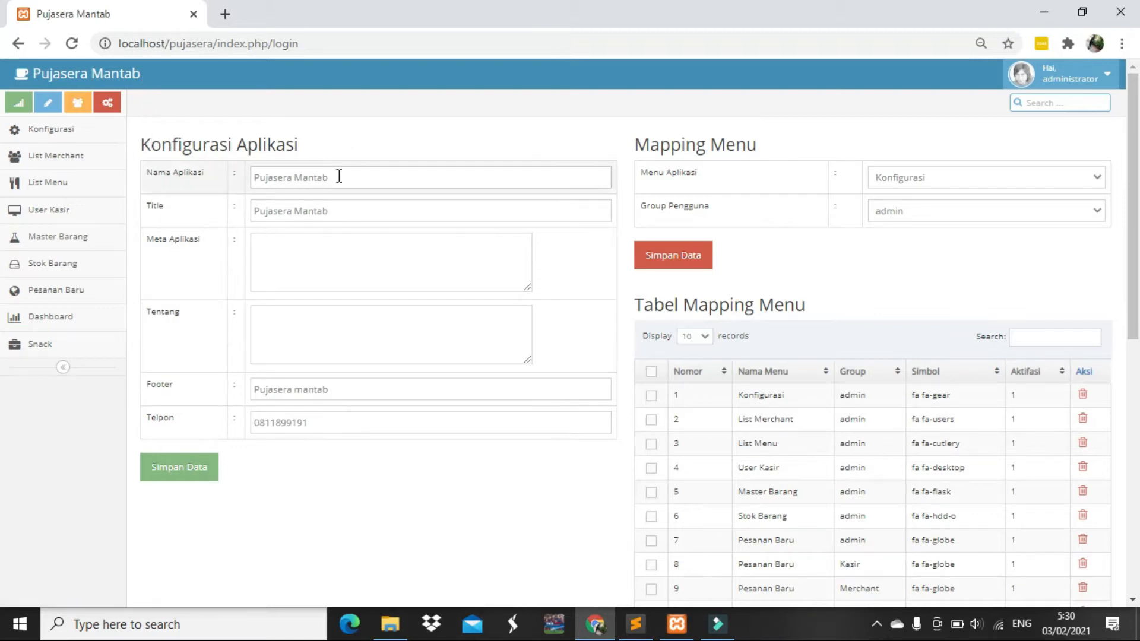
{"action": "left_click", "coordinate": [339, 205]}
{"action": "left_click", "coordinate": [307, 252]}
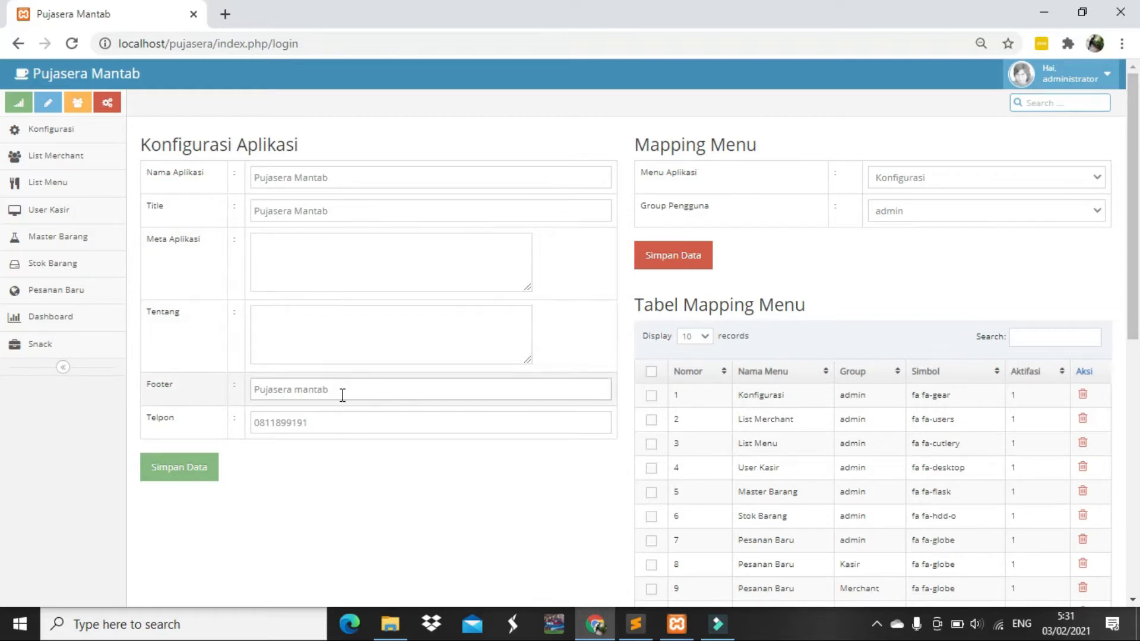
{"action": "scroll", "coordinate": [343, 396], "scroll_direction": "down", "scroll_amount": 1}
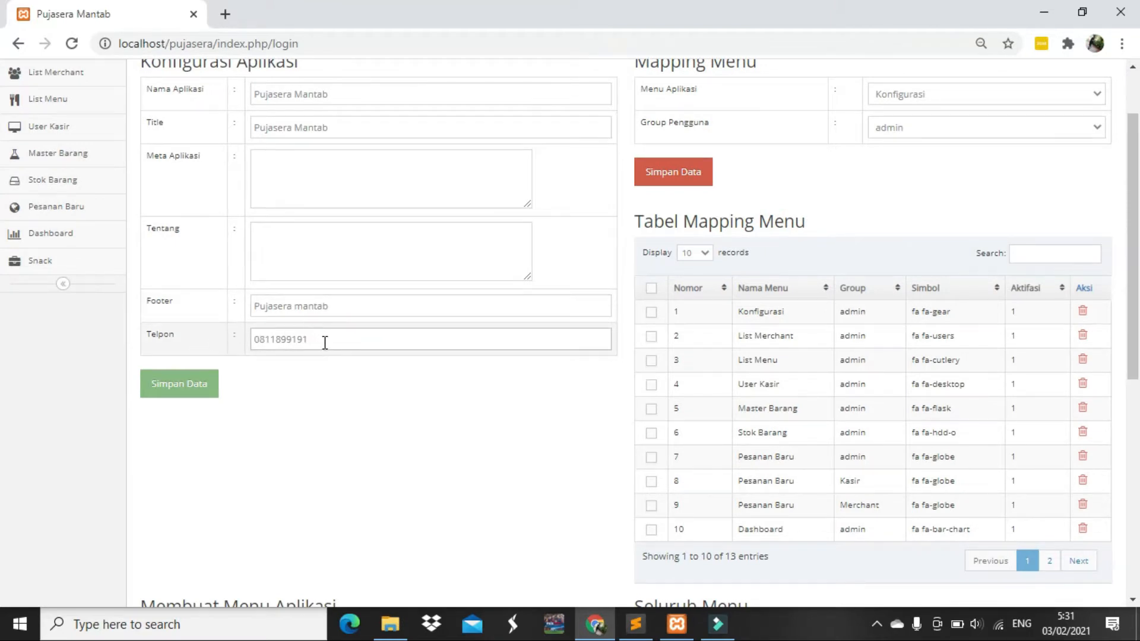
{"action": "scroll", "coordinate": [325, 346], "scroll_direction": "up", "scroll_amount": 1}
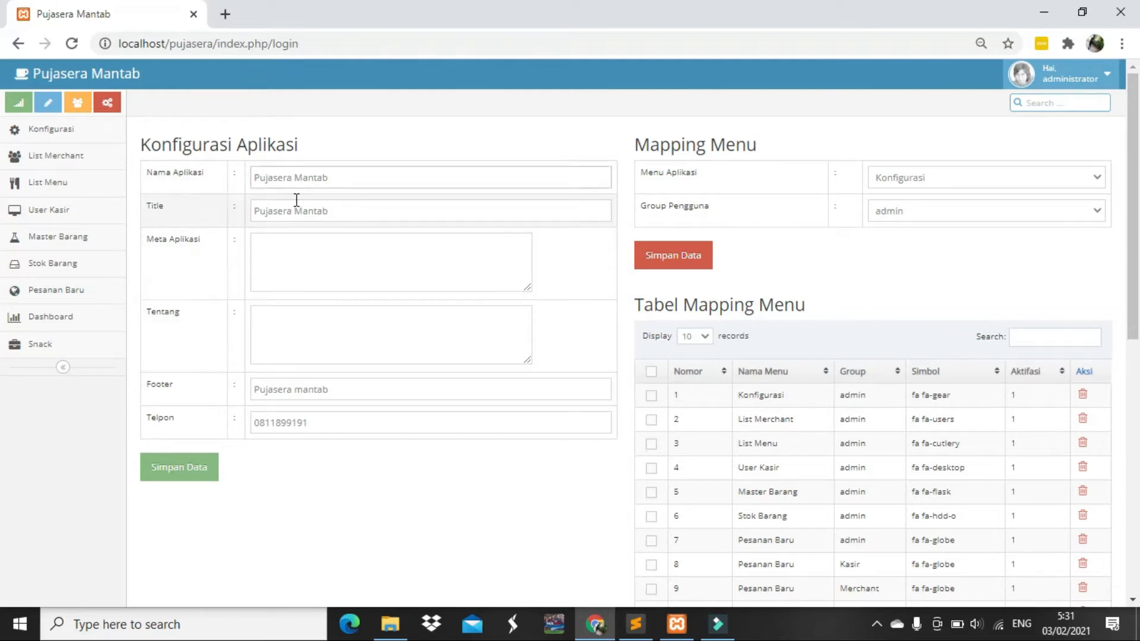
{"action": "scroll", "coordinate": [295, 199], "scroll_direction": "down", "scroll_amount": 2}
{"action": "scroll", "coordinate": [300, 200], "scroll_direction": "down", "scroll_amount": 5}
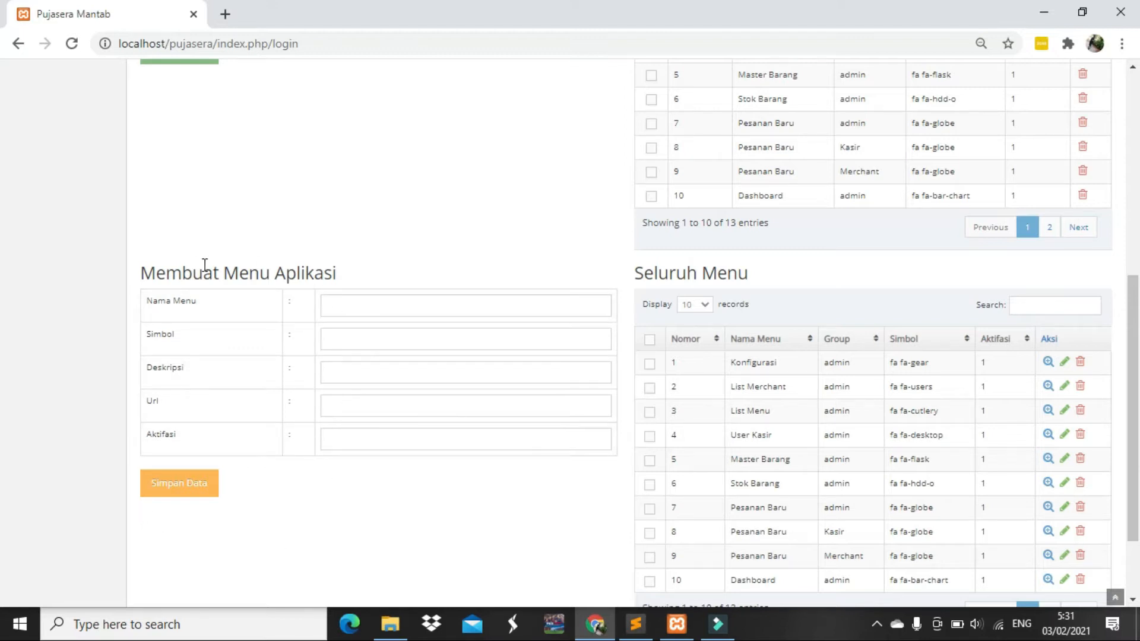
{"action": "scroll", "coordinate": [189, 298], "scroll_direction": "up", "scroll_amount": 1}
{"action": "scroll", "coordinate": [189, 298], "scroll_direction": "up", "scroll_amount": 5}
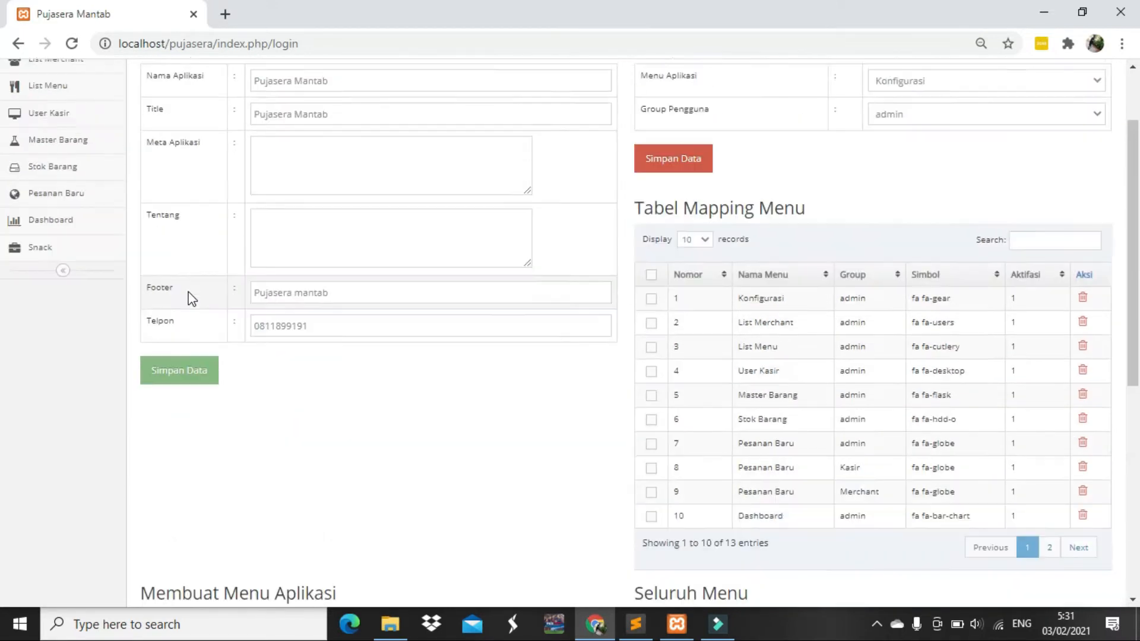
{"action": "scroll", "coordinate": [73, 300], "scroll_direction": "down", "scroll_amount": 5}
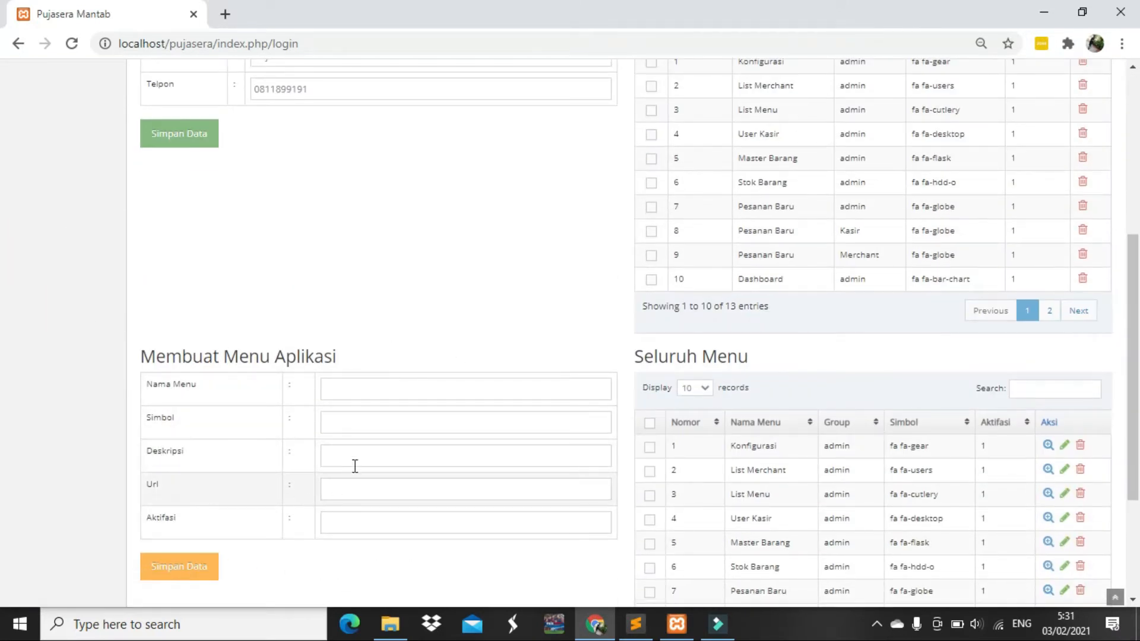
{"action": "scroll", "coordinate": [348, 479], "scroll_direction": "down", "scroll_amount": 1}
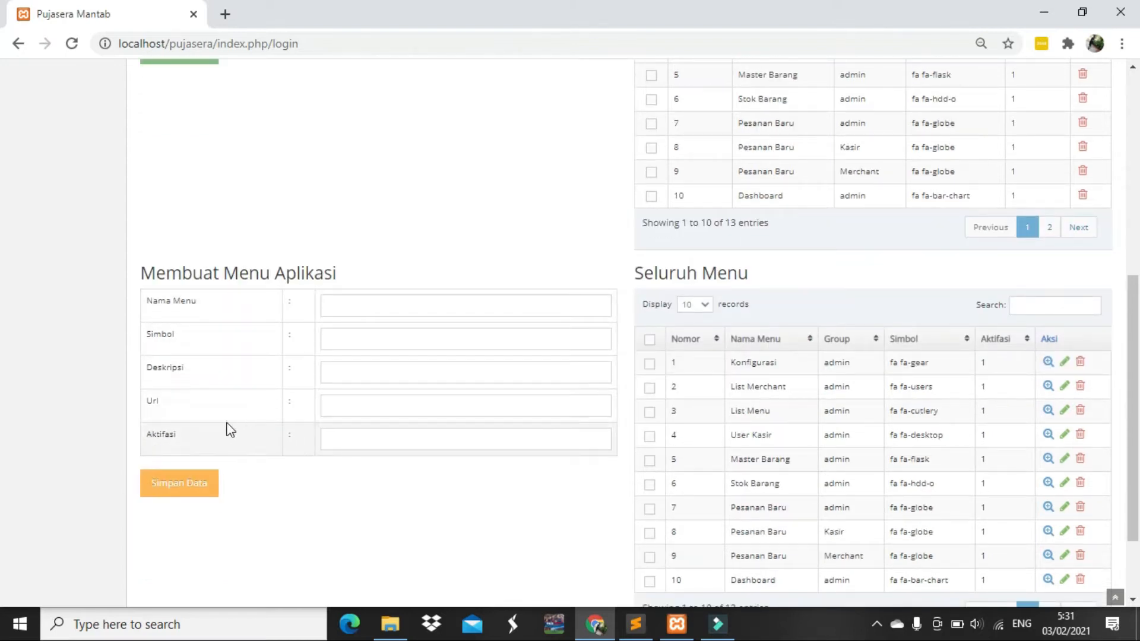
{"action": "scroll", "coordinate": [447, 440], "scroll_direction": "down", "scroll_amount": 1}
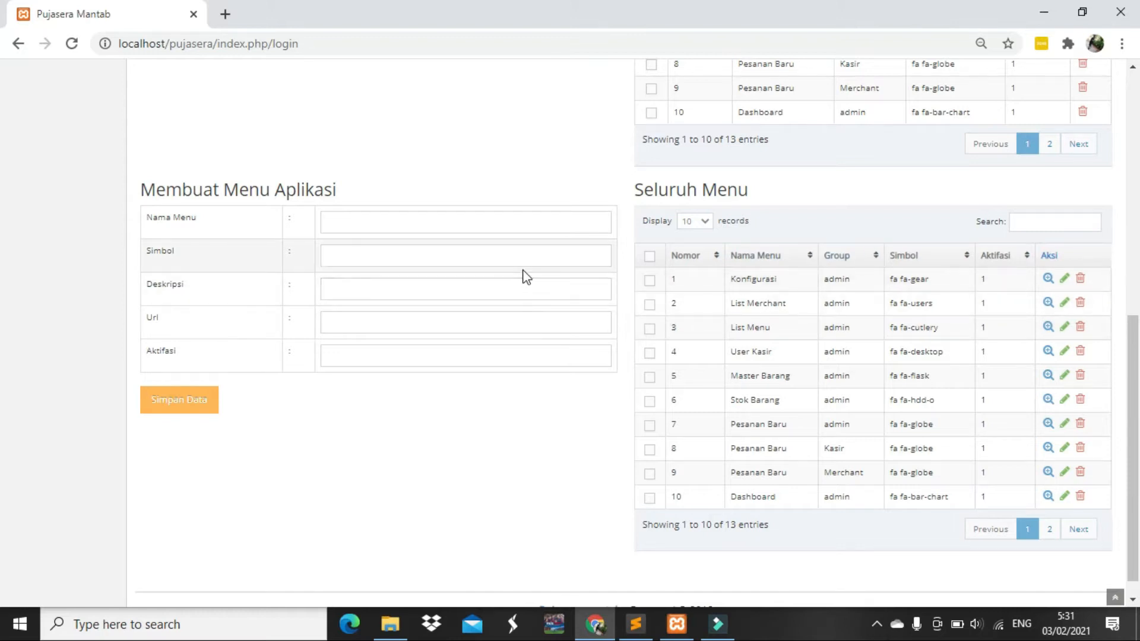
{"action": "left_click", "coordinate": [1064, 375]}
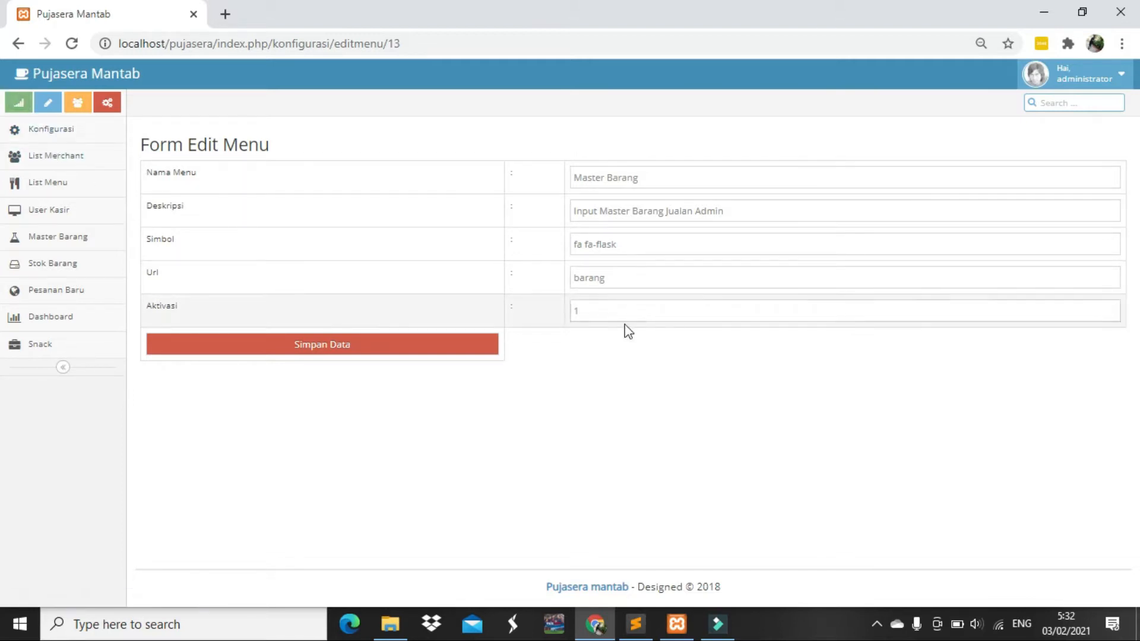
{"action": "left_click", "coordinate": [91, 132]}
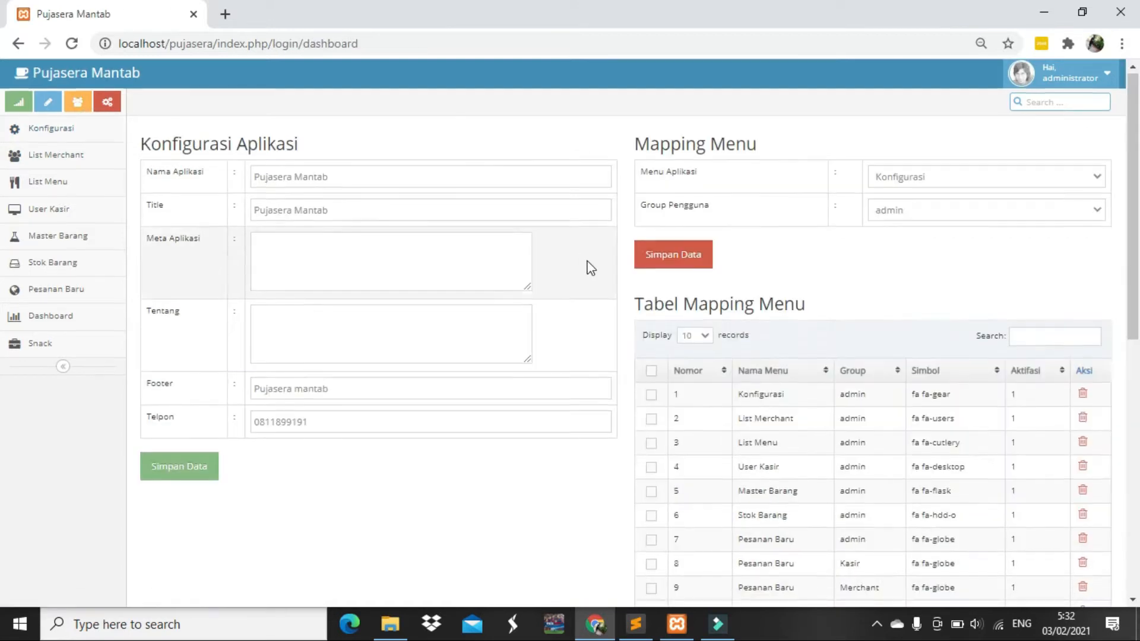
{"action": "scroll", "coordinate": [586, 261], "scroll_direction": "down", "scroll_amount": 5}
{"action": "scroll", "coordinate": [587, 261], "scroll_direction": "up", "scroll_amount": 4}
{"action": "scroll", "coordinate": [585, 254], "scroll_direction": "down", "scroll_amount": 4}
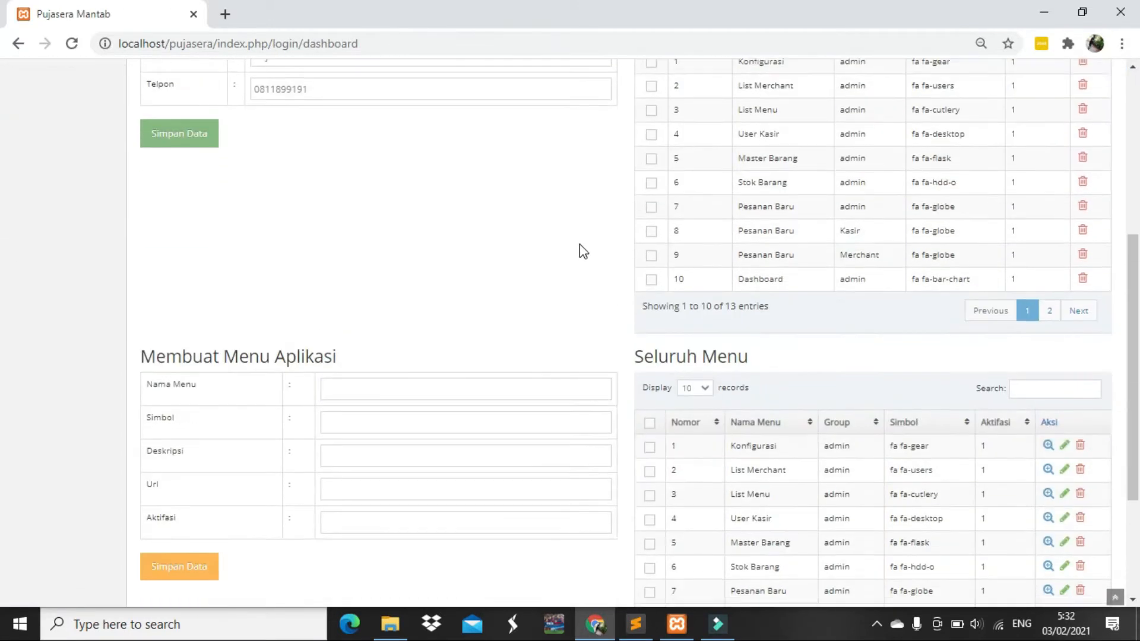
{"action": "scroll", "coordinate": [579, 244], "scroll_direction": "down", "scroll_amount": 3}
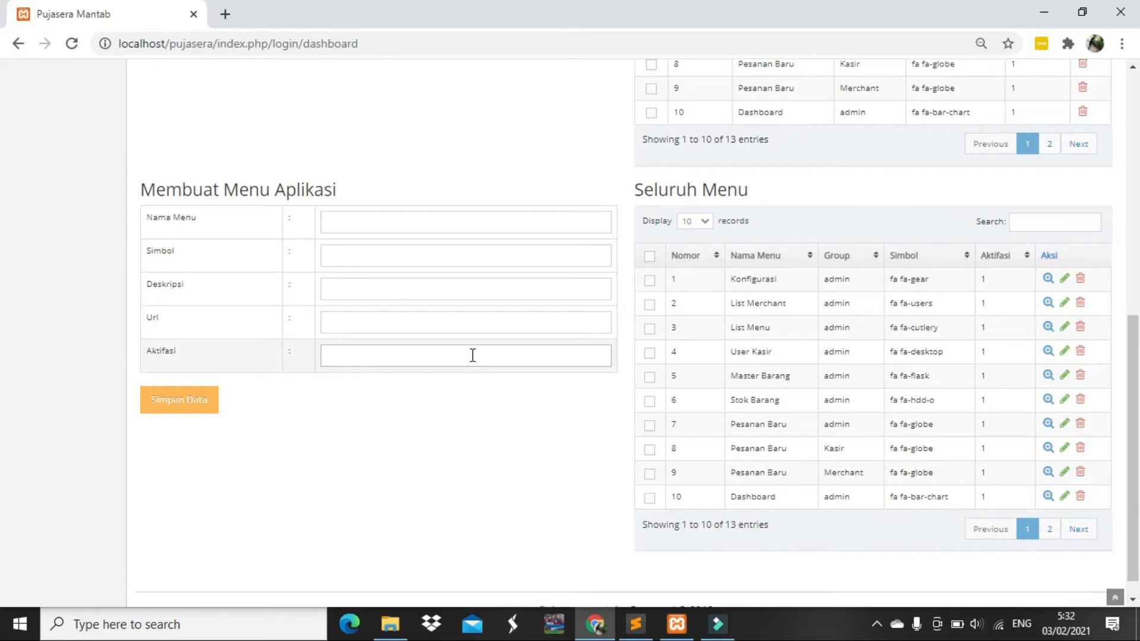
{"action": "scroll", "coordinate": [472, 355], "scroll_direction": "up", "scroll_amount": 8}
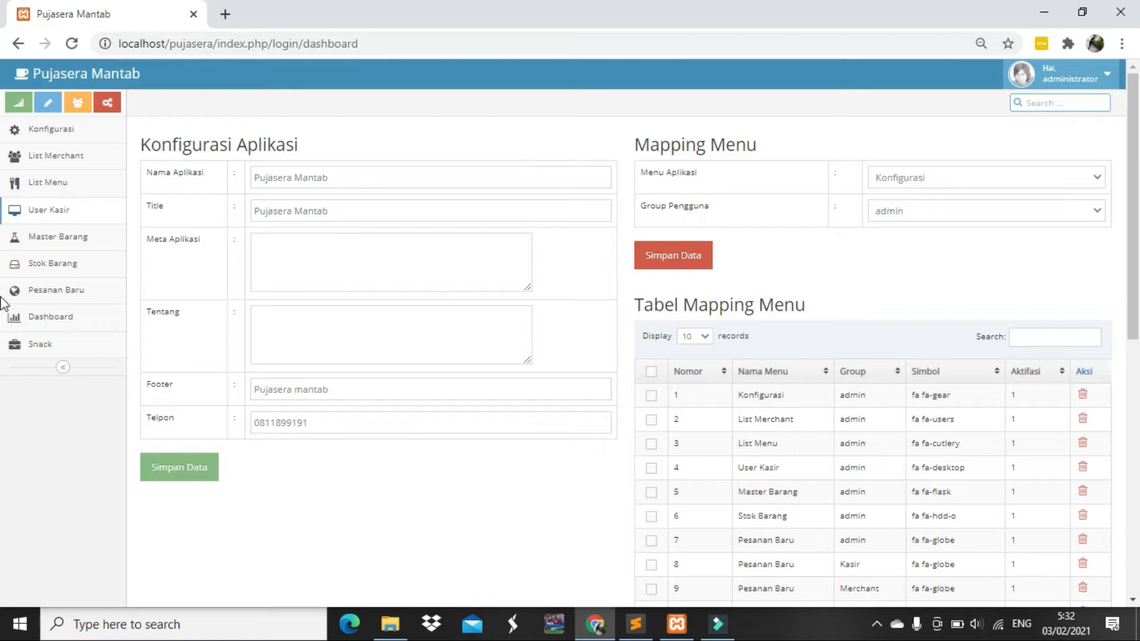
{"action": "scroll", "coordinate": [1028, 224], "scroll_direction": "down", "scroll_amount": 2}
{"action": "scroll", "coordinate": [1028, 224], "scroll_direction": "up", "scroll_amount": 2}
{"action": "left_click", "coordinate": [1027, 212]}
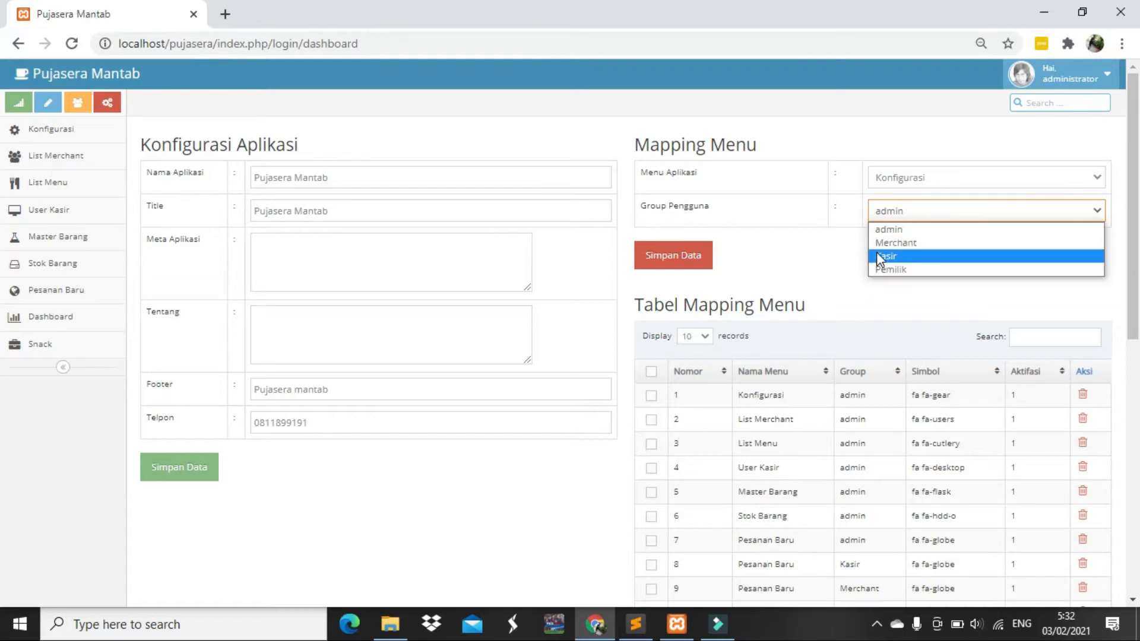
{"action": "scroll", "coordinate": [821, 290], "scroll_direction": "down", "scroll_amount": 1}
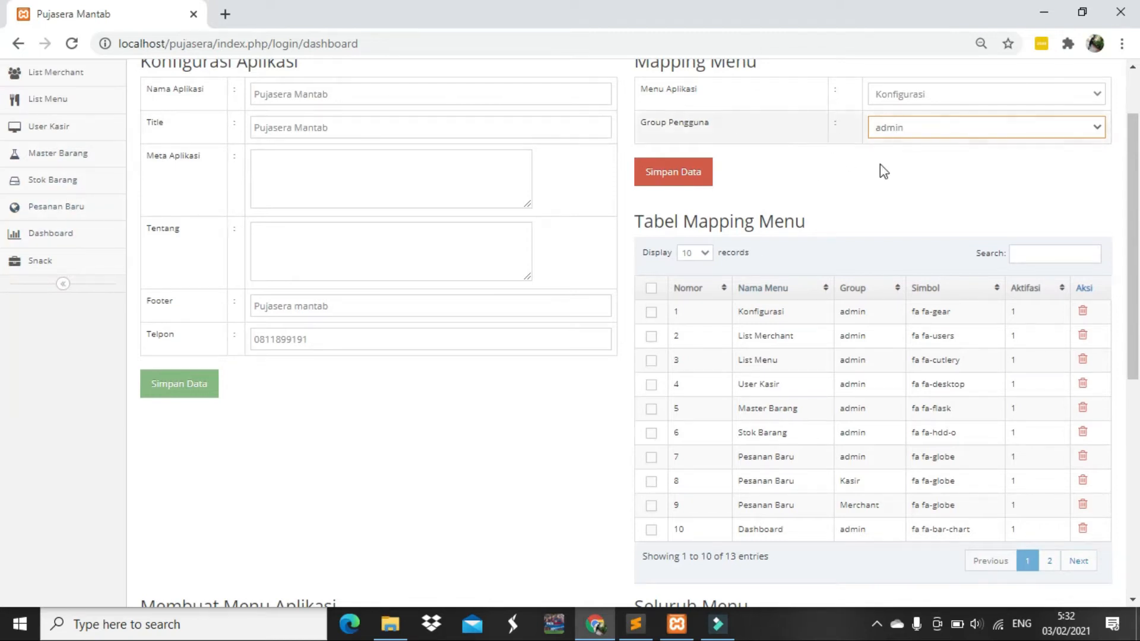
{"action": "scroll", "coordinate": [893, 126], "scroll_direction": "up", "scroll_amount": 1}
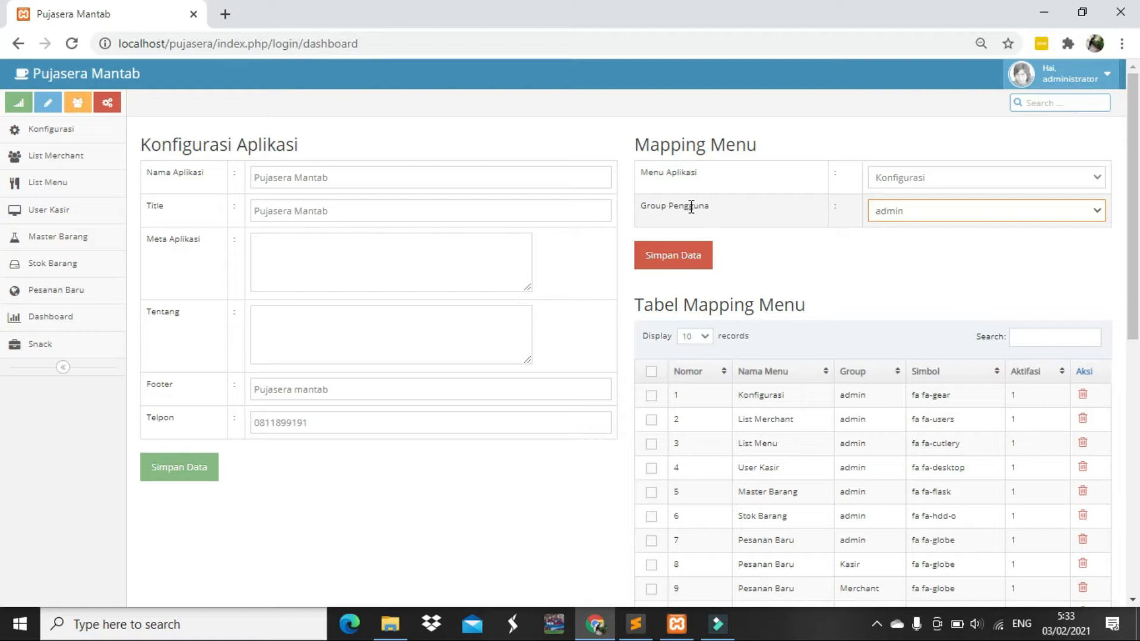
Map the List Merchant menu to the admin user group and save the mapping
{"action": "left_click", "coordinate": [894, 216]}
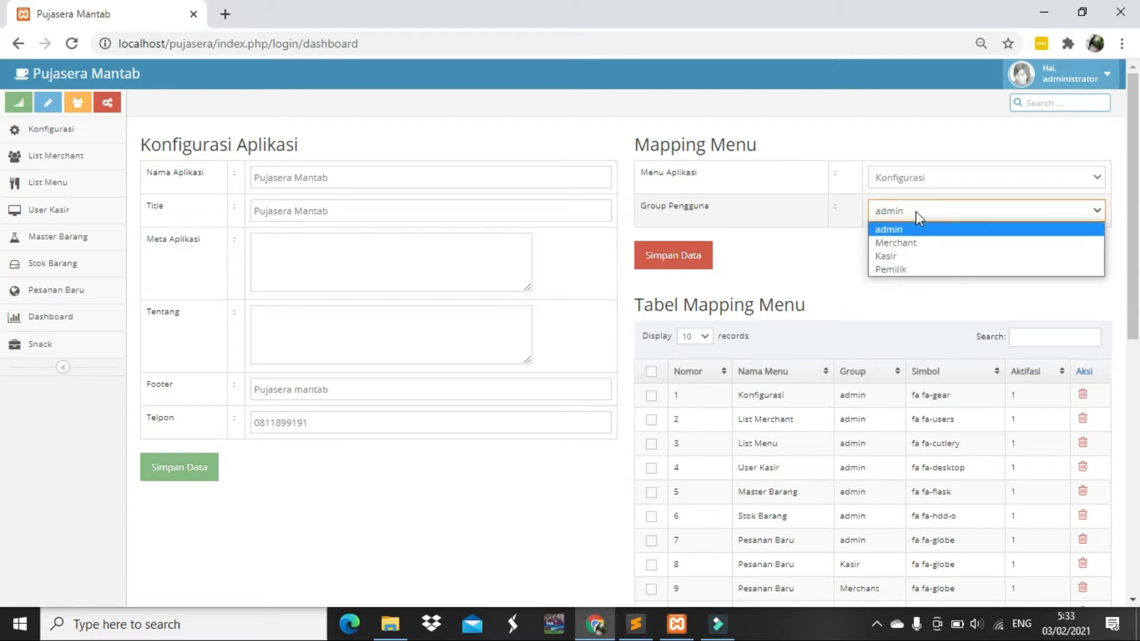
{"action": "left_click", "coordinate": [788, 274]}
{"action": "left_click", "coordinate": [882, 176]}
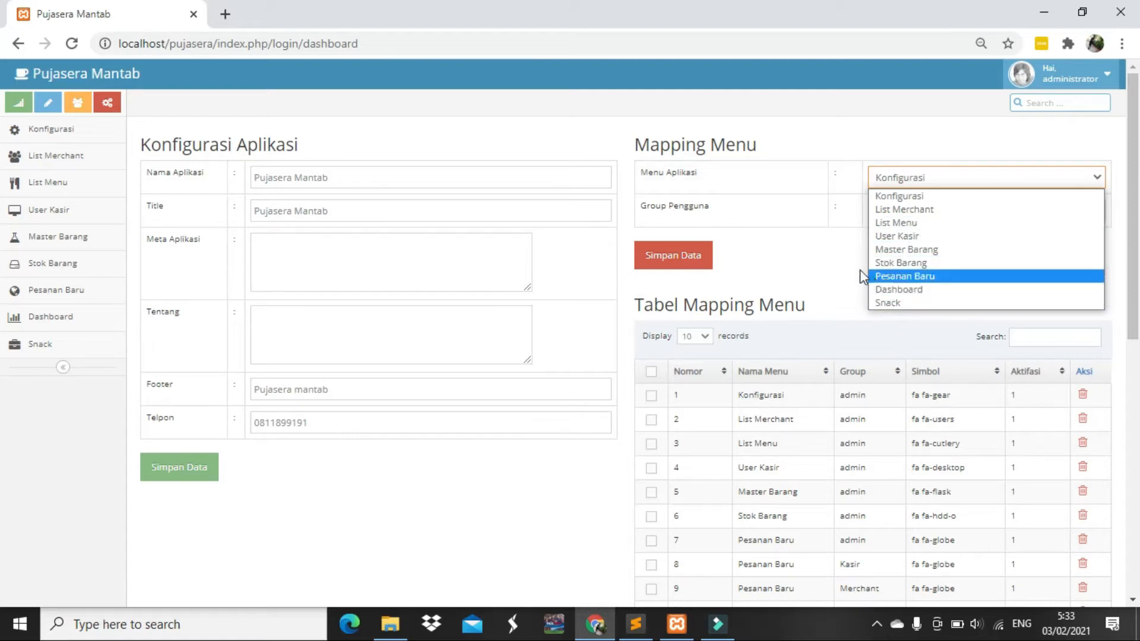
{"action": "left_click", "coordinate": [831, 274]}
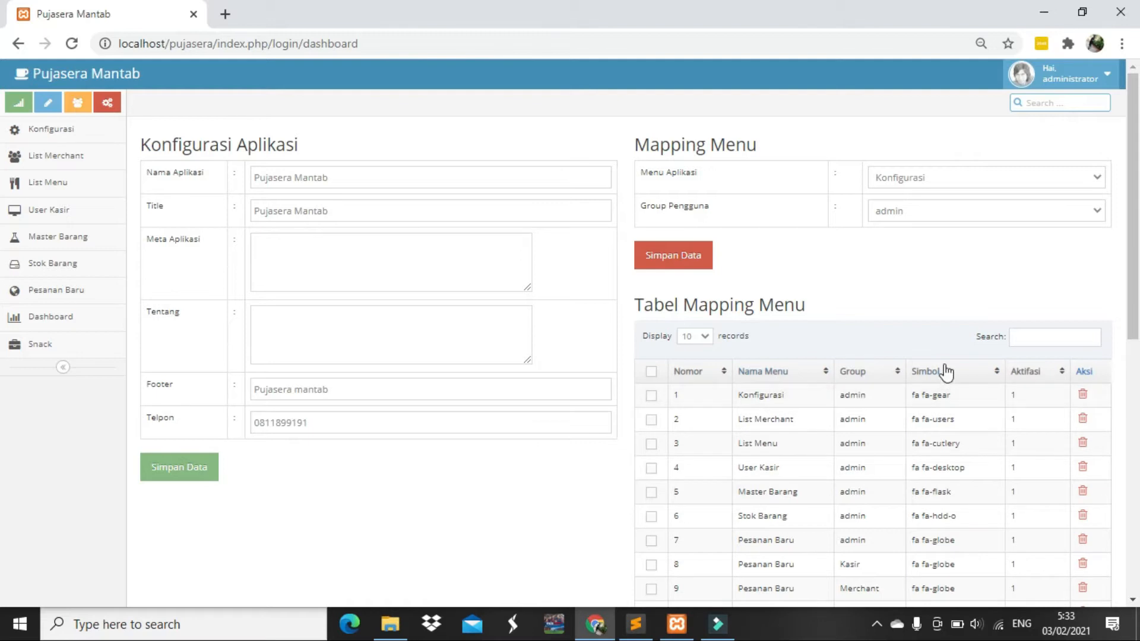
{"action": "left_click", "coordinate": [920, 180]}
{"action": "left_click", "coordinate": [919, 209]}
{"action": "left_click", "coordinate": [919, 211]}
{"action": "left_click", "coordinate": [913, 210]}
{"action": "left_click", "coordinate": [913, 211]}
{"action": "left_click", "coordinate": [911, 219]}
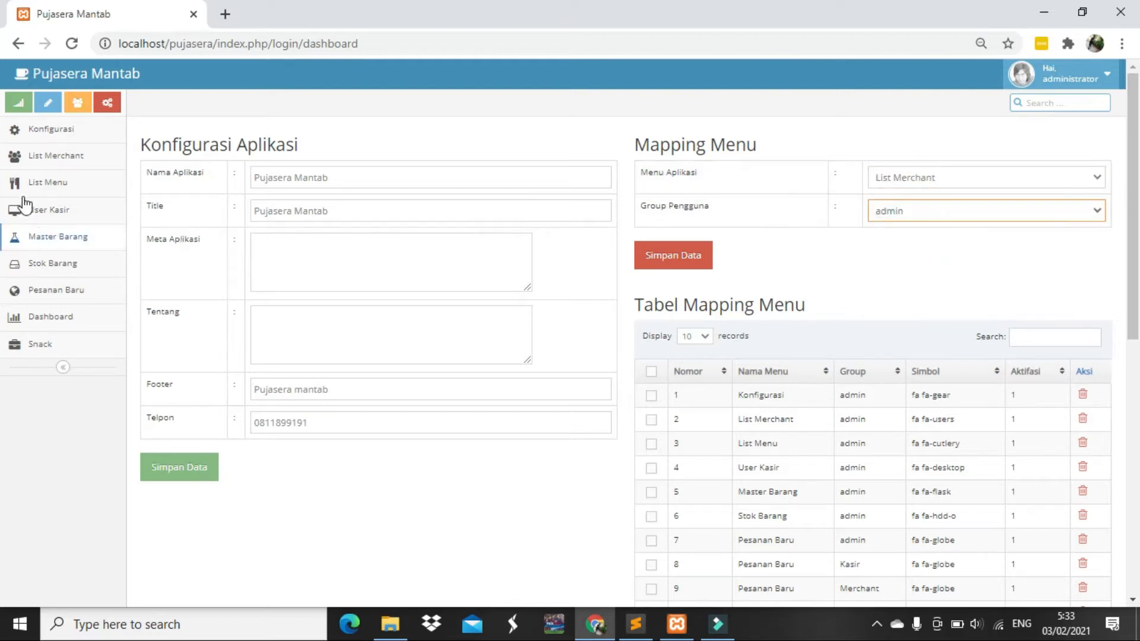
{"action": "left_click", "coordinate": [678, 260]}
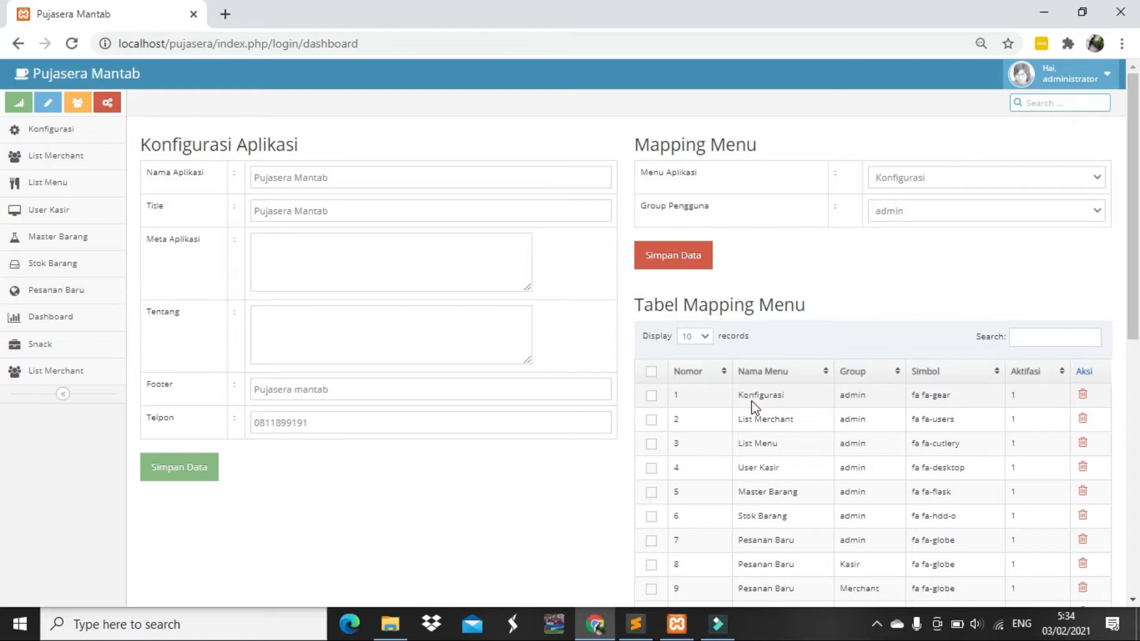
Delete the original List Merchant–admin mapping from row 2 of Tabel Mapping Menu
{"action": "left_click_drag", "start_coordinate": [751, 400], "coordinate": [799, 397]}
{"action": "left_click_drag", "start_coordinate": [880, 393], "coordinate": [851, 393]}
{"action": "left_click", "coordinate": [779, 420]}
{"action": "left_click_drag", "start_coordinate": [779, 419], "coordinate": [795, 420]}
{"action": "left_click", "coordinate": [930, 429]}
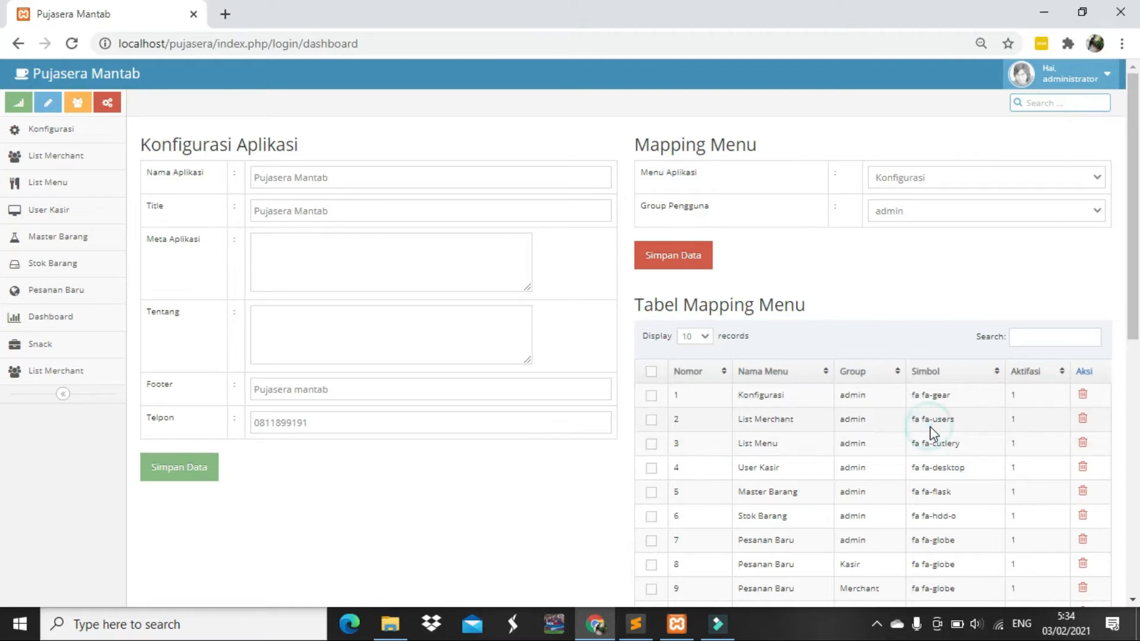
{"action": "left_click", "coordinate": [1082, 419]}
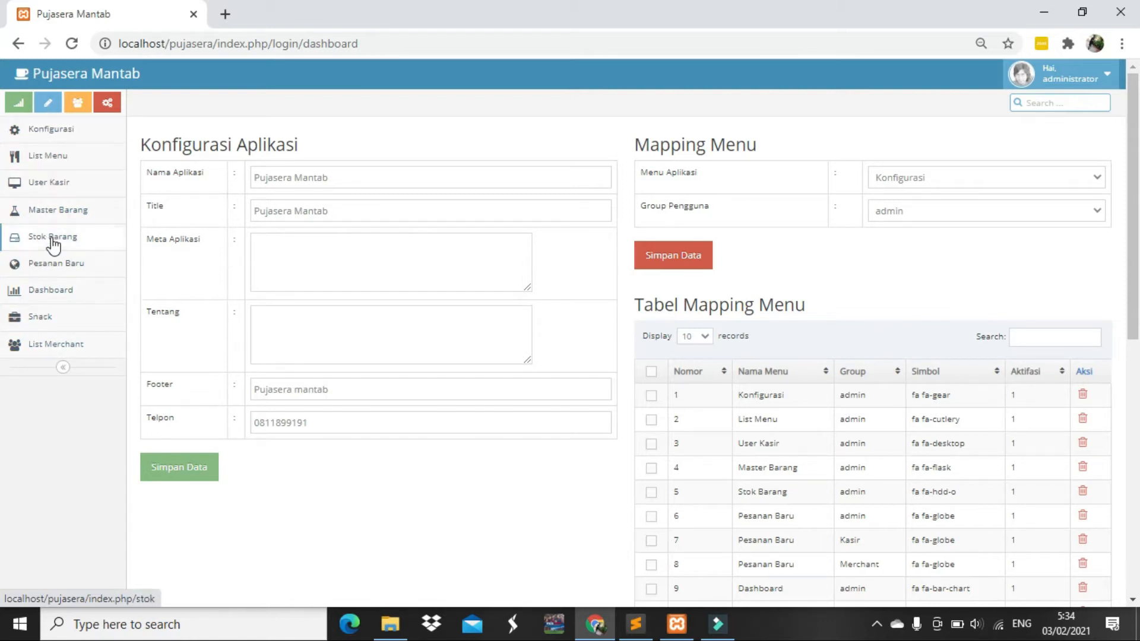
Go through List Menu to the List Merchant page showing five merchants
{"action": "left_click", "coordinate": [49, 157]}
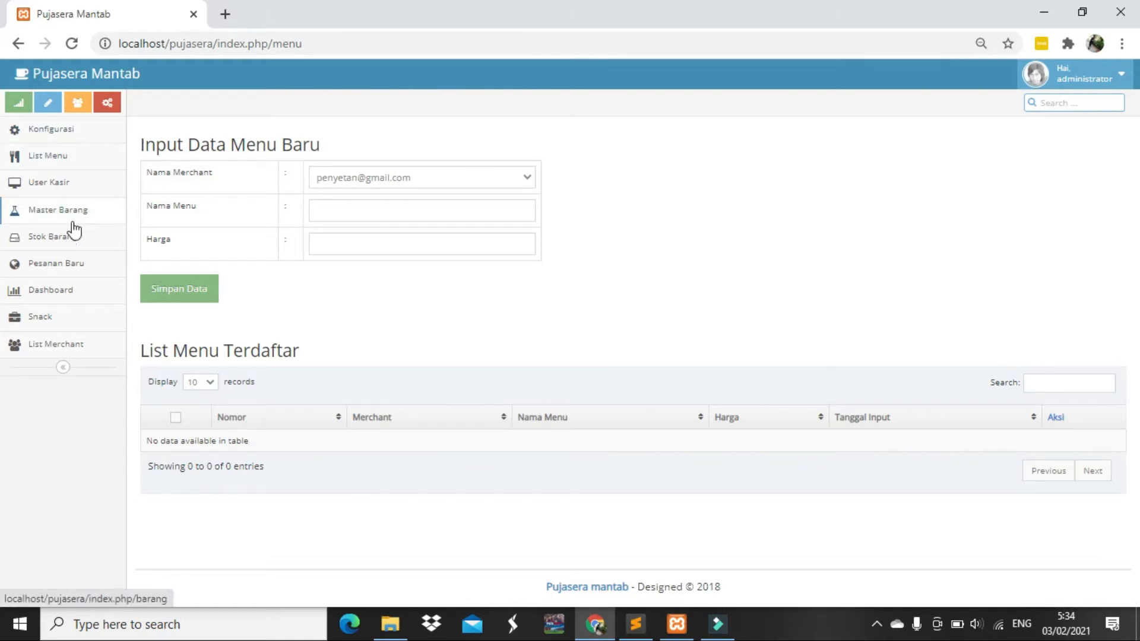
{"action": "left_click", "coordinate": [56, 350]}
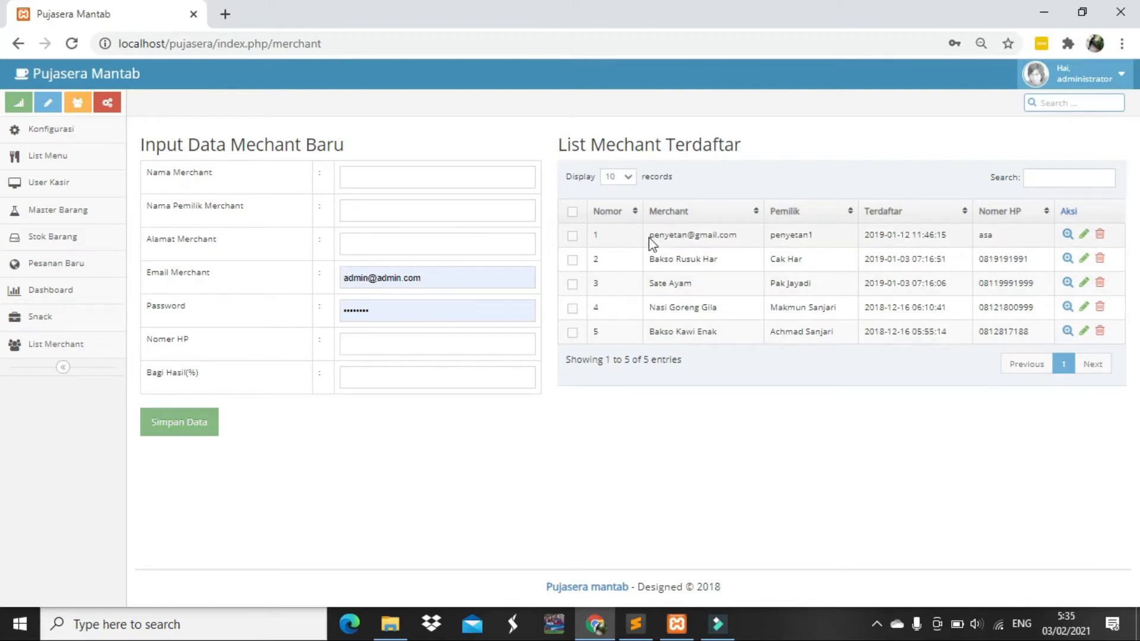
Review the existing merchant entries and step through the new-merchant form fields
{"action": "left_click_drag", "start_coordinate": [655, 238], "coordinate": [723, 252]}
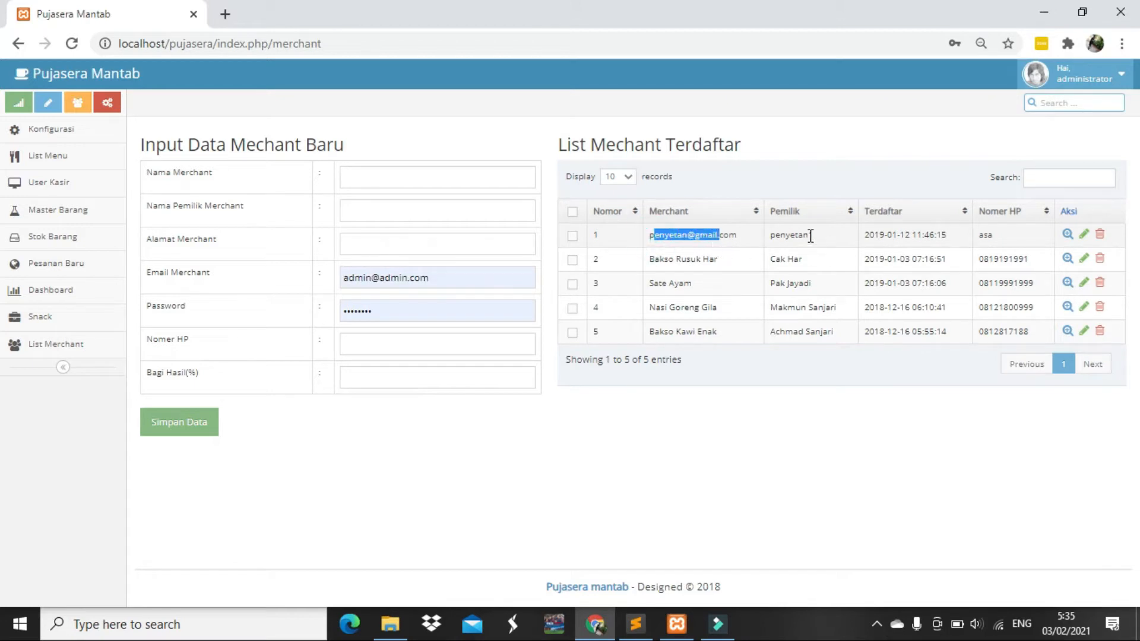
{"action": "left_click_drag", "start_coordinate": [648, 259], "coordinate": [713, 257]}
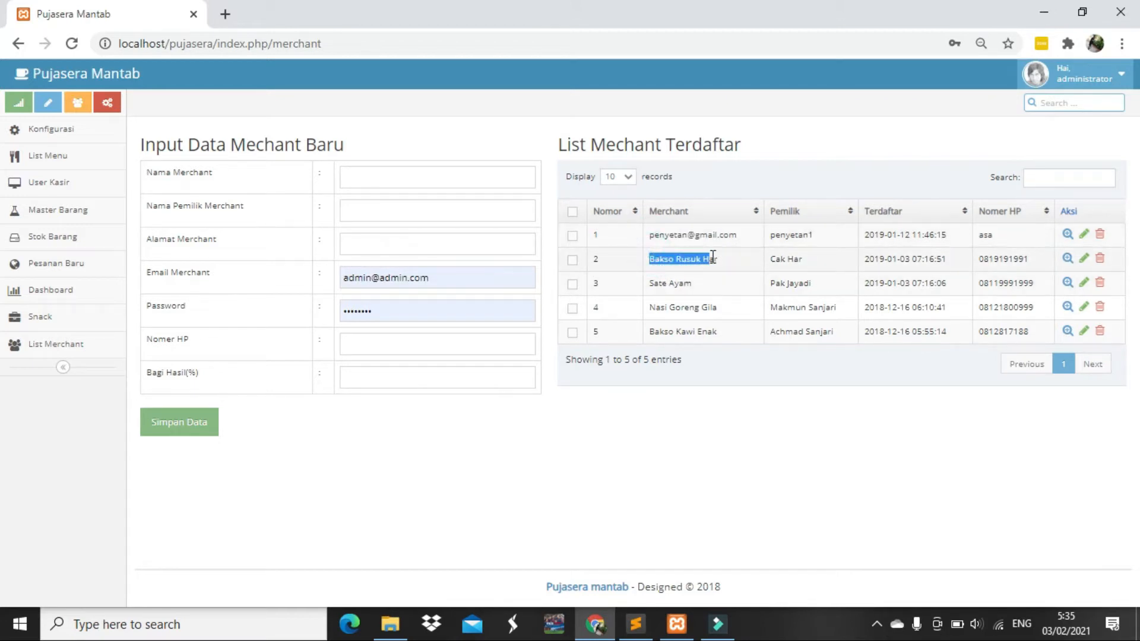
{"action": "left_click_drag", "start_coordinate": [654, 283], "coordinate": [718, 331]}
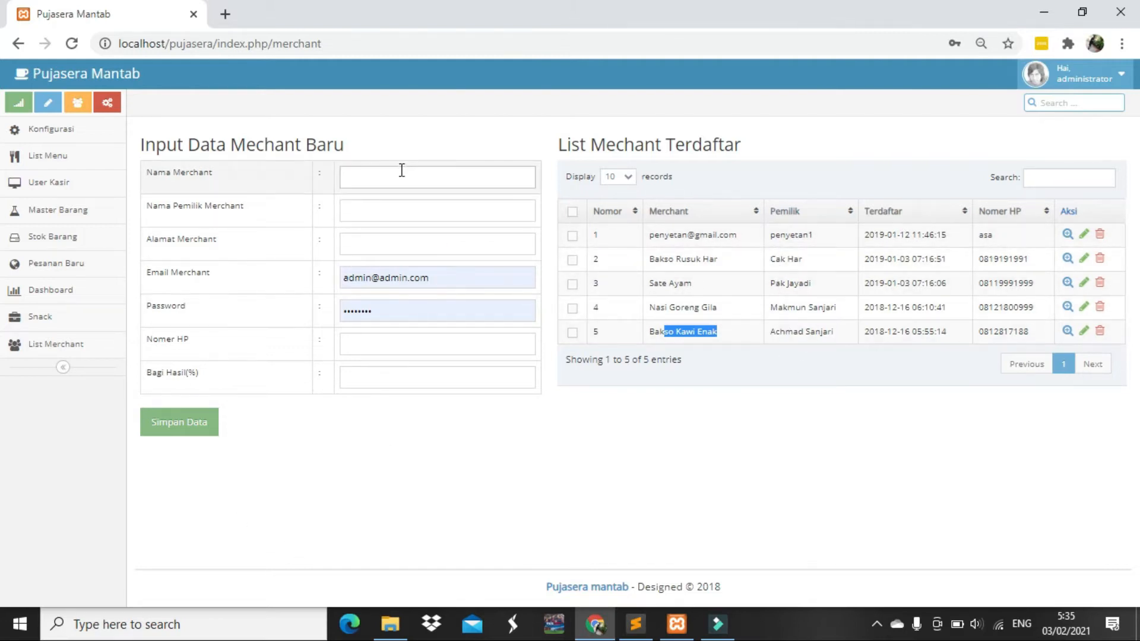
{"action": "left_click", "coordinate": [380, 178]}
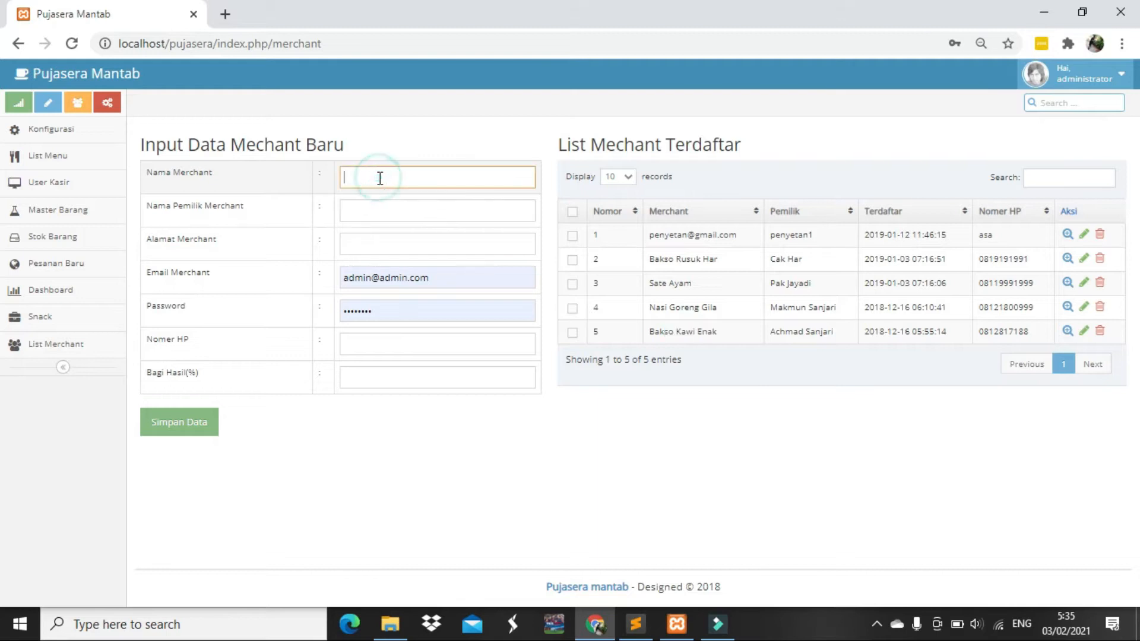
{"action": "left_click", "coordinate": [352, 212]}
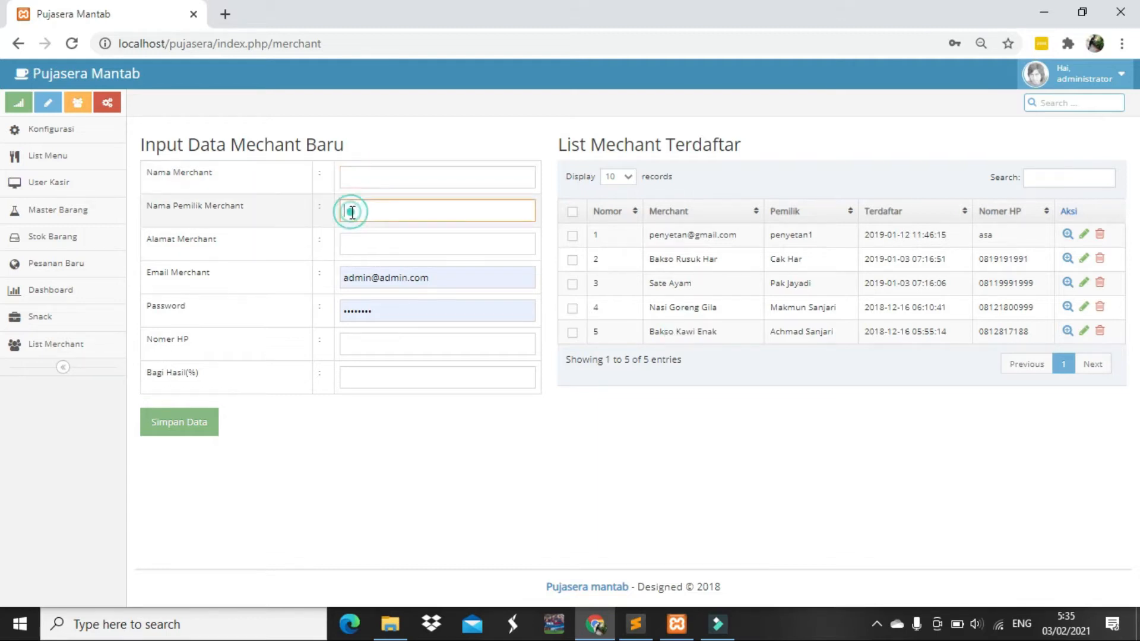
{"action": "left_click", "coordinate": [350, 241]}
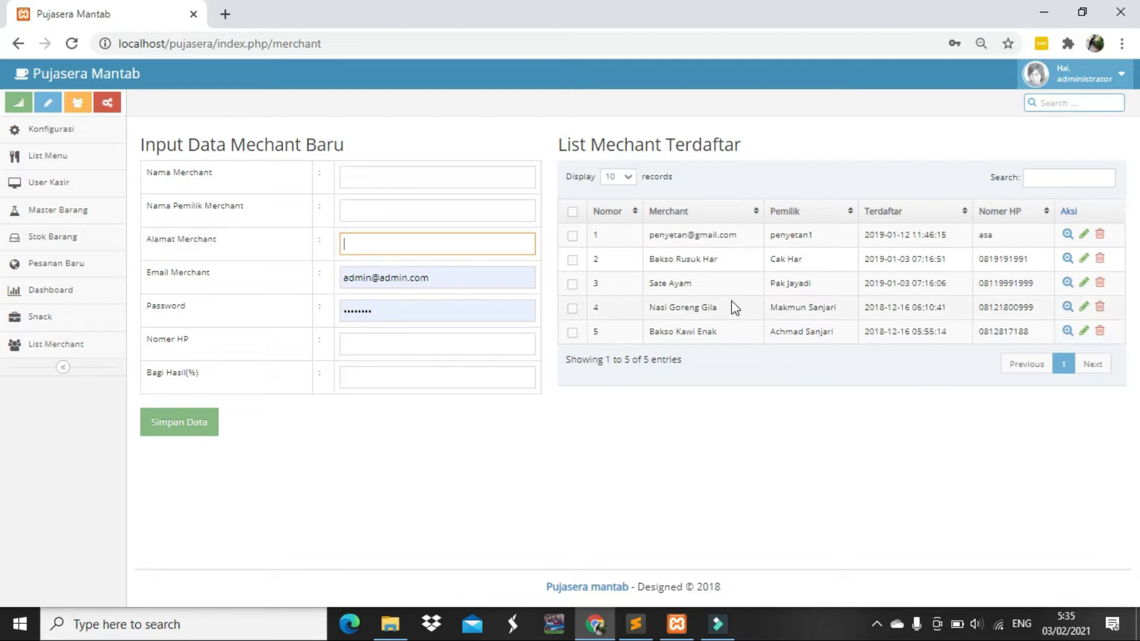
{"action": "left_click", "coordinate": [454, 277]}
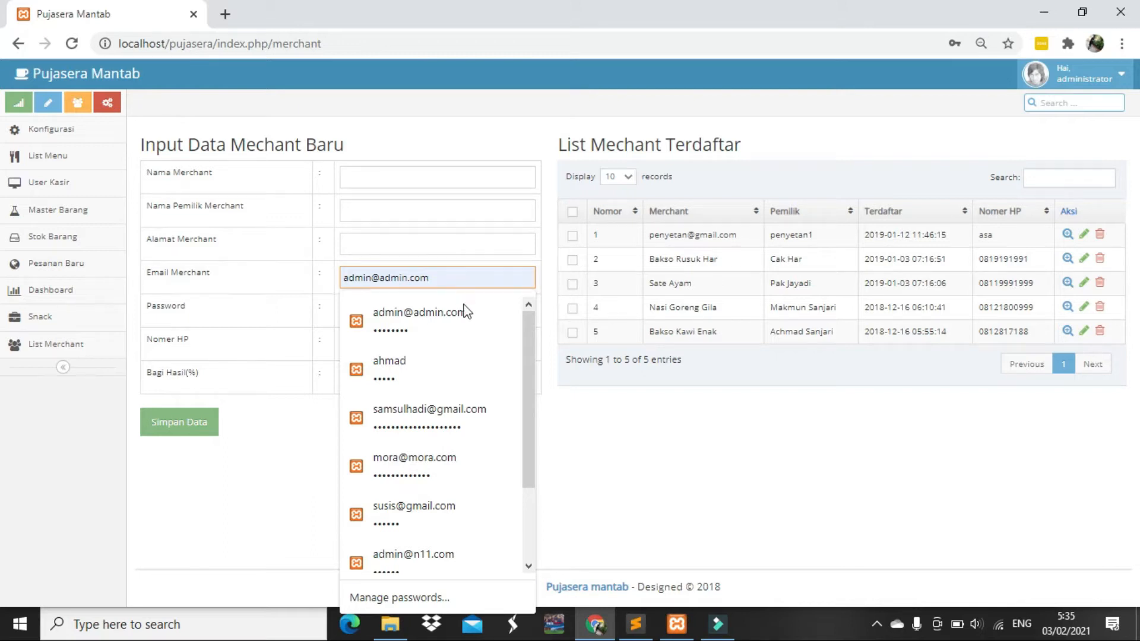
{"action": "left_click", "coordinate": [600, 412]}
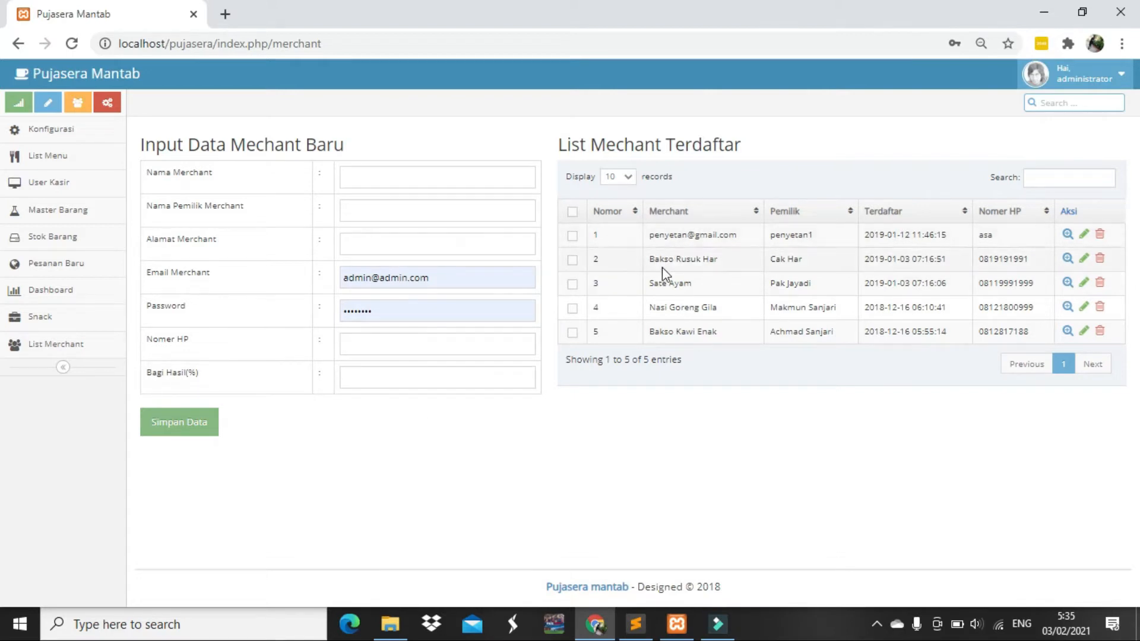
Enter merchant name Jus Buah, the owner's name, and address 'jalan nugroho'
{"action": "left_click", "coordinate": [405, 178]}
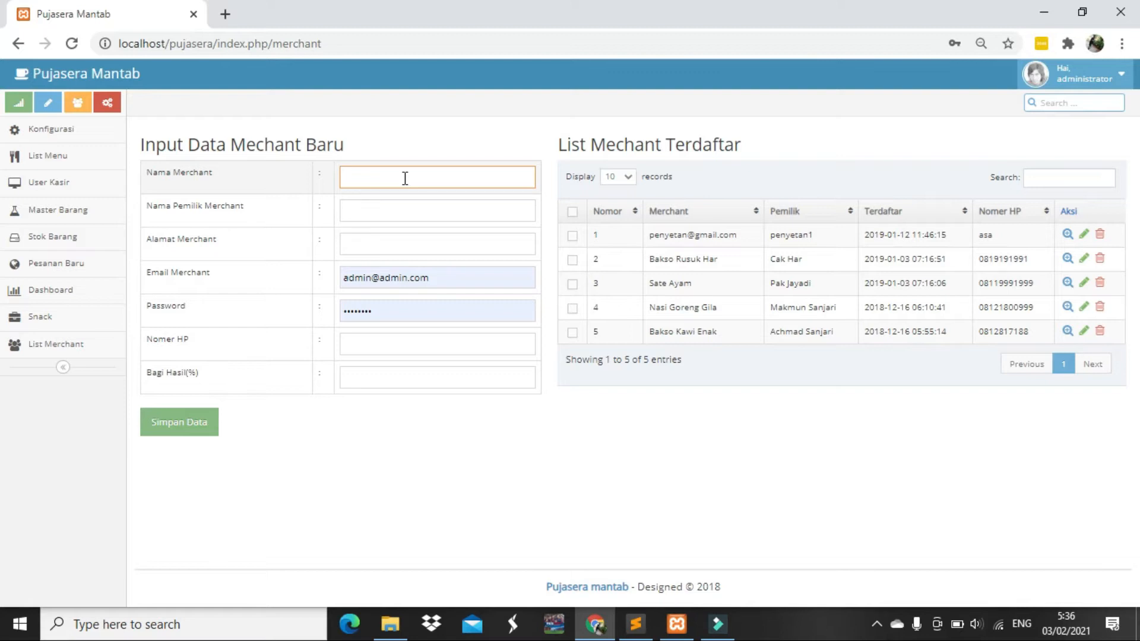
{"action": "type", "text": "s Buah"}
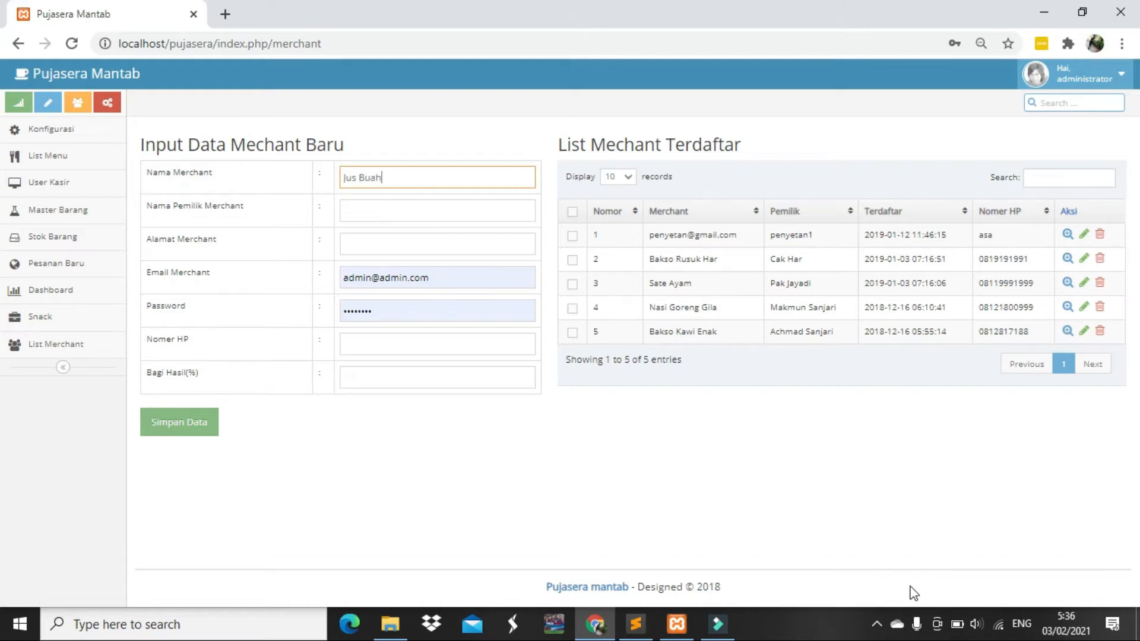
{"action": "key", "text": "Tab"}
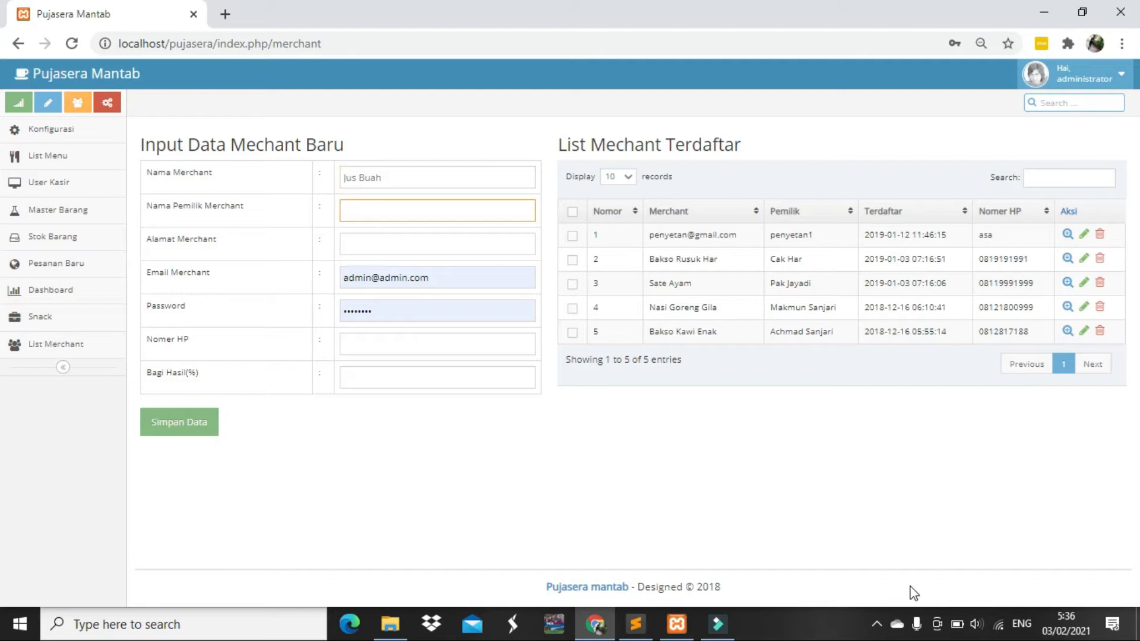
{"action": "key", "text": "Tab"}
{"action": "type", "text": "jalan"}
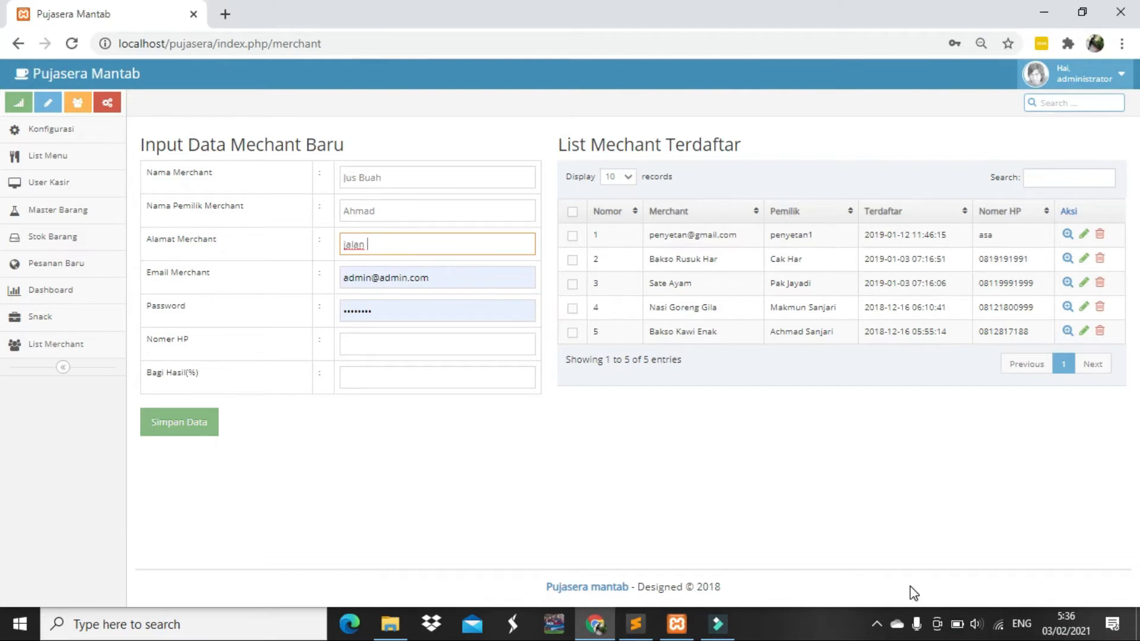
{"action": "type", "text": "nugoroho"}
{"action": "key", "text": "Left"}
{"action": "key", "text": "Left"}
{"action": "key", "text": "Left"}
{"action": "key", "text": "Left"}
{"action": "key", "text": "BackSpace"}
Enter the merchant's e-mail, password and phone number, a 10% revenue share, and save
{"action": "left_click_drag", "start_coordinate": [475, 274], "coordinate": [307, 279]}
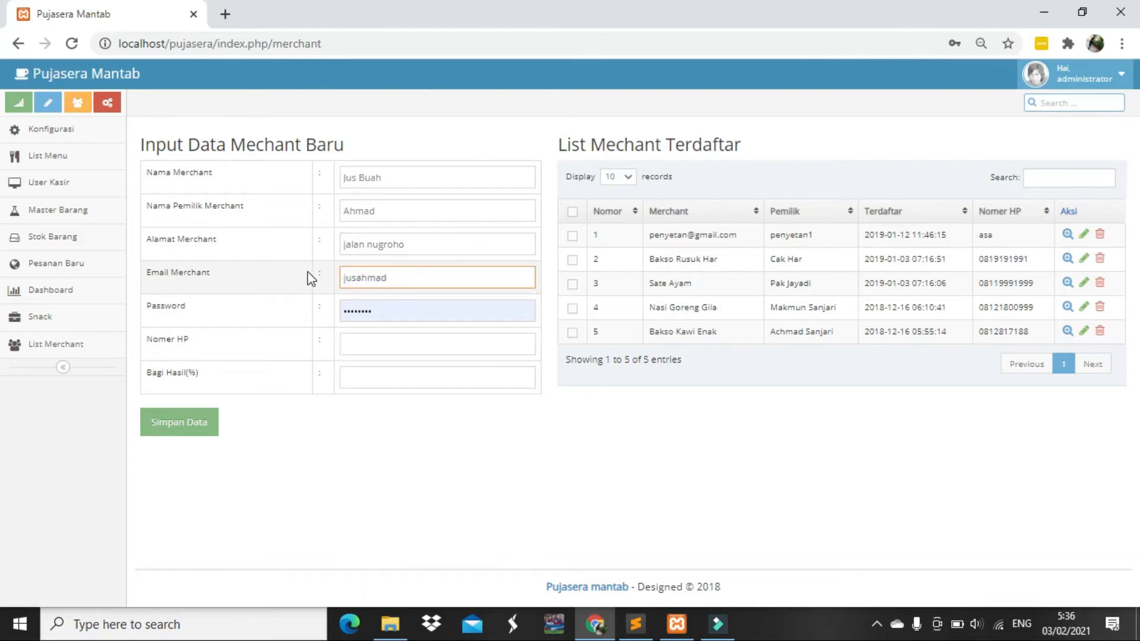
{"action": "key", "text": "Tab"}
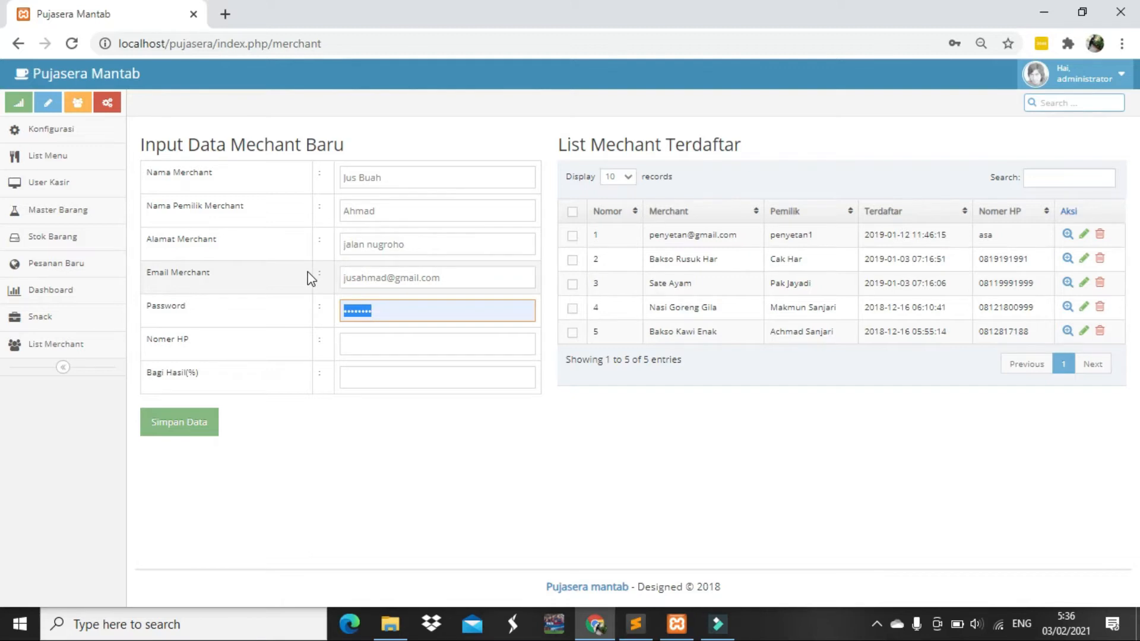
{"action": "type", "text": "••••••••"}
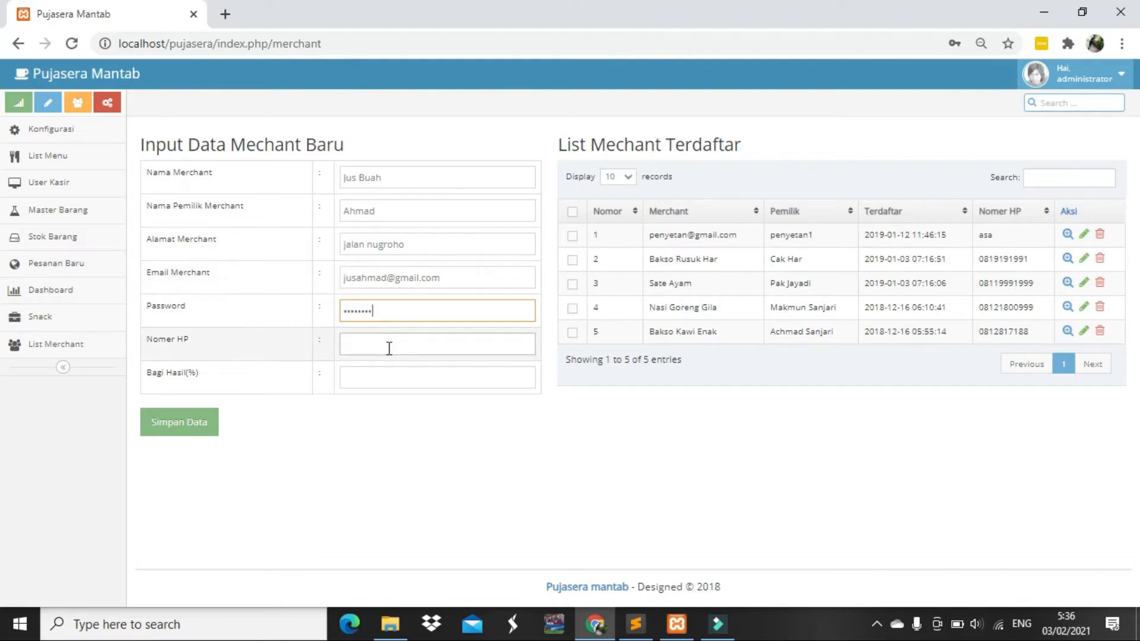
{"action": "left_click", "coordinate": [388, 348]}
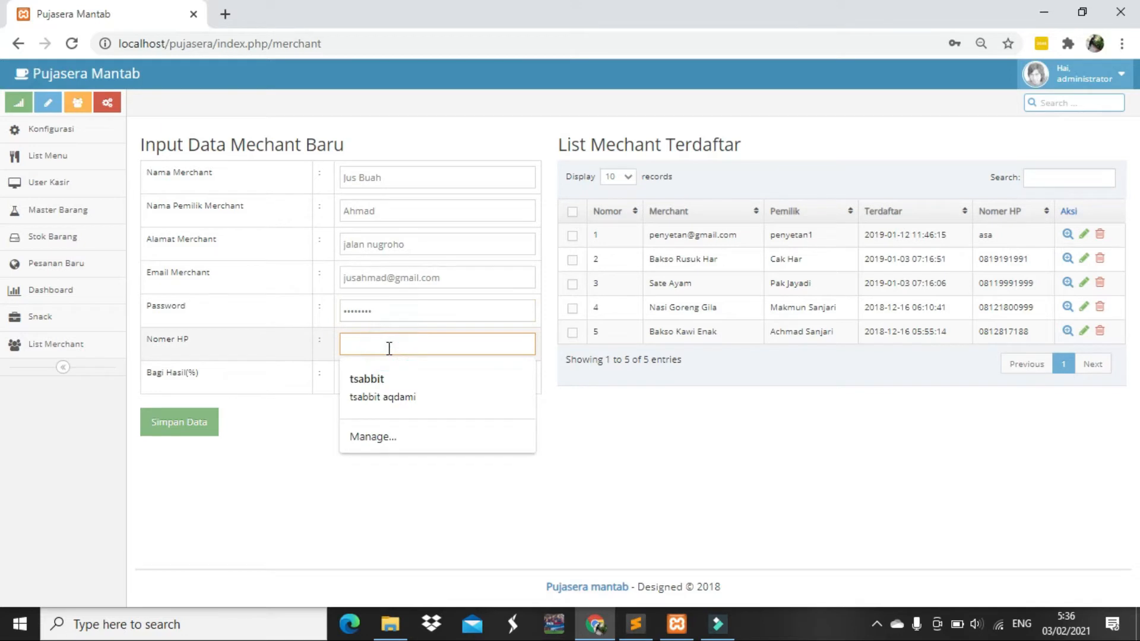
{"action": "type", "text": "0"}
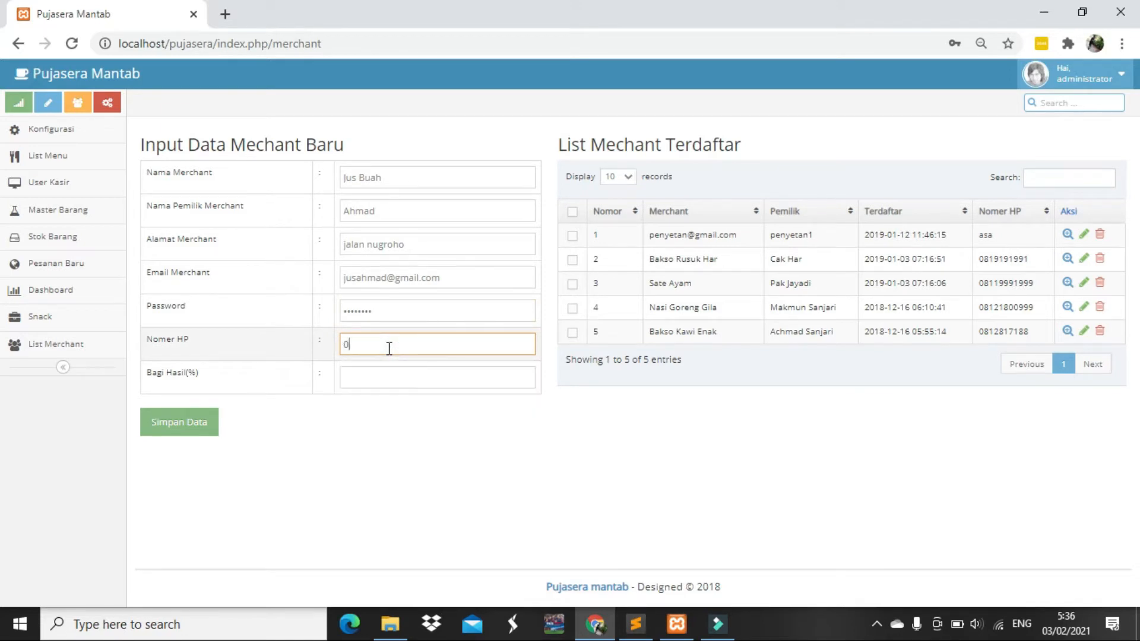
{"action": "type", "text": "81999999999999"}
{"action": "key", "text": "Tab"}
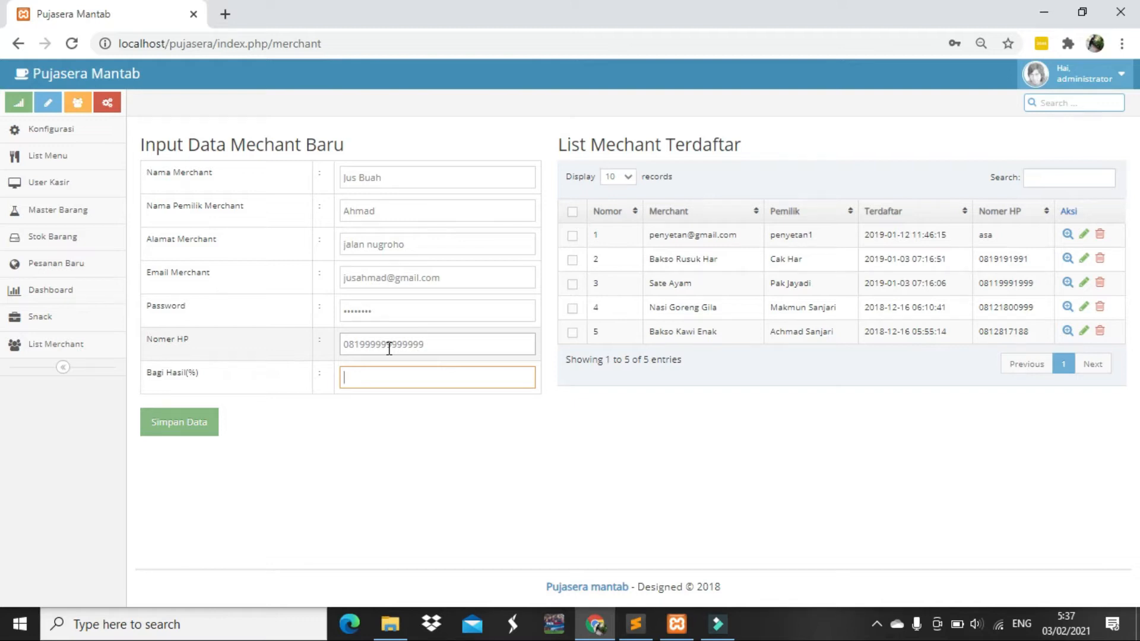
{"action": "type", "text": "10"}
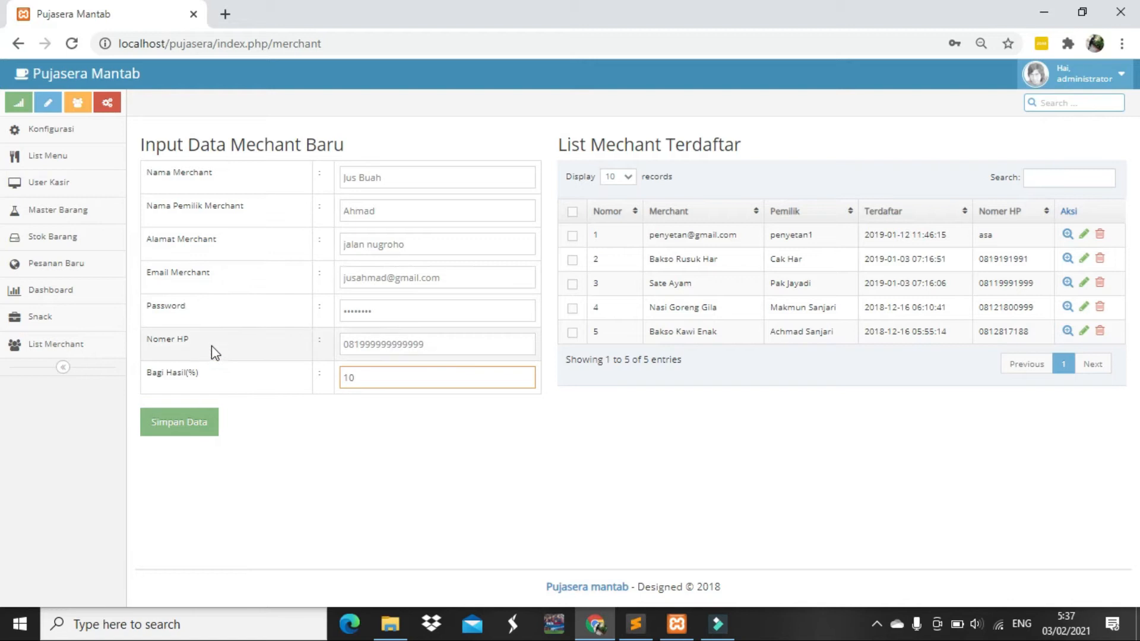
{"action": "left_click", "coordinate": [183, 431]}
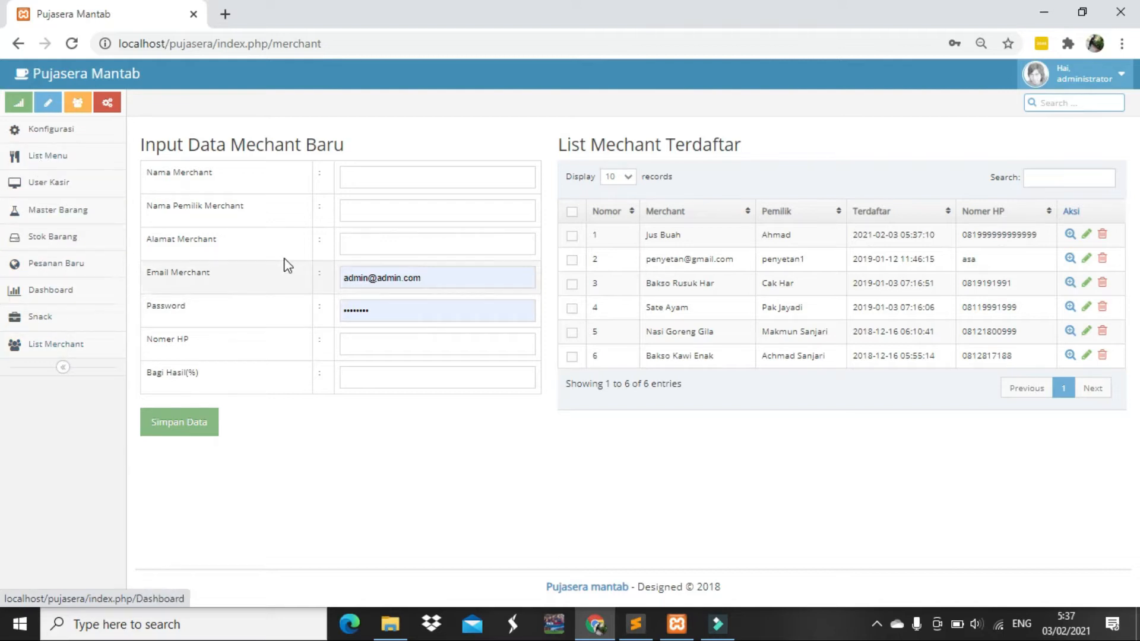
Open the List Menu page, with Jus Buah preselected and no menus registered
{"action": "left_click", "coordinate": [63, 157]}
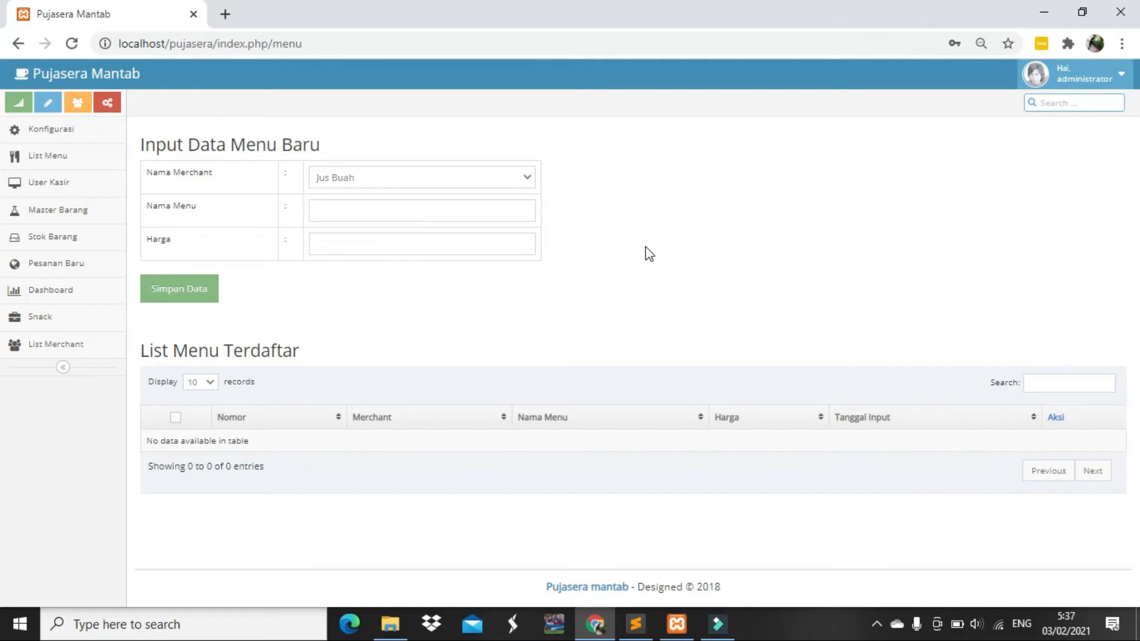
Save menu item 'jus Alpukat' for merchant Jus Buah at price 10000
{"action": "left_click", "coordinate": [493, 178]}
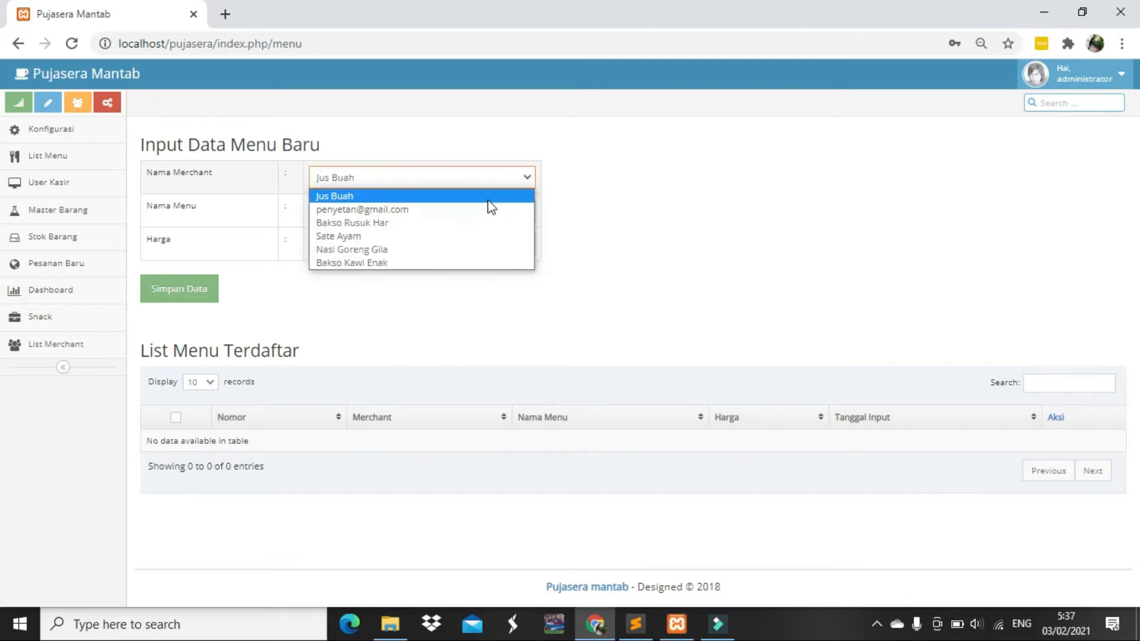
{"action": "left_click", "coordinate": [484, 198]}
{"action": "left_click", "coordinate": [478, 219]}
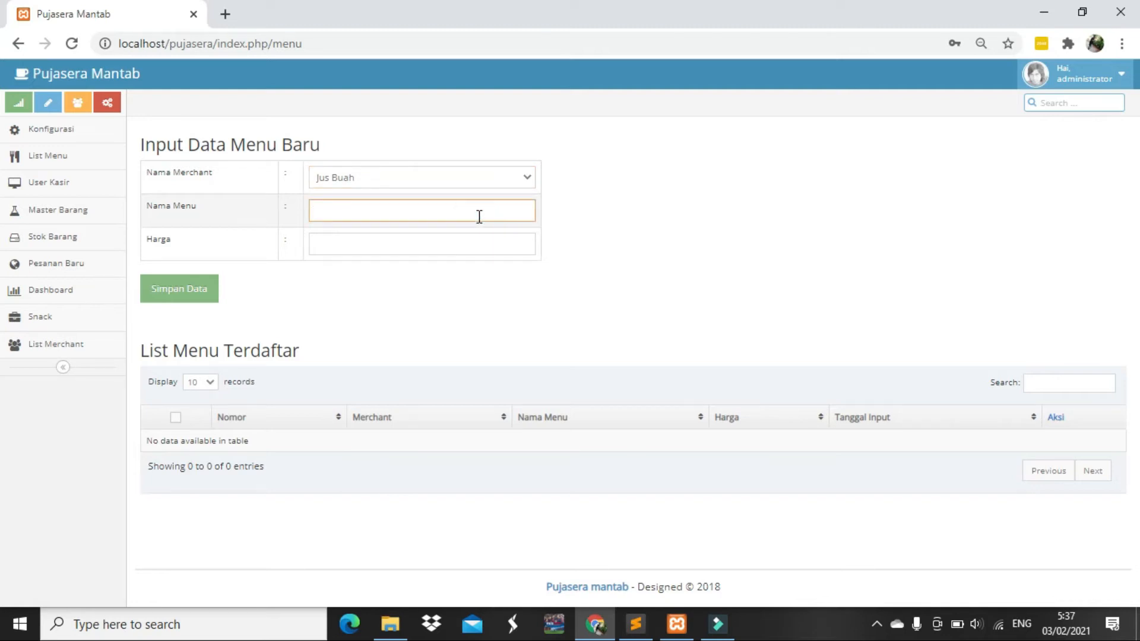
{"action": "type", "text": "jus Alpukat"}
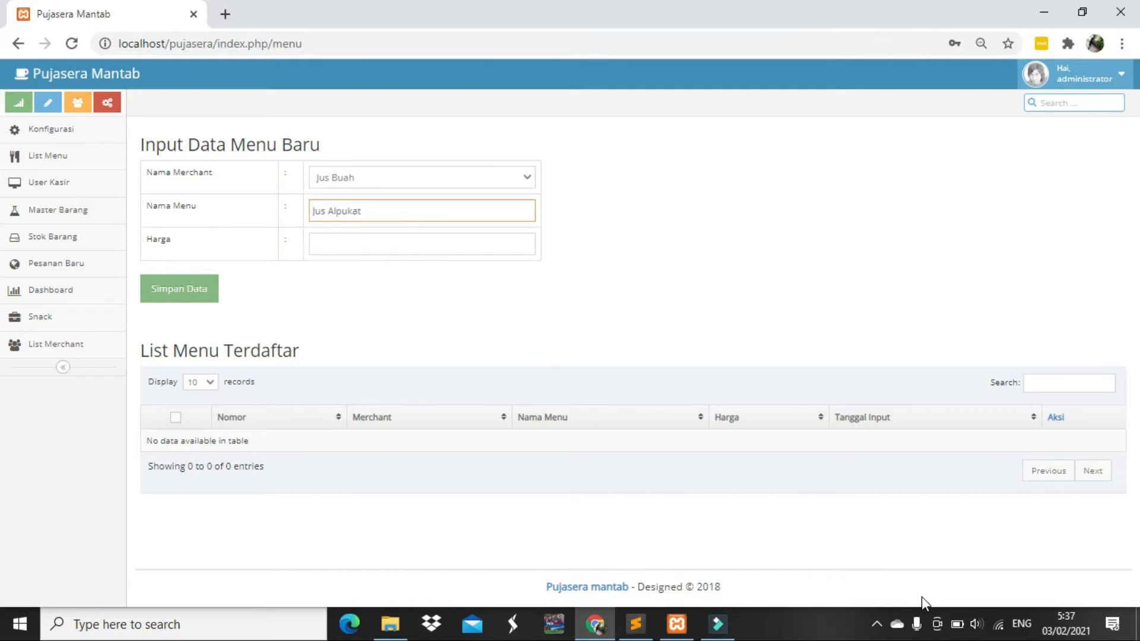
{"action": "key", "text": "Tab"}
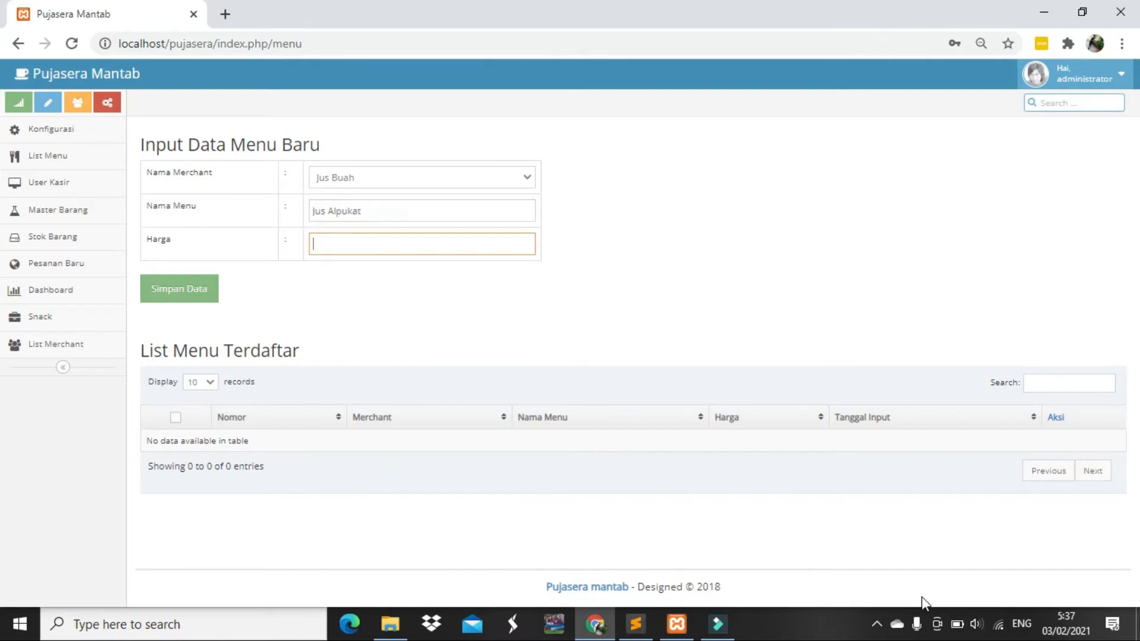
{"action": "type", "text": "10000"}
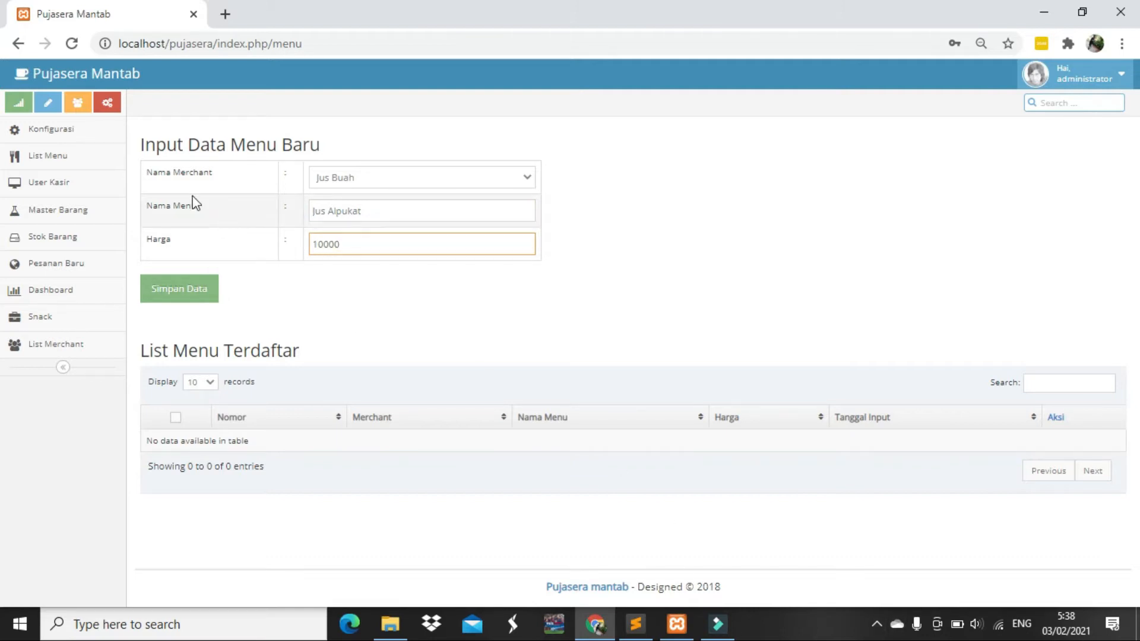
{"action": "left_click", "coordinate": [178, 291]}
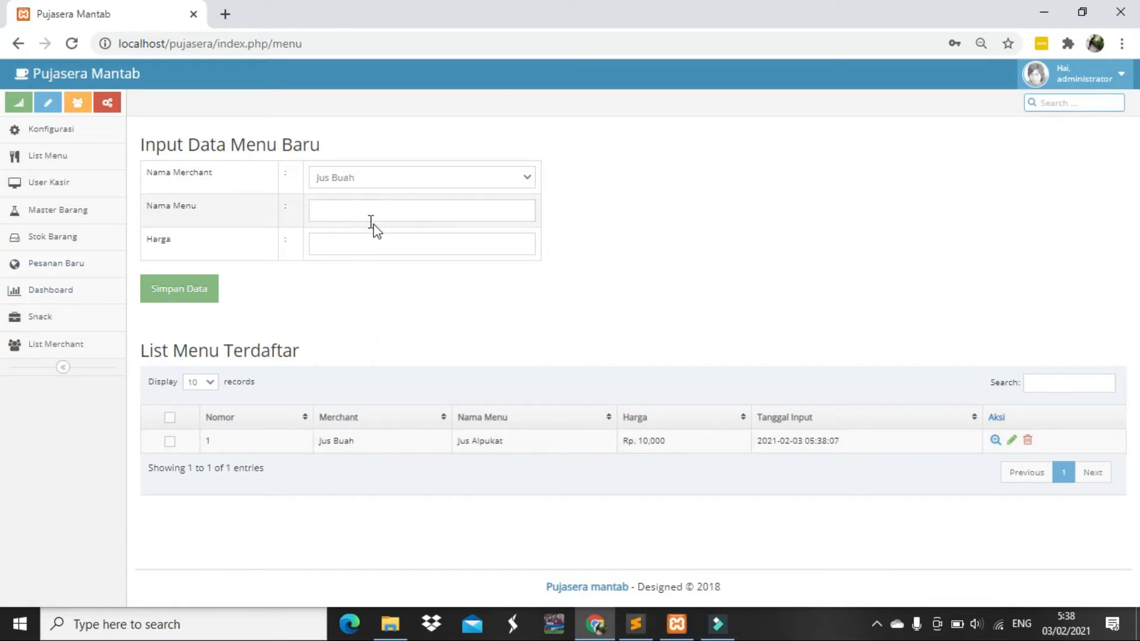
Save 'Bakso Rusuk' for Bakso Rusuk Har at 20000, then go to Master Barang
{"action": "left_click", "coordinate": [373, 179]}
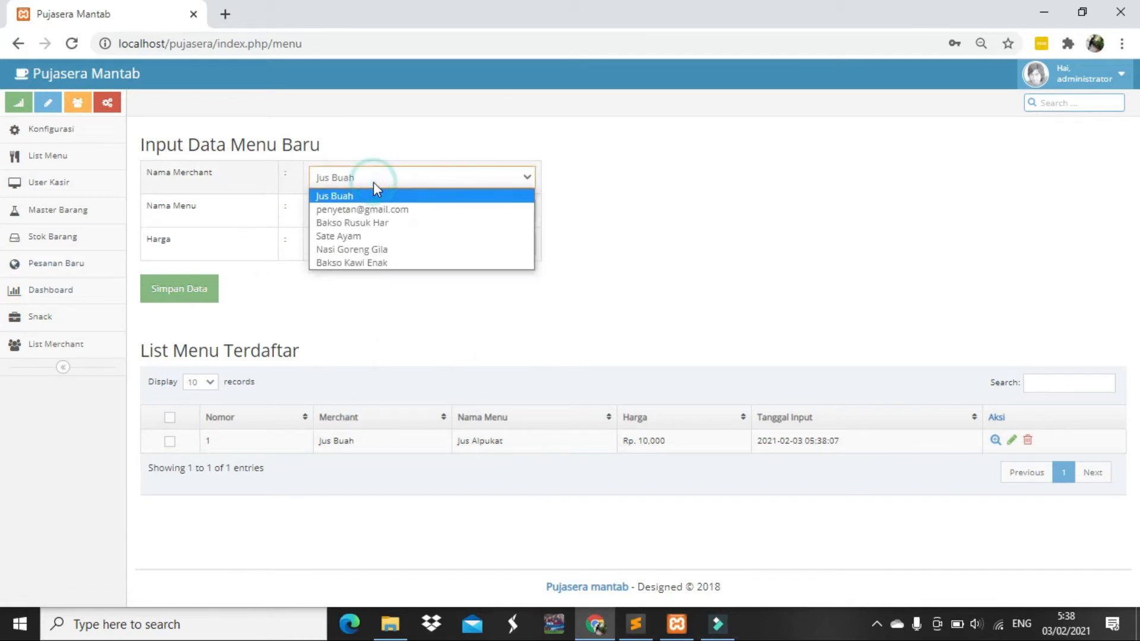
{"action": "left_click", "coordinate": [380, 224]}
{"action": "left_click", "coordinate": [382, 212]}
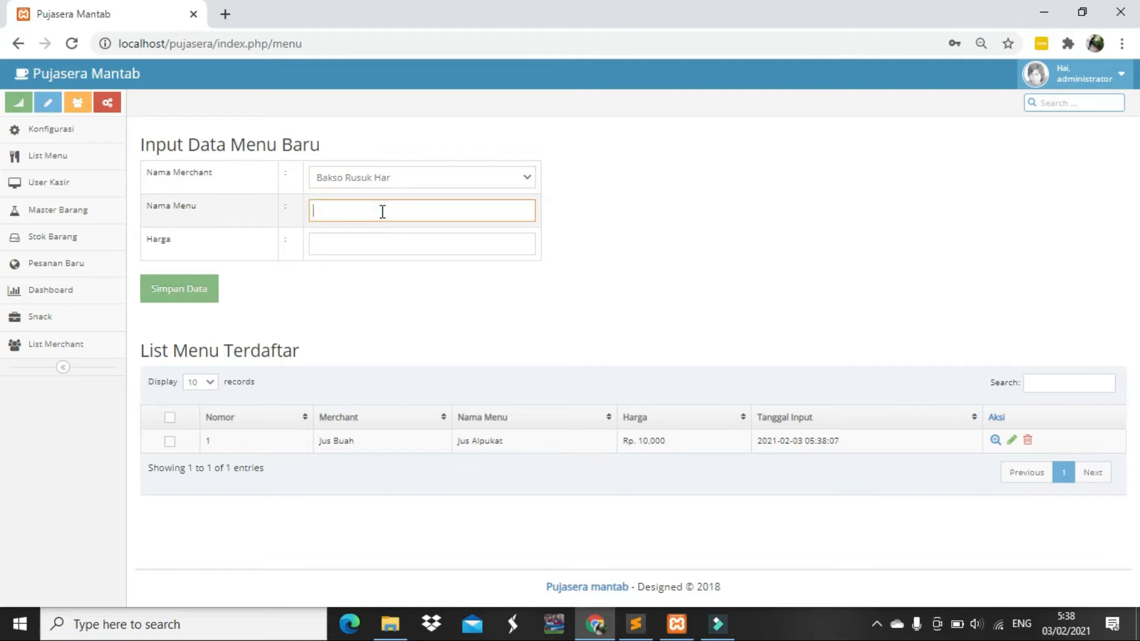
{"action": "type", "text": "Bakso Rusuk"}
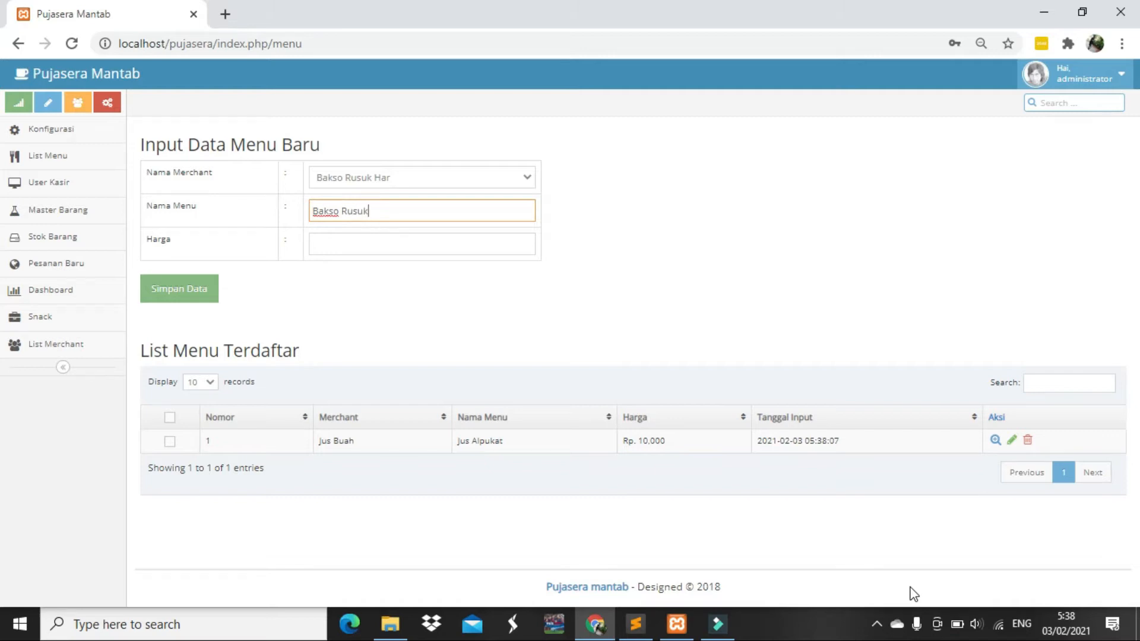
{"action": "key", "text": "Tab"}
{"action": "type", "text": "20000"}
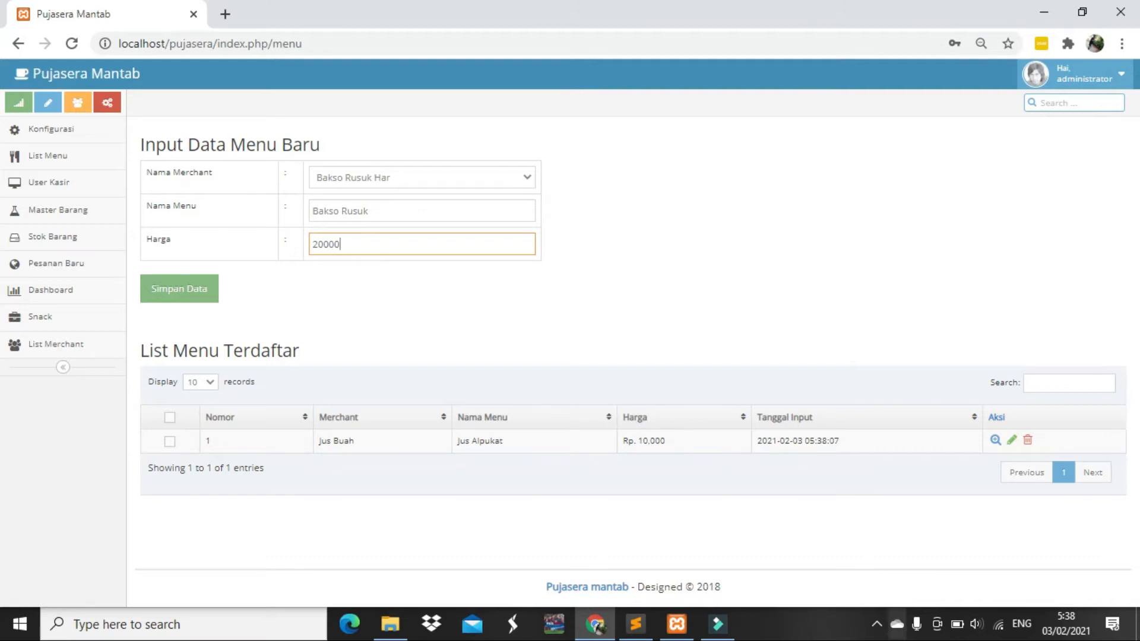
{"action": "left_click", "coordinate": [190, 291]}
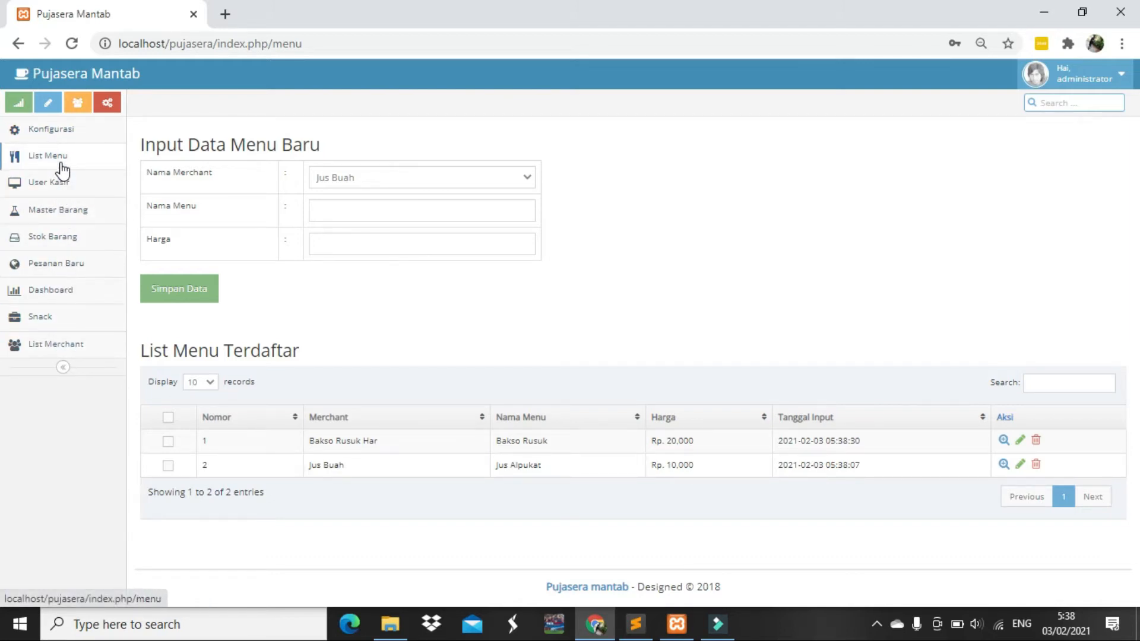
{"action": "left_click", "coordinate": [61, 216]}
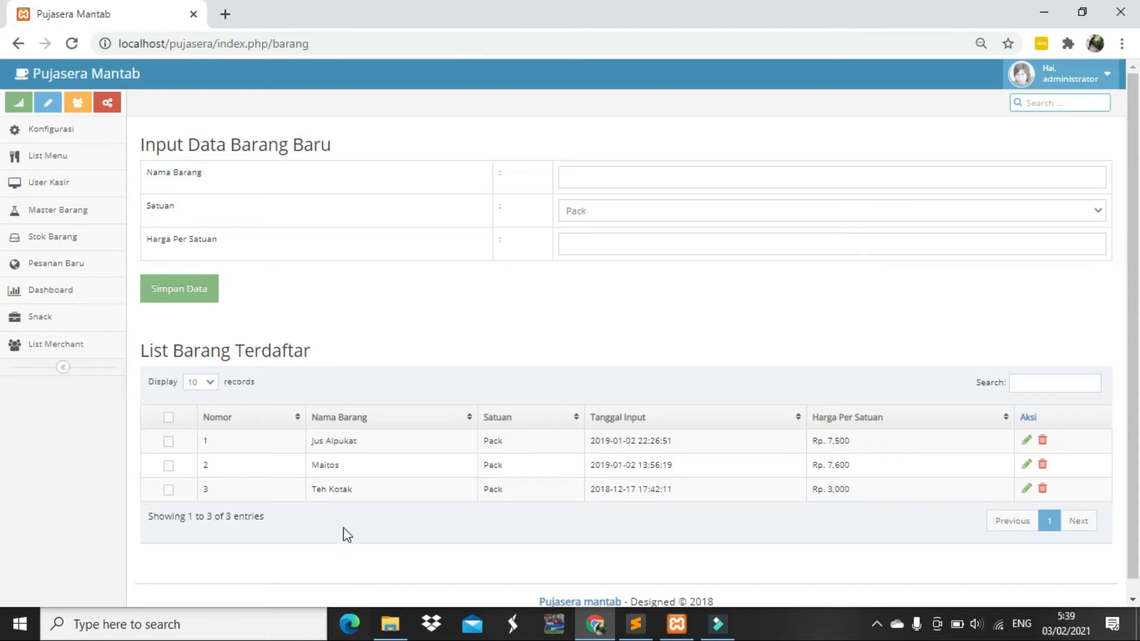
Delete the Jus Alpukat row from List Barang Terdaftar
{"action": "left_click_drag", "start_coordinate": [354, 491], "coordinate": [326, 442]}
{"action": "left_click", "coordinate": [355, 464]}
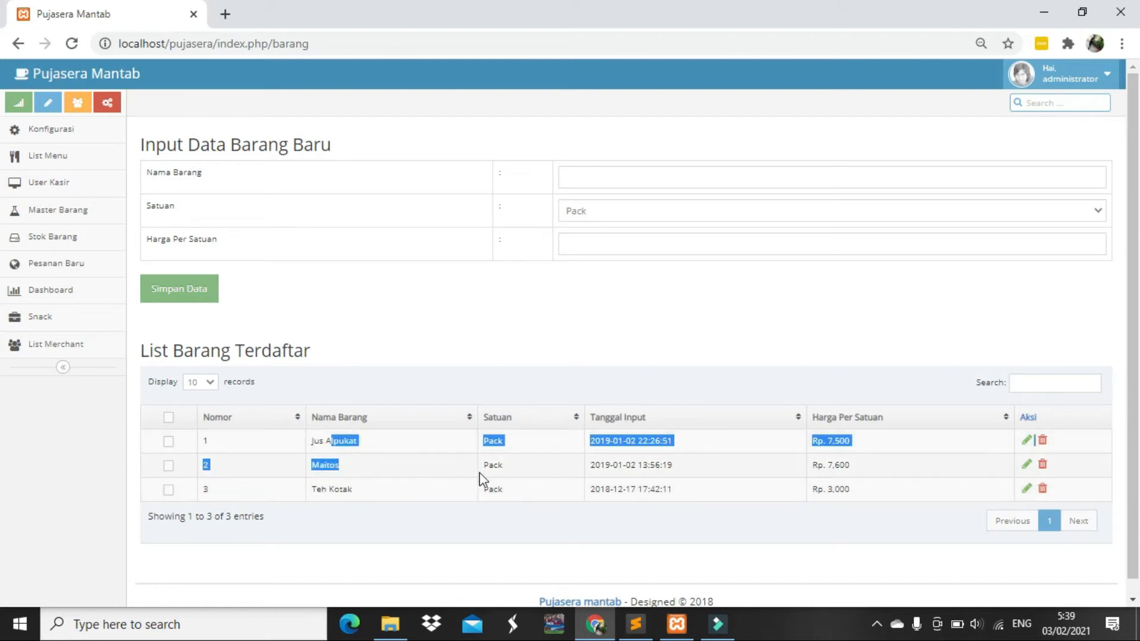
{"action": "left_click", "coordinate": [394, 460]}
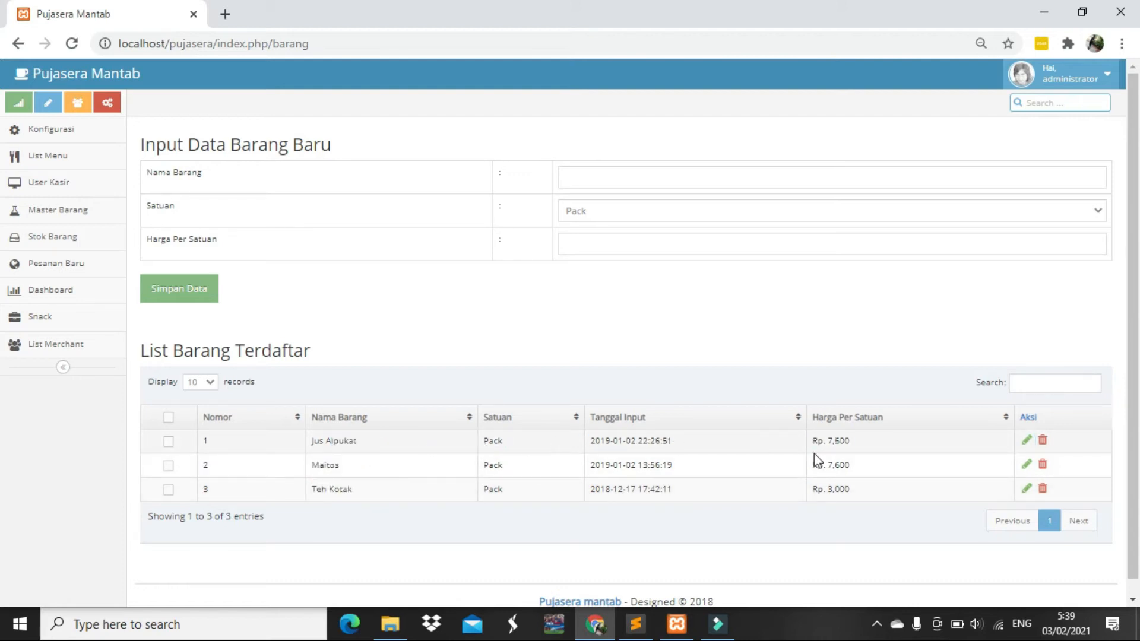
{"action": "left_click", "coordinate": [1042, 443]}
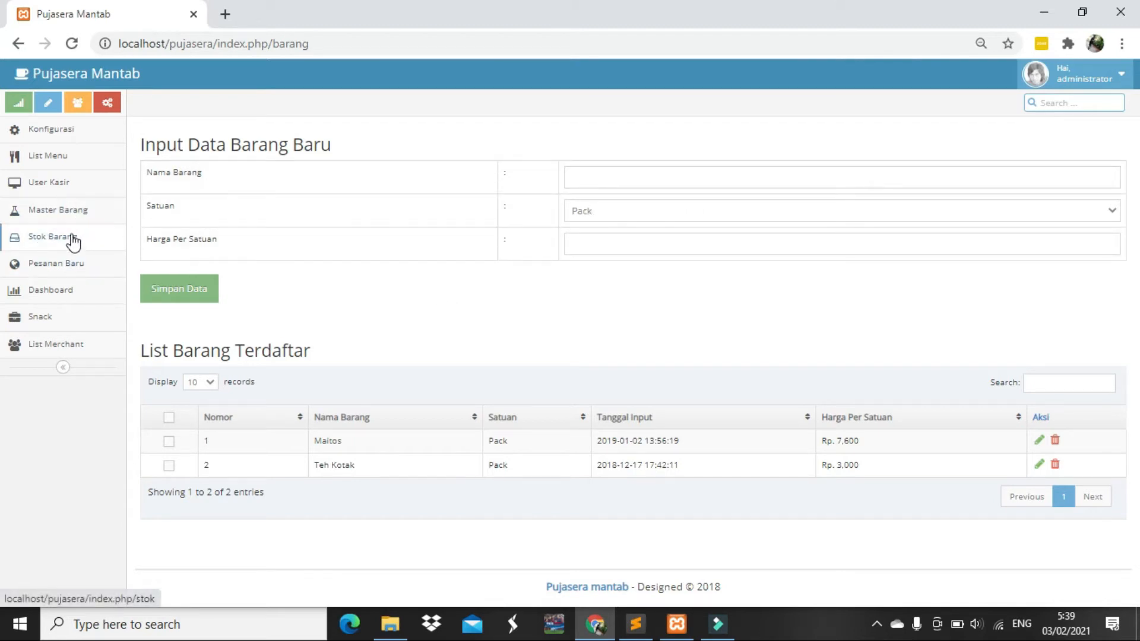
Enter Cheetos with unit Bungkus and price 2000, then save the new item
{"action": "left_click", "coordinate": [607, 175]}
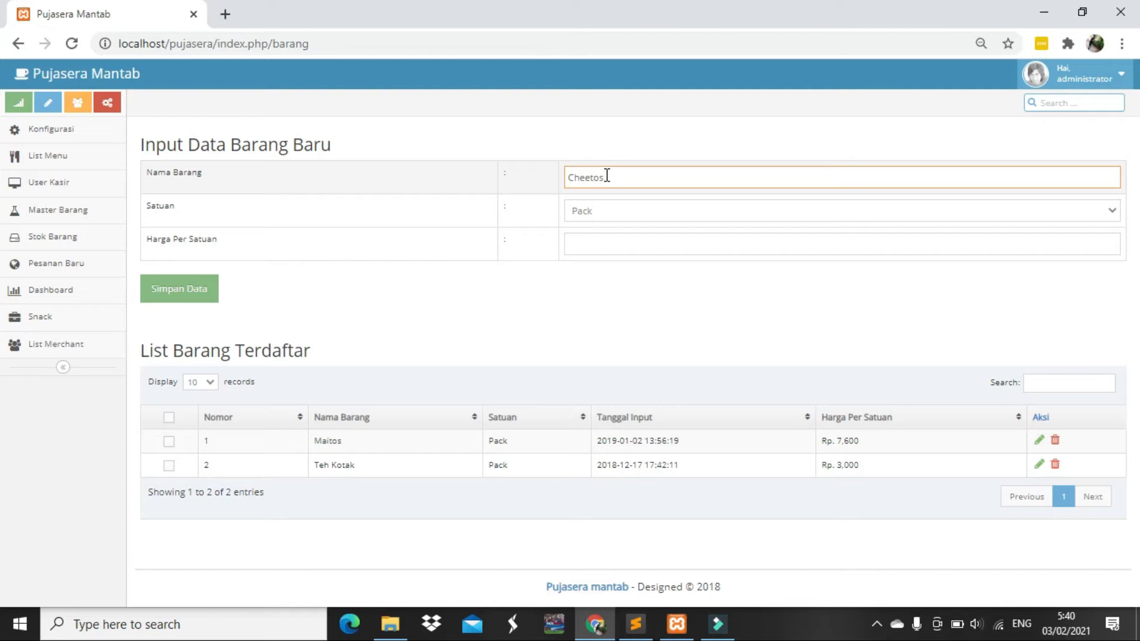
{"action": "left_click", "coordinate": [628, 208]}
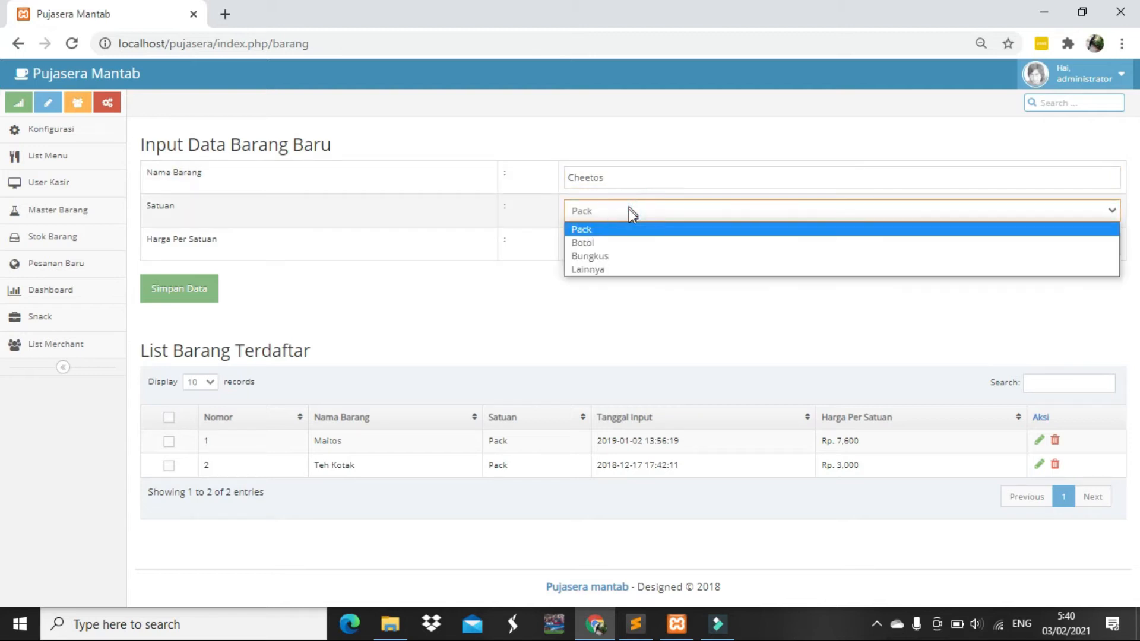
{"action": "left_click", "coordinate": [632, 251]}
{"action": "left_click", "coordinate": [632, 251]}
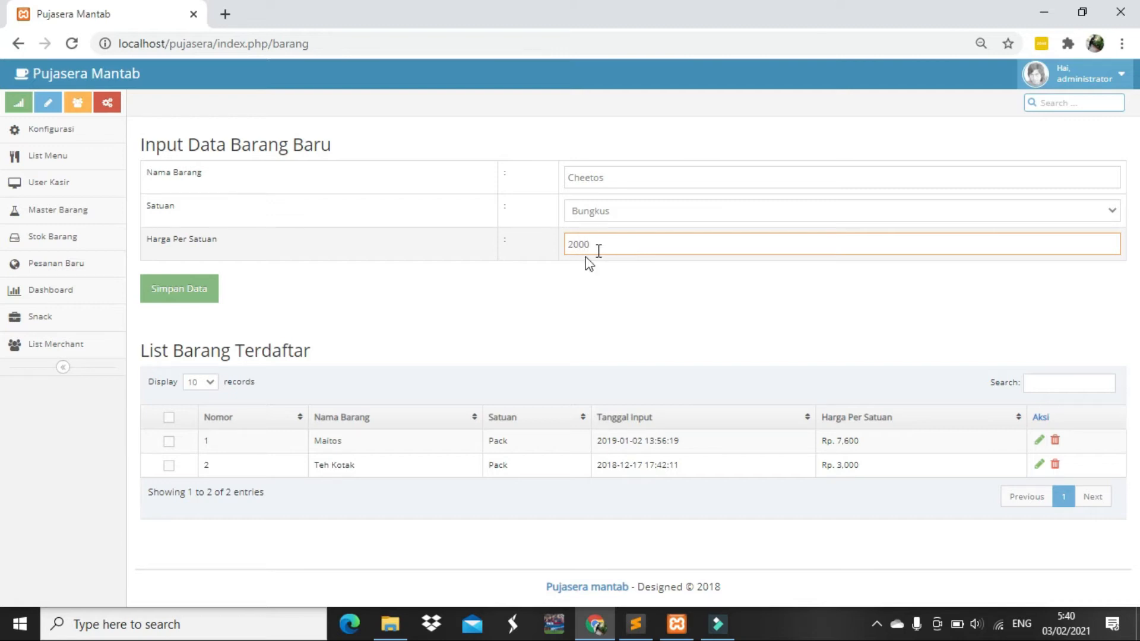
{"action": "left_click", "coordinate": [179, 297]}
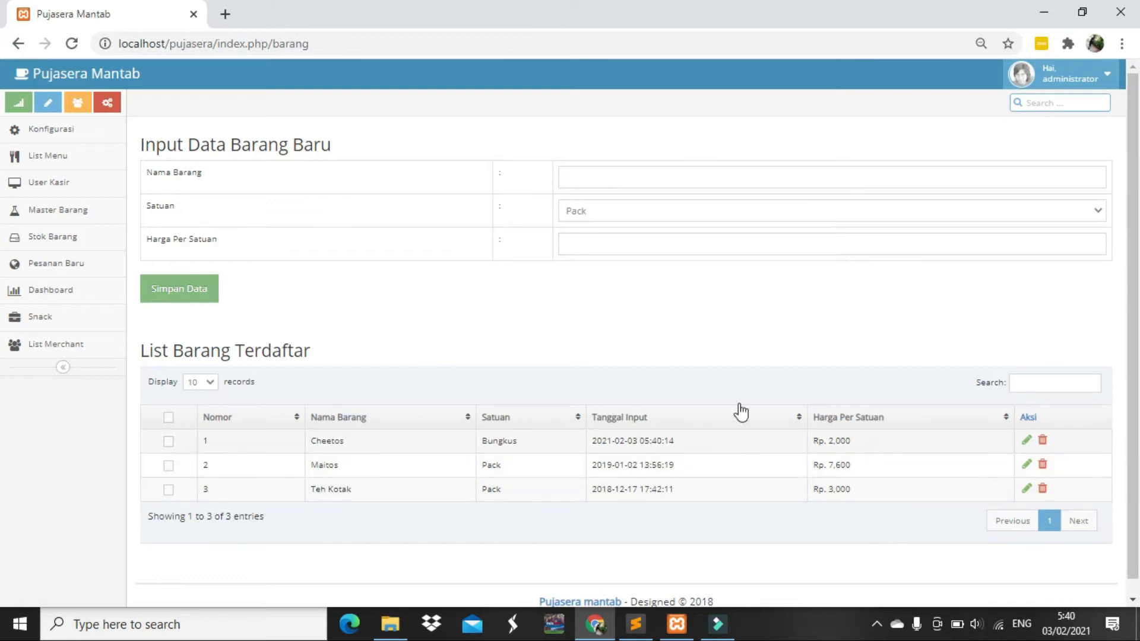
On Stok Barang, record 20 Cheetos expiring 12/03/2021 and save the entry
{"action": "left_click", "coordinate": [69, 239]}
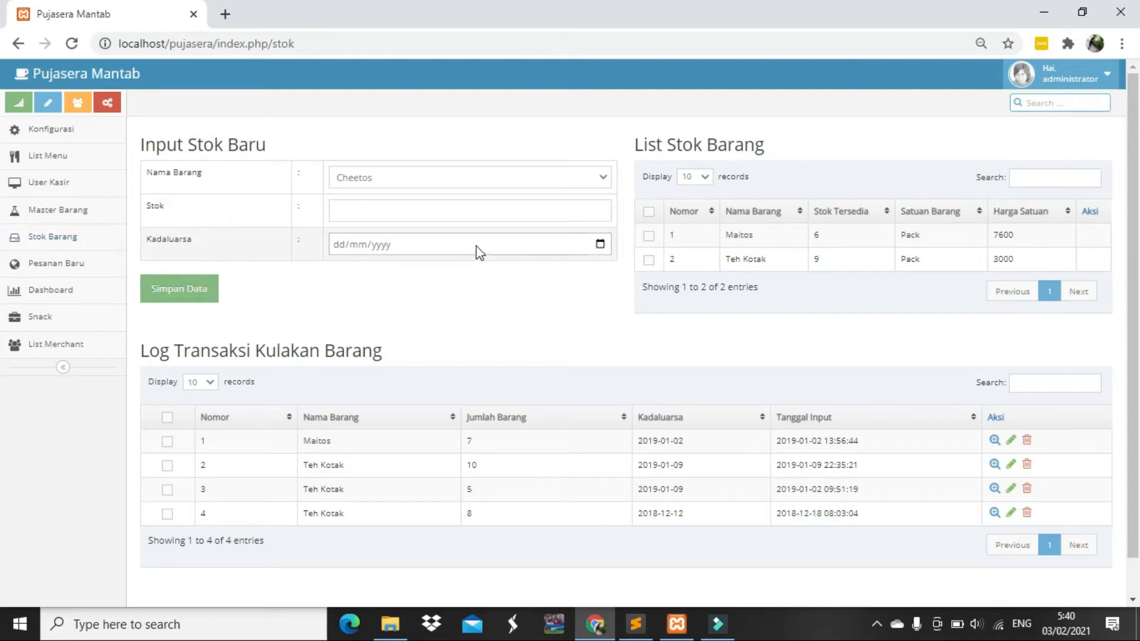
{"action": "left_click", "coordinate": [466, 183]}
{"action": "left_click", "coordinate": [469, 184]}
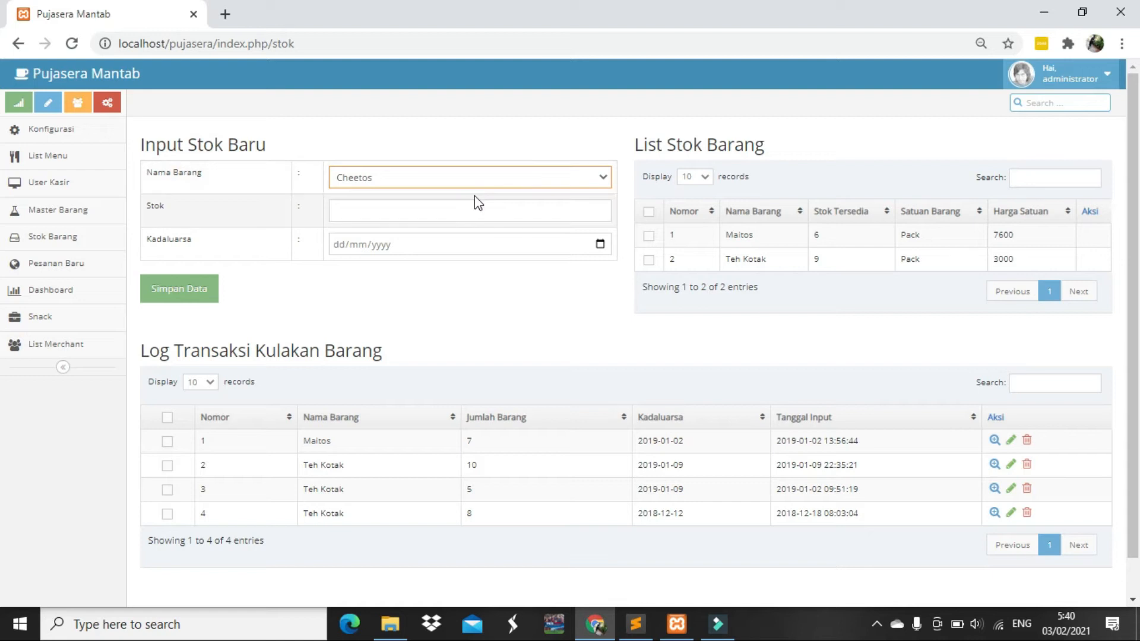
{"action": "left_click", "coordinate": [416, 217]}
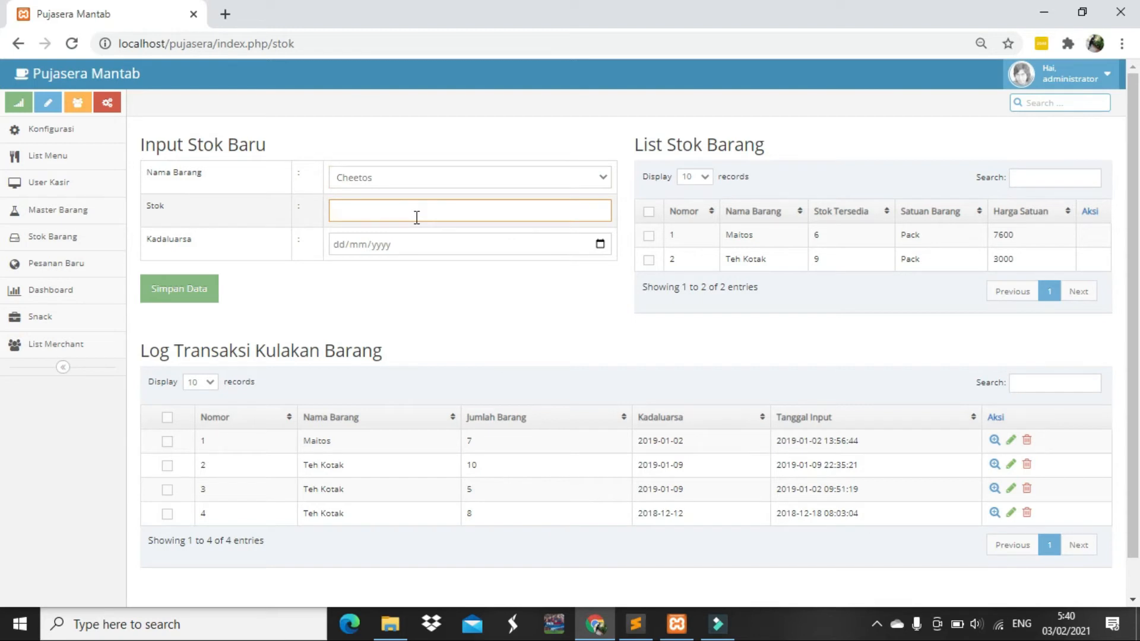
{"action": "left_click", "coordinate": [599, 244]}
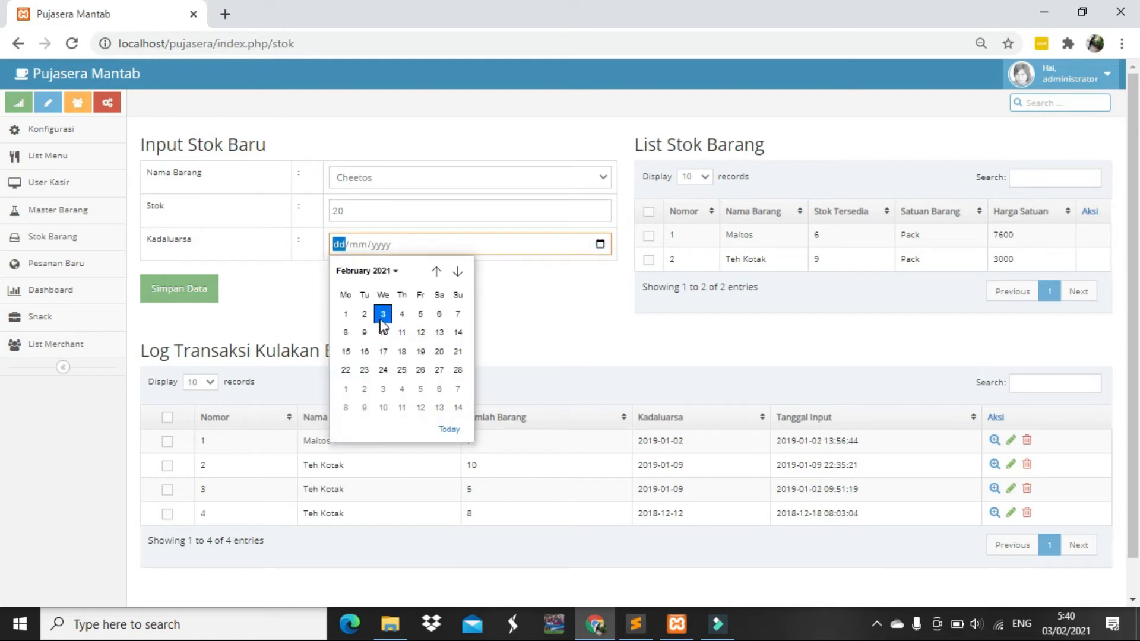
{"action": "left_click", "coordinate": [421, 406]}
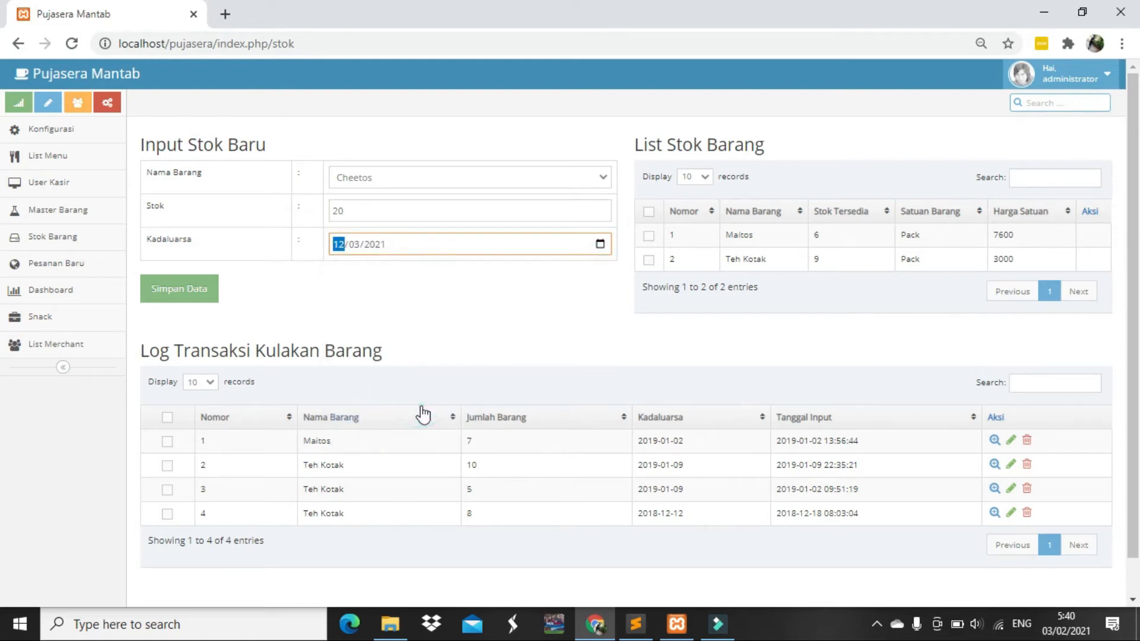
{"action": "left_click", "coordinate": [231, 286]}
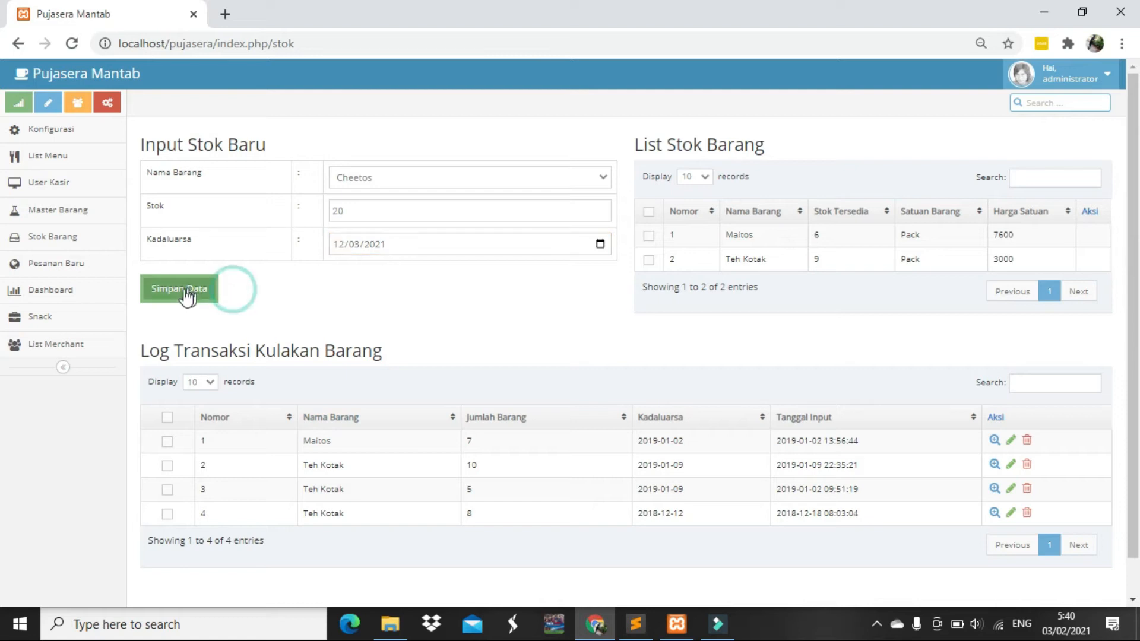
{"action": "left_click", "coordinate": [178, 301]}
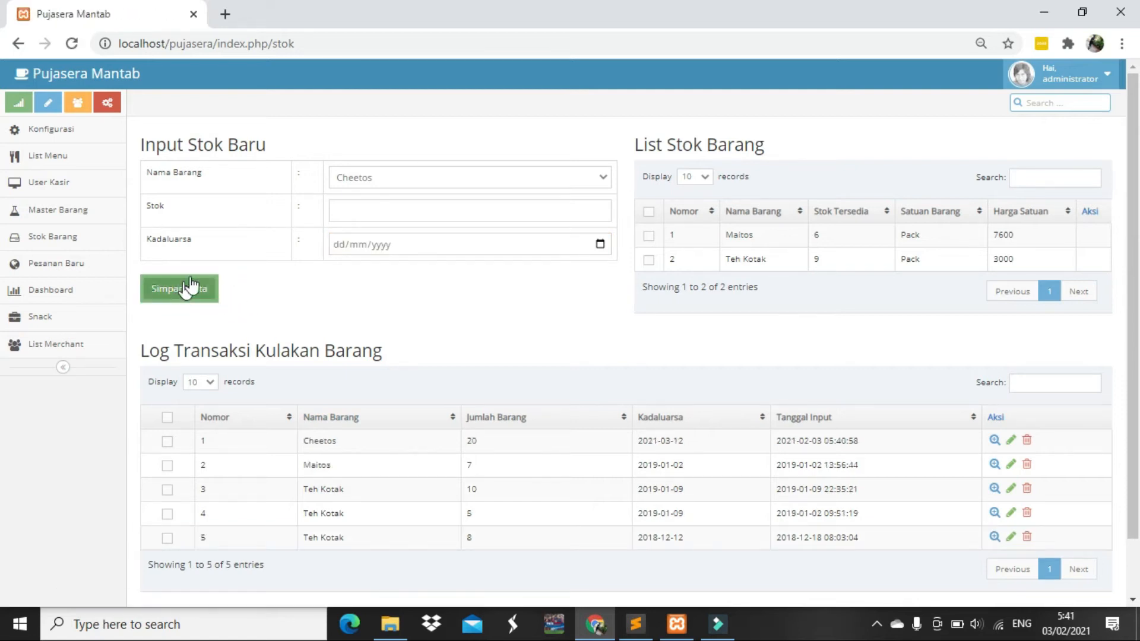
Check the new Cheetos restock at the top of Log Transaksi Kulakan Barang
{"action": "scroll", "coordinate": [515, 492], "scroll_direction": "down", "scroll_amount": 1}
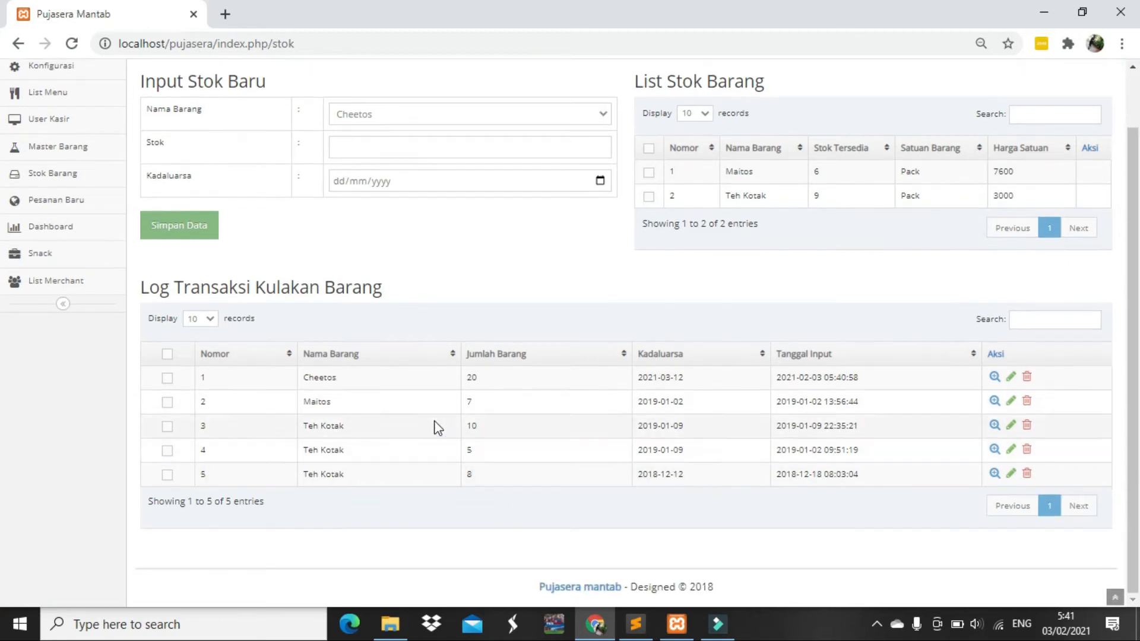
{"action": "left_click_drag", "start_coordinate": [205, 383], "coordinate": [853, 382]}
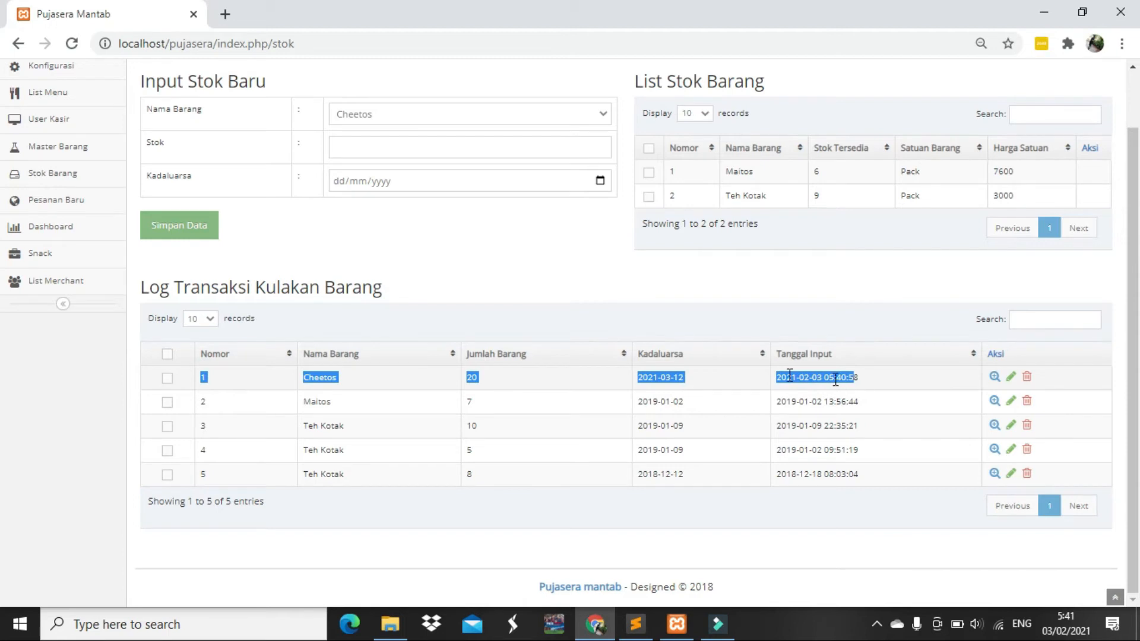
{"action": "scroll", "coordinate": [888, 328], "scroll_direction": "up", "scroll_amount": 1}
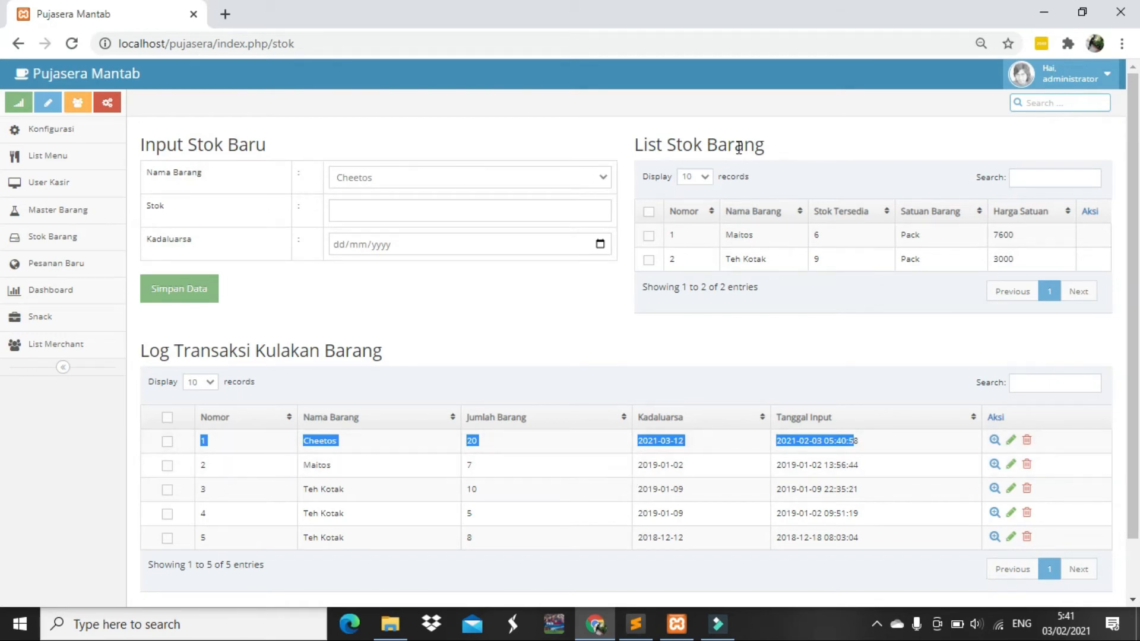
{"action": "left_click", "coordinate": [746, 347]}
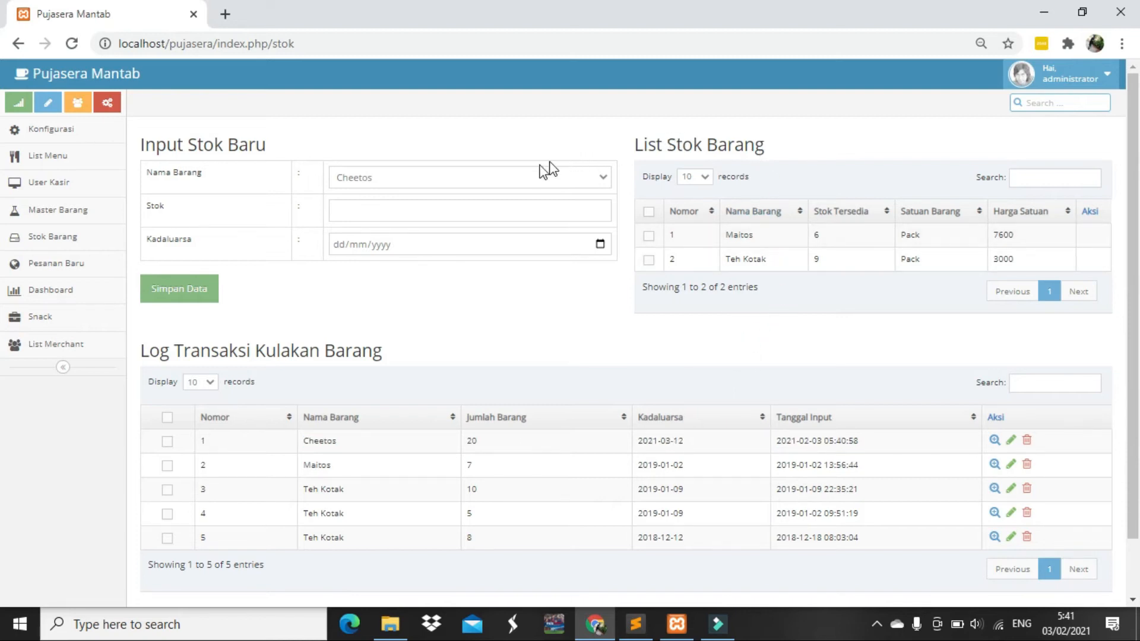
Record a restock of 10 Teh Kotak expiring 13/03/2021 and save it
{"action": "left_click", "coordinate": [567, 183]}
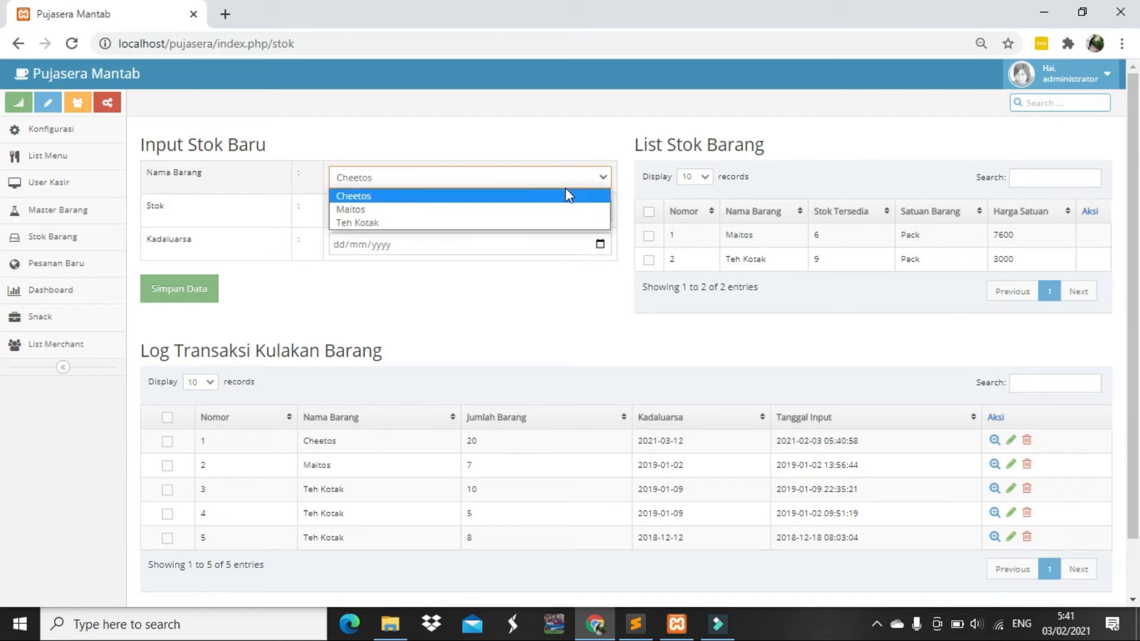
{"action": "left_click", "coordinate": [554, 221]}
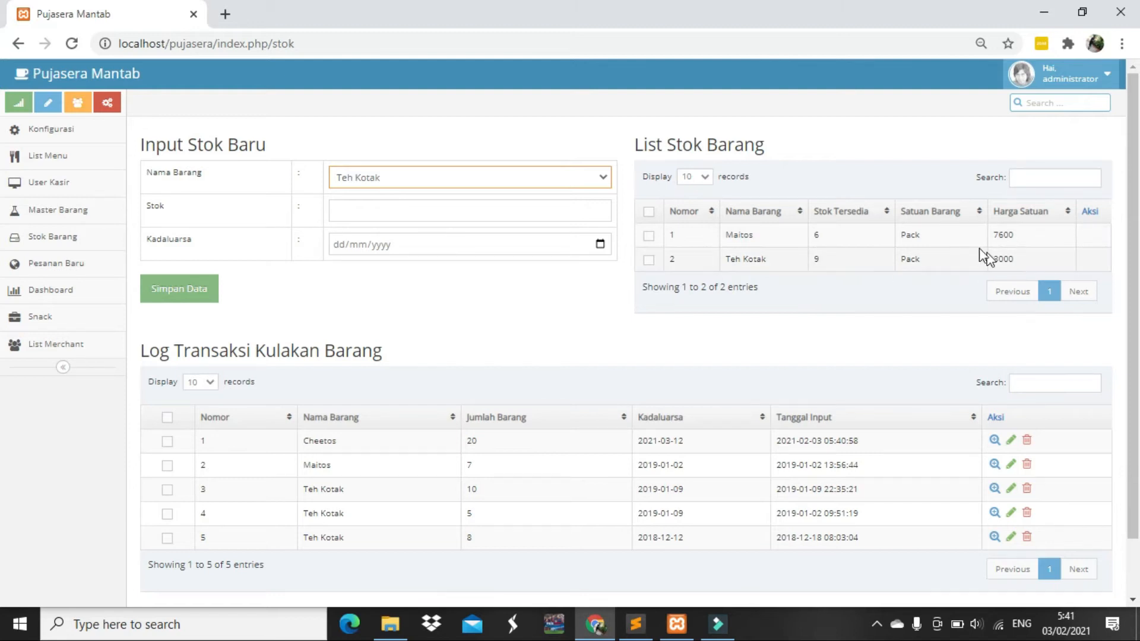
{"action": "left_click", "coordinate": [532, 215]}
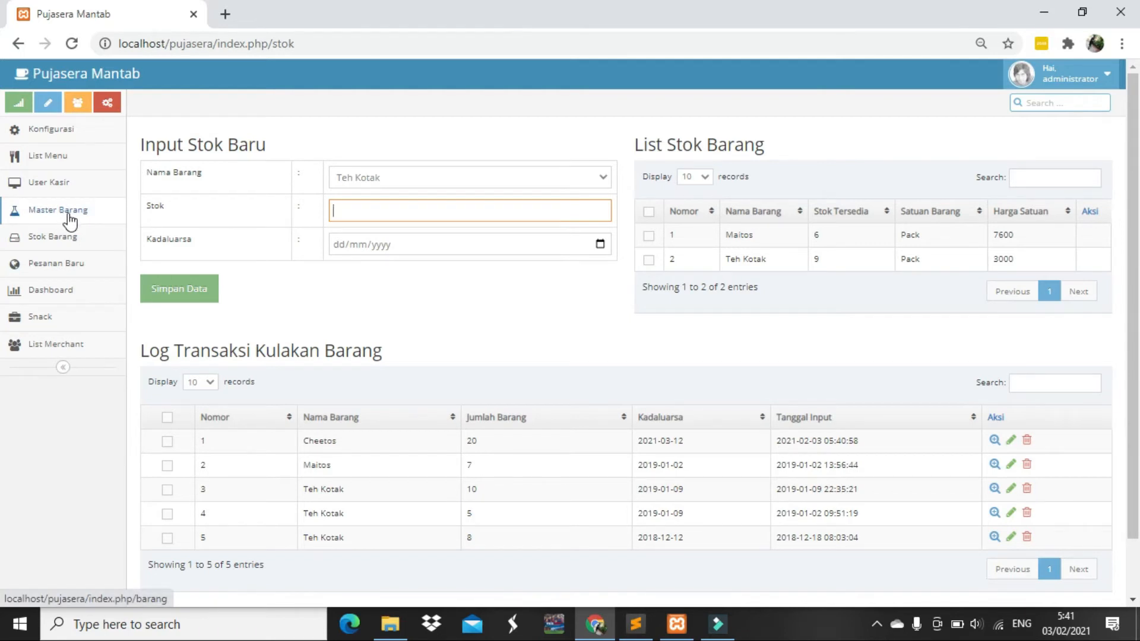
{"action": "left_click", "coordinate": [364, 215]}
{"action": "type", "text": "10"}
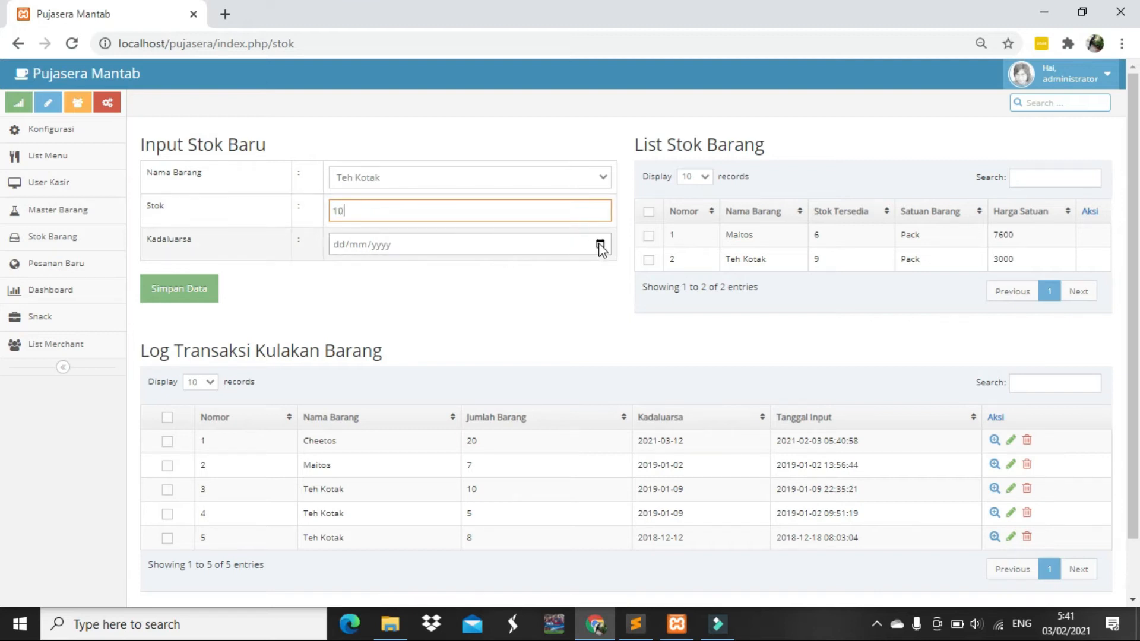
{"action": "left_click", "coordinate": [600, 246]}
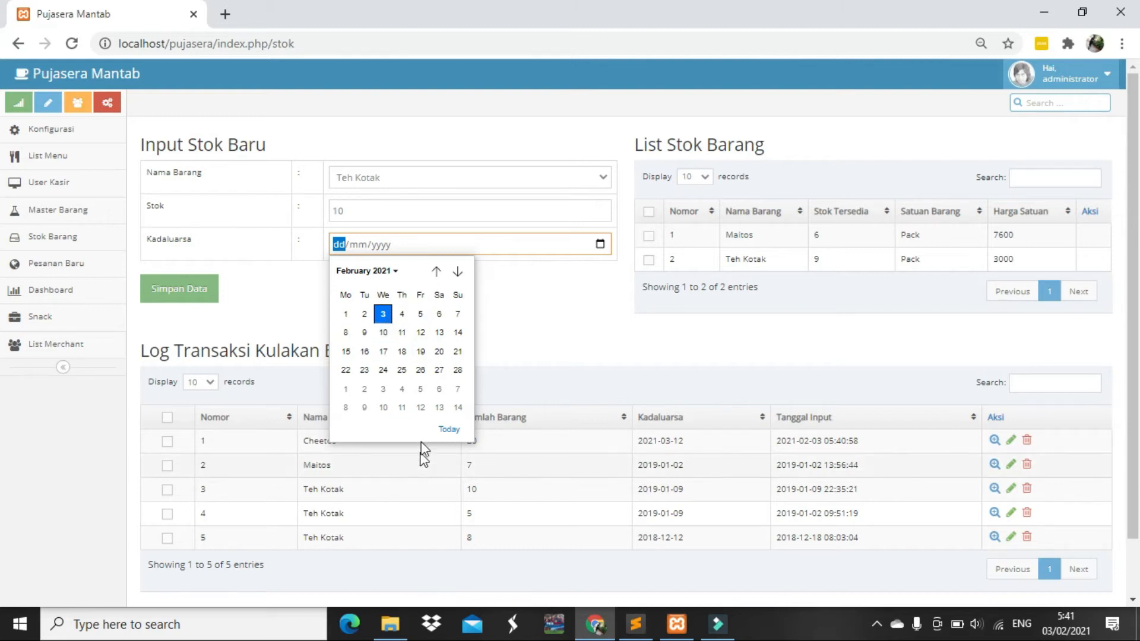
{"action": "left_click", "coordinate": [439, 407]}
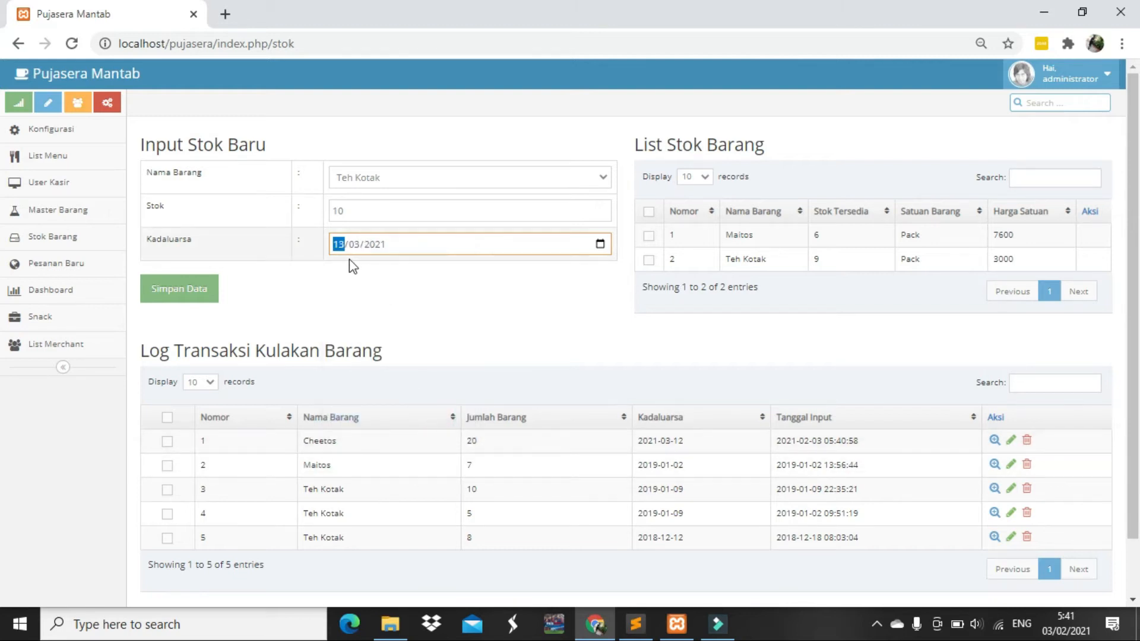
{"action": "left_click", "coordinate": [175, 300]}
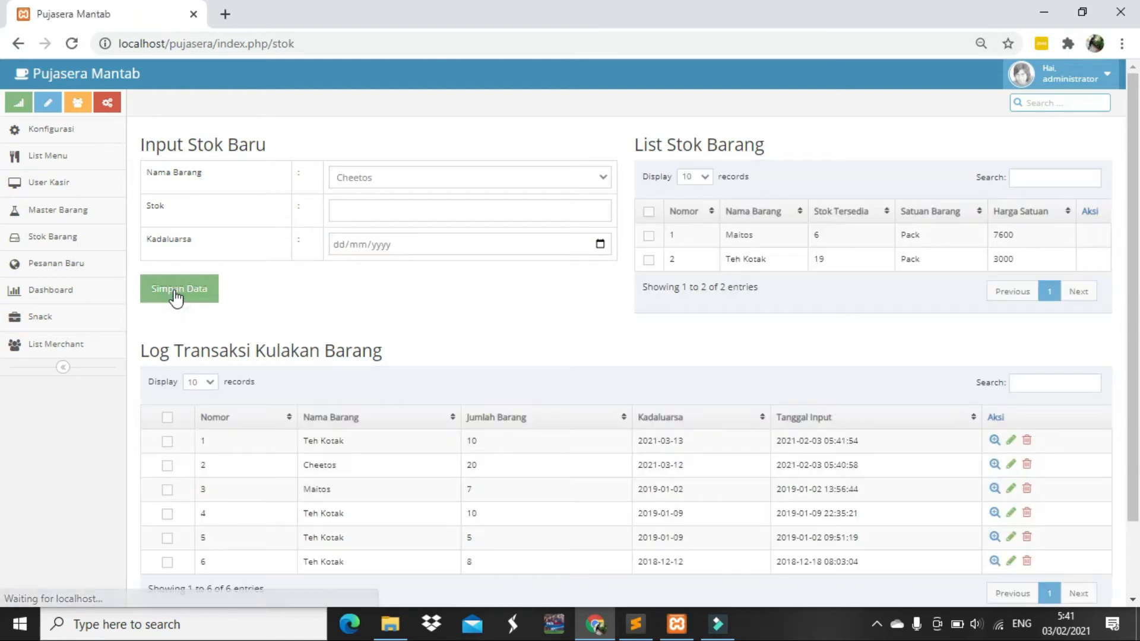
Verify Teh Kotak's available stock now reads 19 in the stock list
{"action": "scroll", "coordinate": [236, 280], "scroll_direction": "down", "scroll_amount": 1}
{"action": "scroll", "coordinate": [814, 232], "scroll_direction": "up", "scroll_amount": 1}
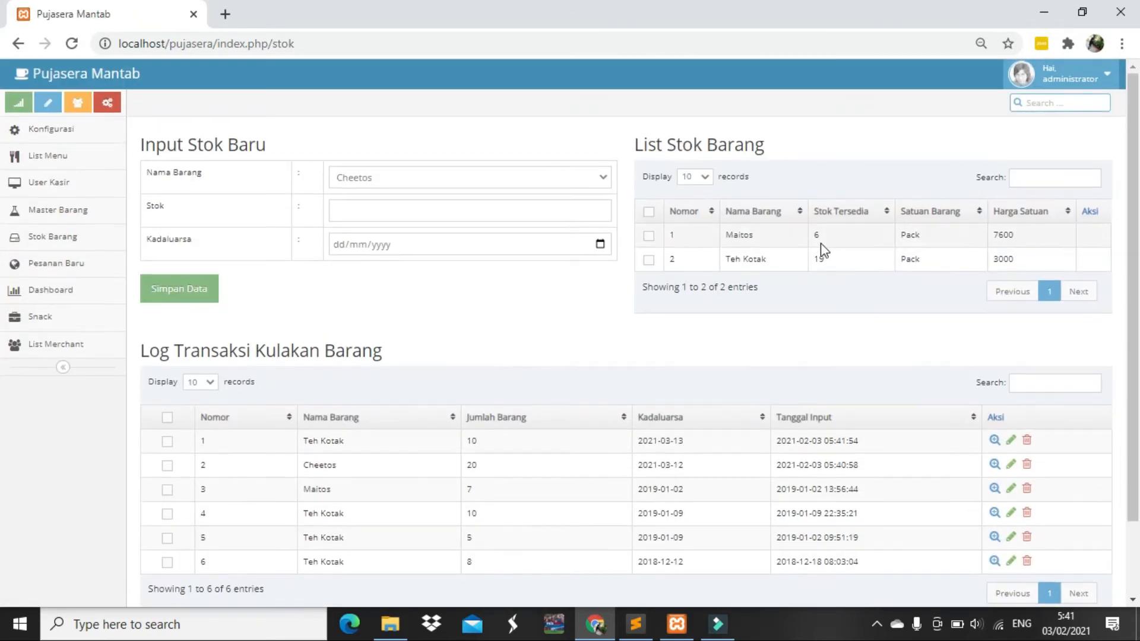
{"action": "left_click", "coordinate": [851, 266]}
{"action": "left_click_drag", "start_coordinate": [852, 266], "coordinate": [703, 265]}
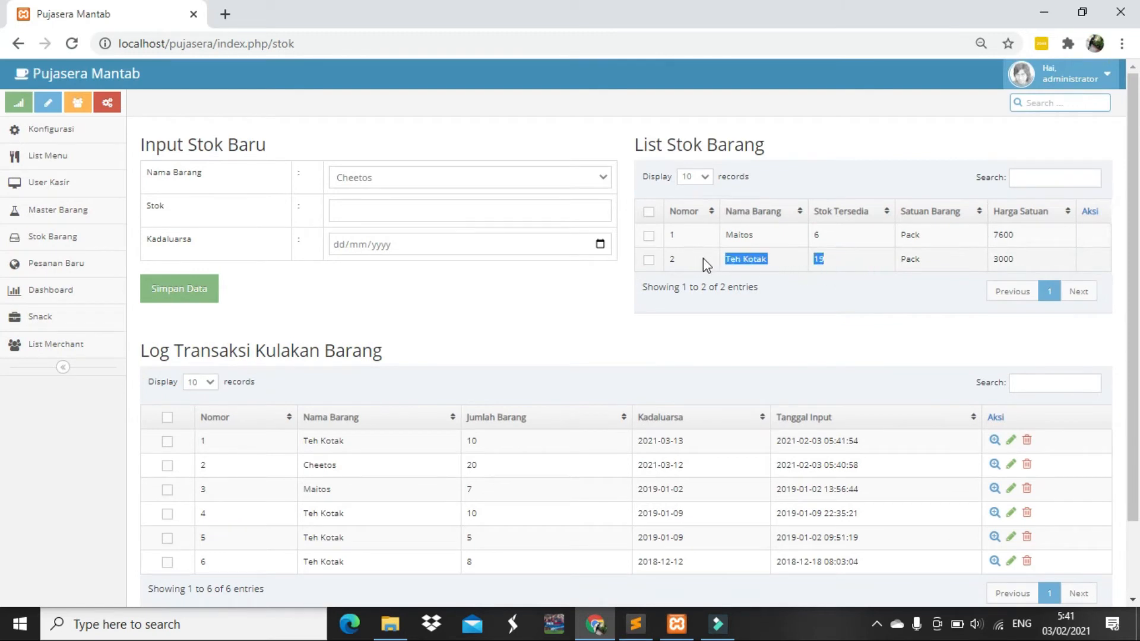
{"action": "left_click", "coordinate": [811, 275]}
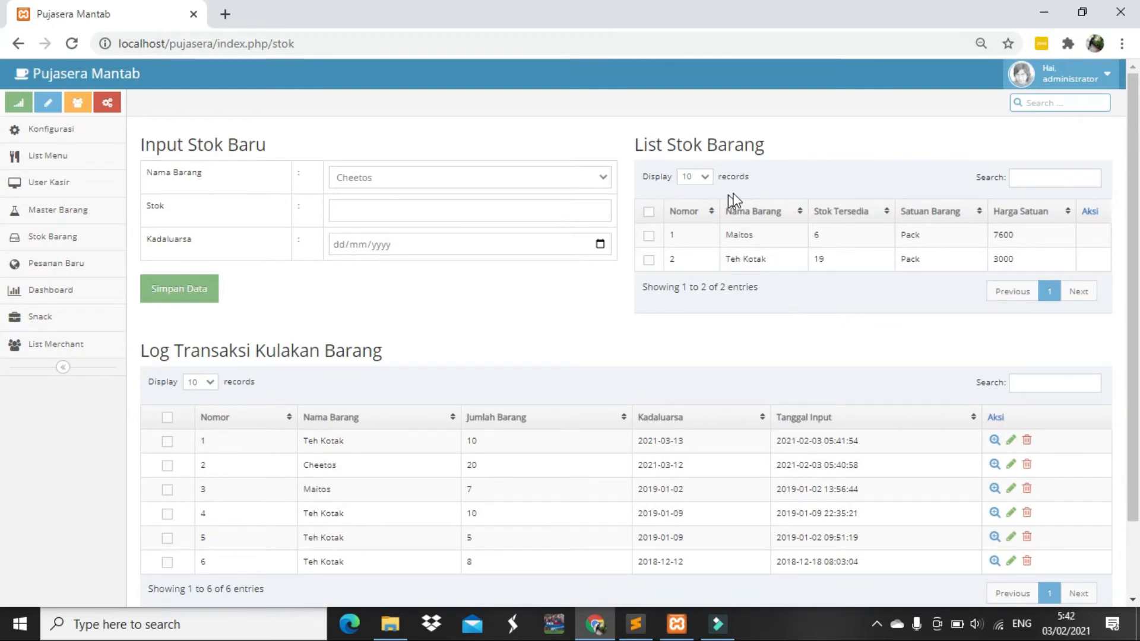
{"action": "scroll", "coordinate": [742, 267], "scroll_direction": "down", "scroll_amount": 2}
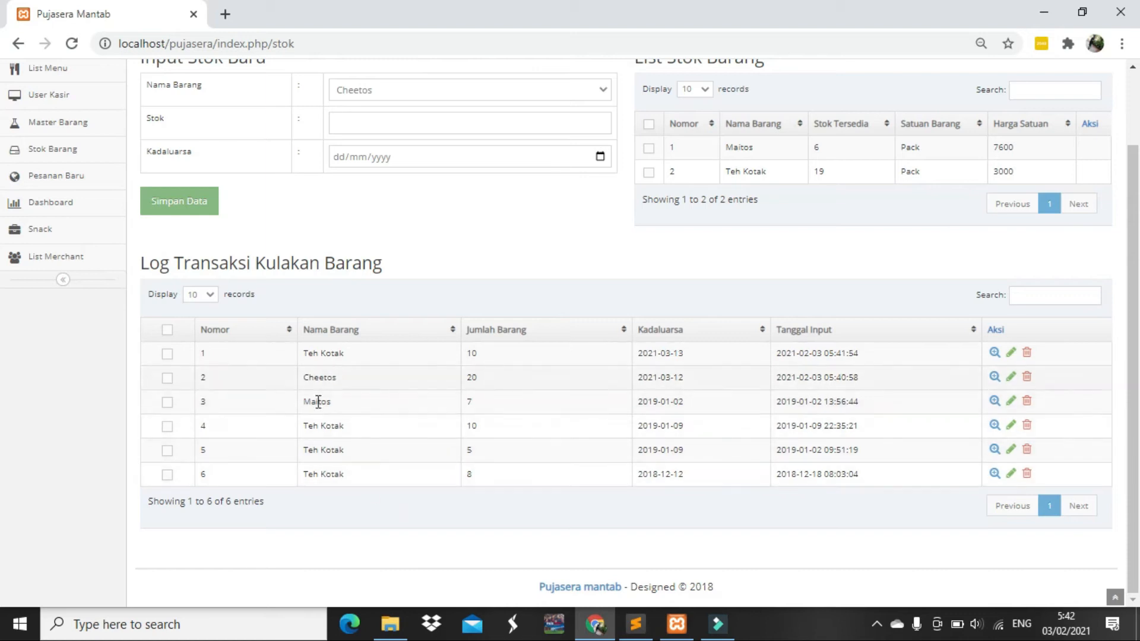
{"action": "scroll", "coordinate": [320, 415], "scroll_direction": "up", "scroll_amount": 2}
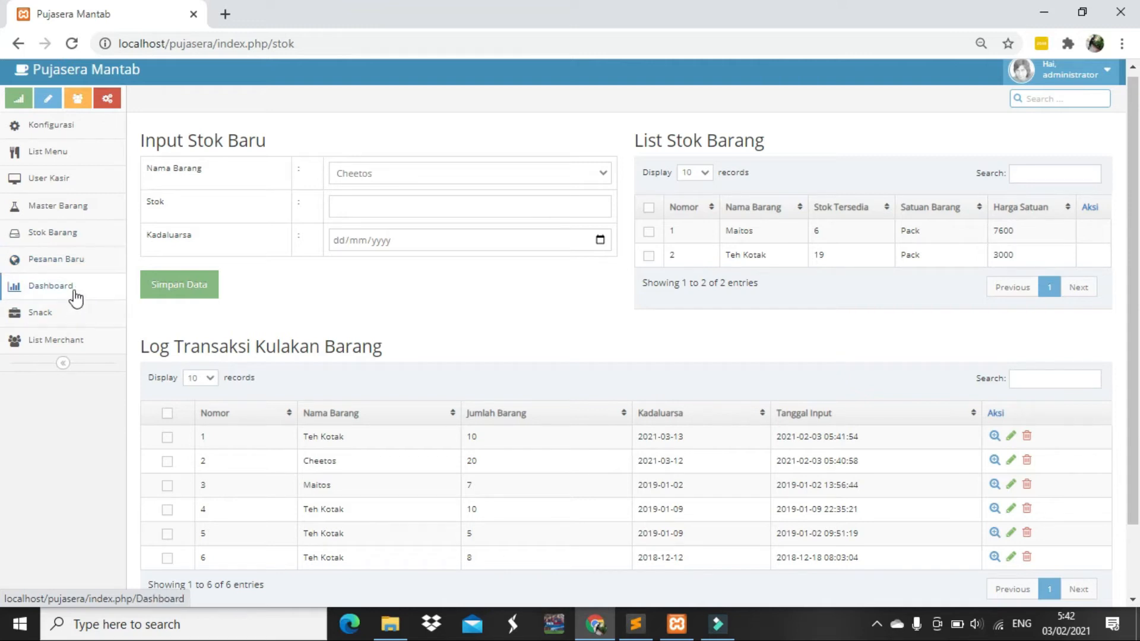
View the Snack list, then open User Kasir showing its one registered cashier
{"action": "left_click", "coordinate": [68, 318]}
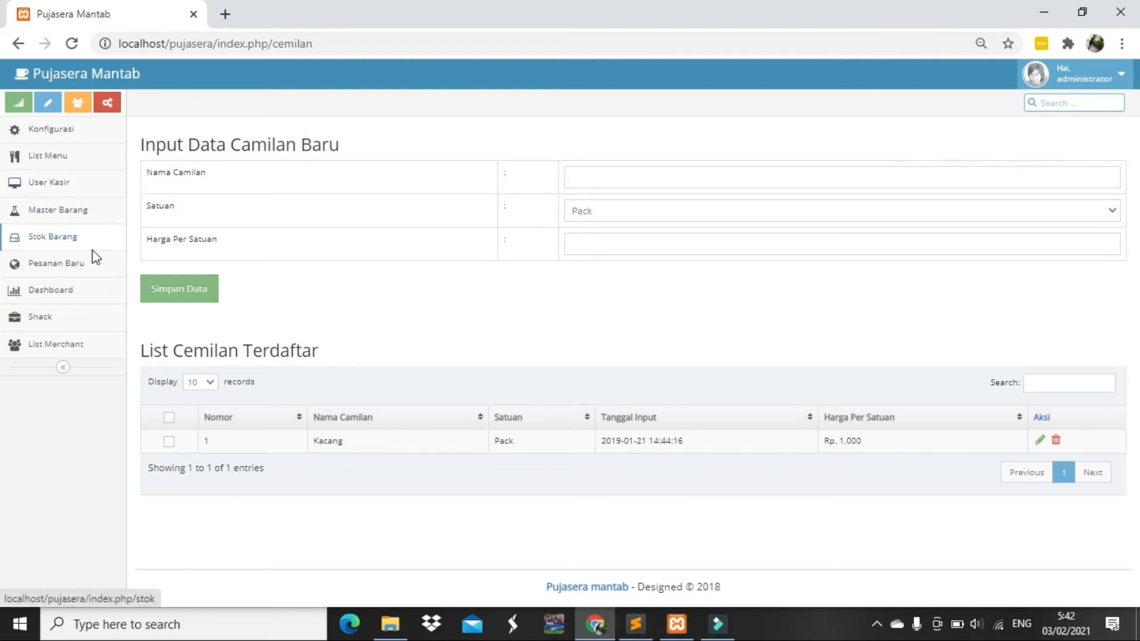
{"action": "left_click", "coordinate": [62, 193]}
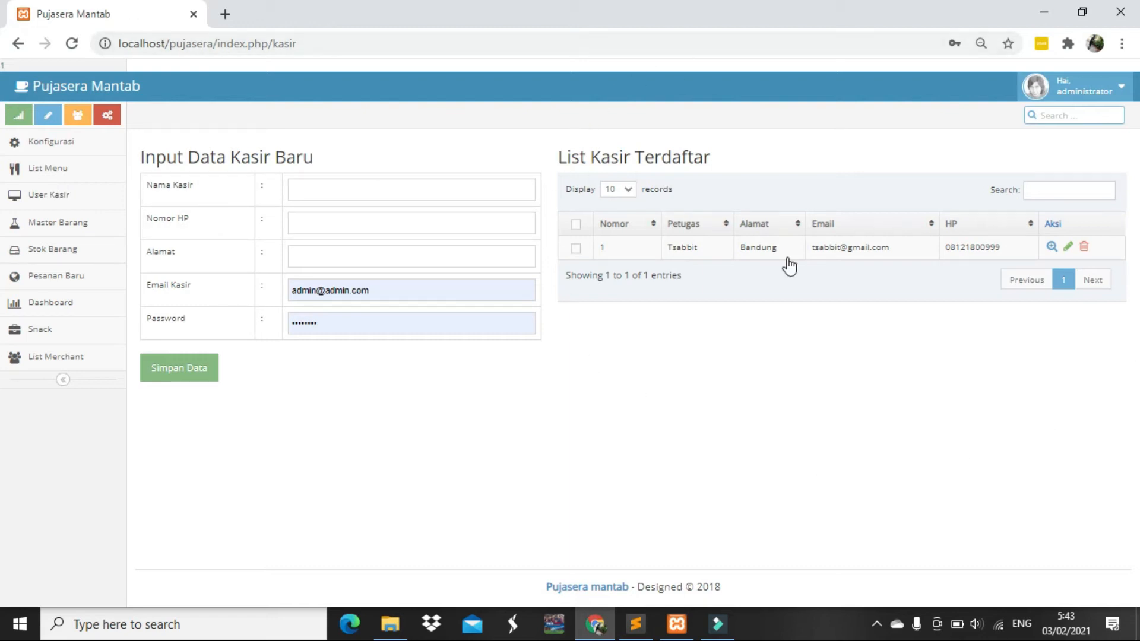
Delete the existing cashier and fill in the new cashier's name, phone number and address
{"action": "left_click", "coordinate": [1084, 250]}
{"action": "left_click", "coordinate": [449, 184]}
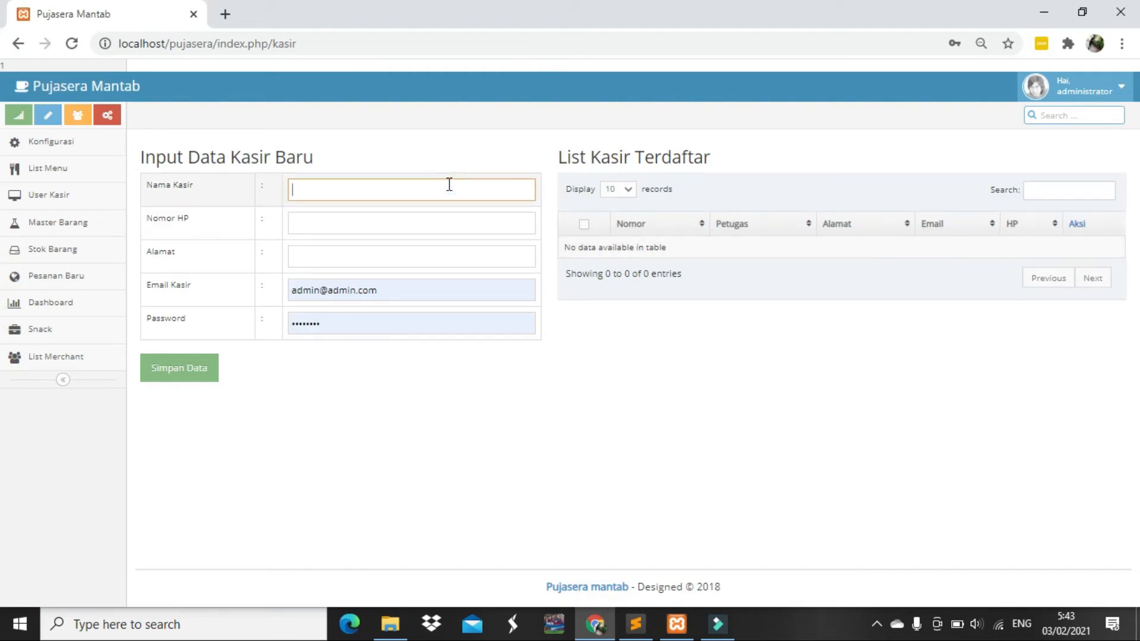
{"action": "type", "text": "rini"}
{"action": "key", "text": "Tab"}
{"action": "type", "text": "08"}
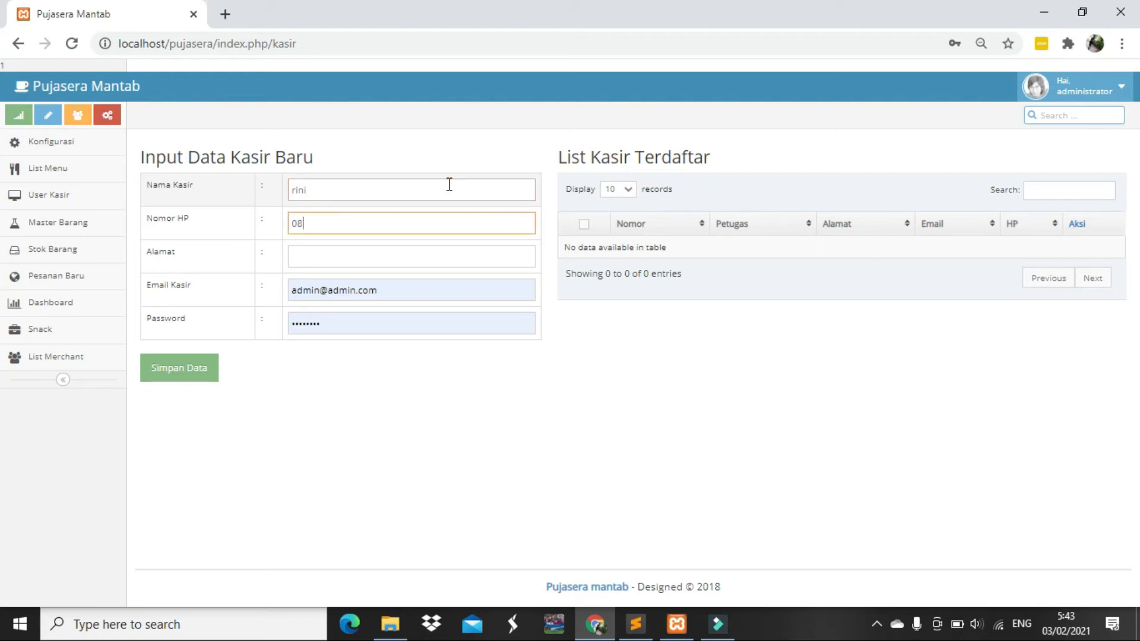
{"action": "type", "text": "9999999"}
{"action": "key", "text": "Tab"}
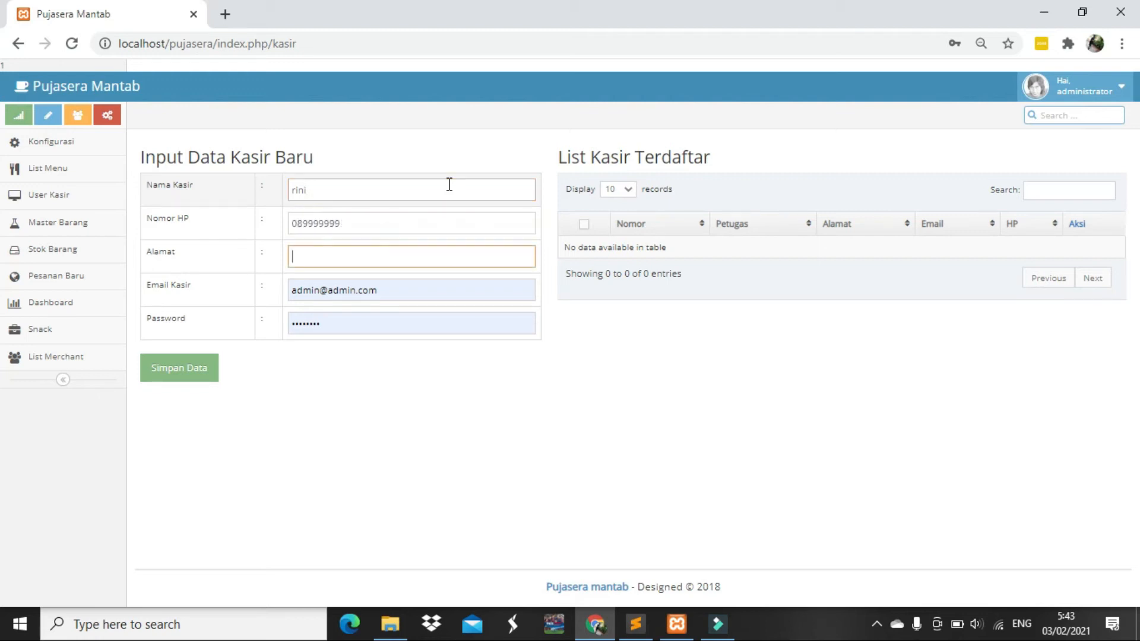
{"action": "type", "text": "jalan niaga"}
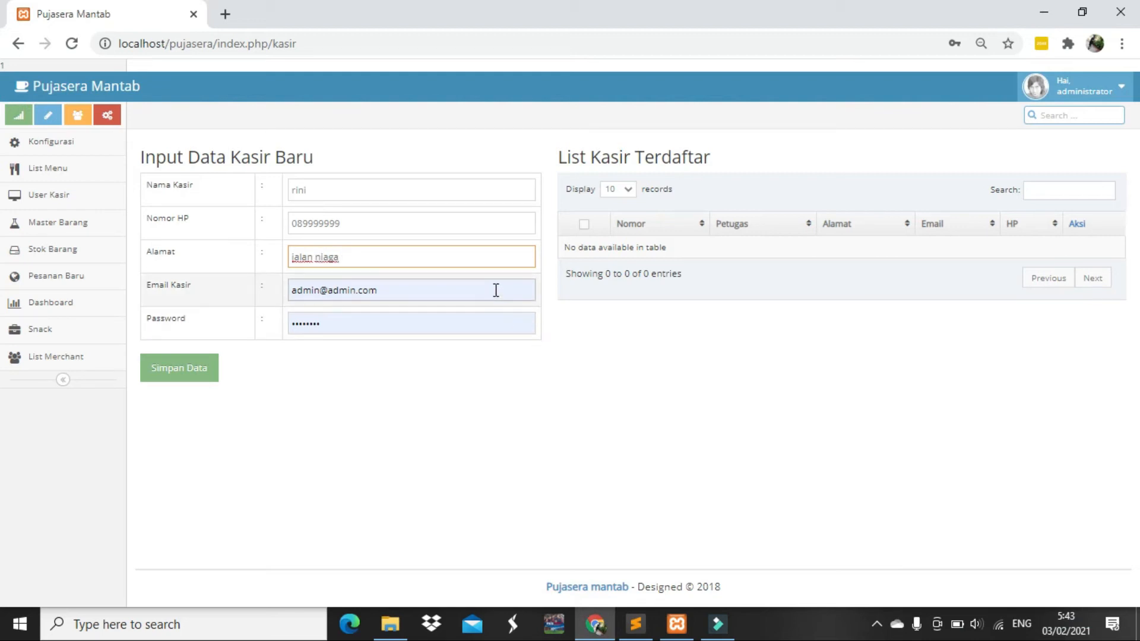
Enter the new cashier's e-mail address and password, then save the cashier record
{"action": "left_click", "coordinate": [495, 289]}
{"action": "key", "text": "BackSpace"}
{"action": "key", "text": "BackSpace"}
{"action": "key", "text": "BackSpace"}
{"action": "key", "text": "BackSpace"}
{"action": "key", "text": "BackSpace"}
{"action": "key", "text": "BackSpace"}
{"action": "key", "text": "BackSpace"}
{"action": "key", "text": "BackSpace"}
{"action": "key", "text": "BackSpace"}
{"action": "key", "text": "BackSpace"}
{"action": "key", "text": "BackSpace"}
{"action": "key", "text": "BackSpace"}
{"action": "key", "text": "BackSpace"}
{"action": "key", "text": "BackSpace"}
{"action": "key", "text": "BackSpace"}
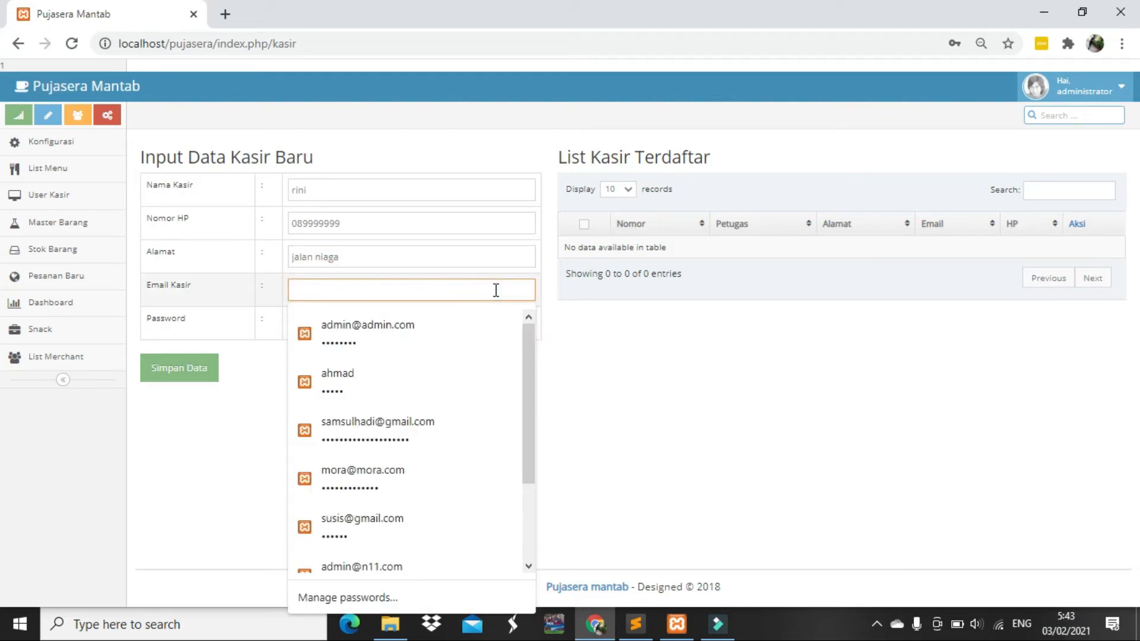
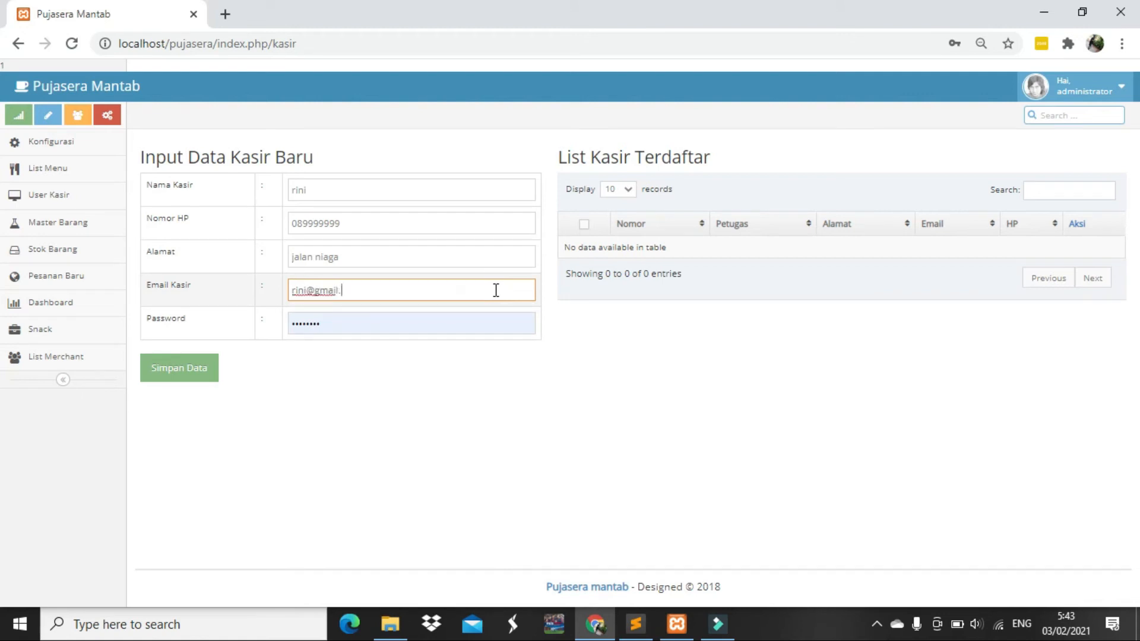
{"action": "key", "text": "Tab"}
{"action": "type", "text": "123"}
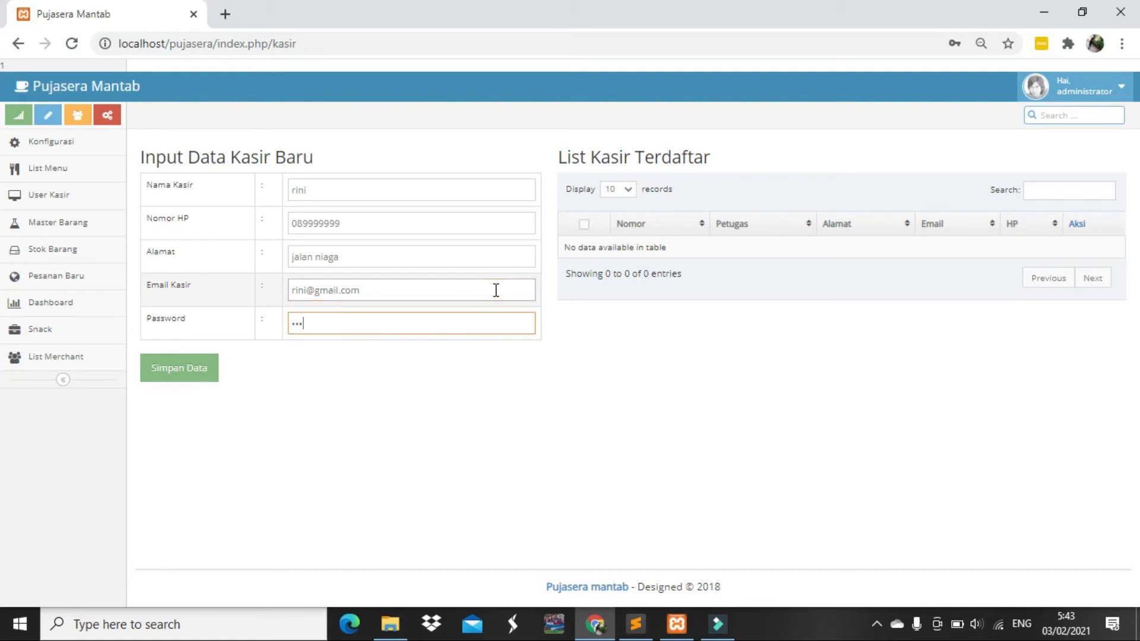
{"action": "key", "text": "BackSpace"}
{"action": "key", "text": "BackSpace"}
{"action": "key", "text": "BackSpace"}
{"action": "type", "text": "123"}
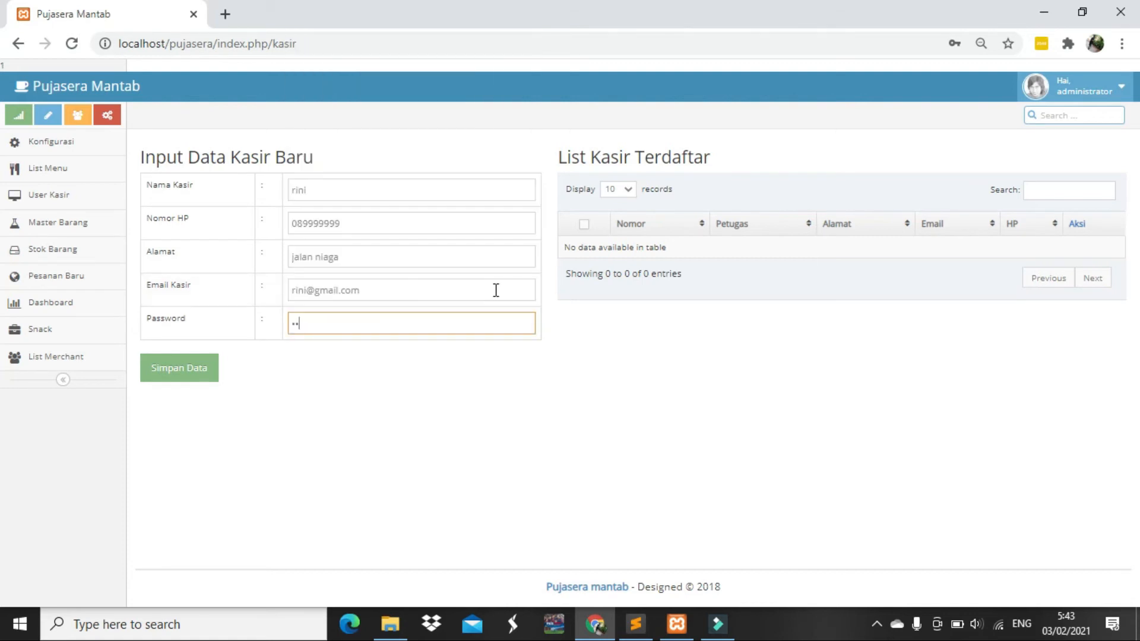
{"action": "type", "text": "4"}
{"action": "left_click", "coordinate": [176, 373]}
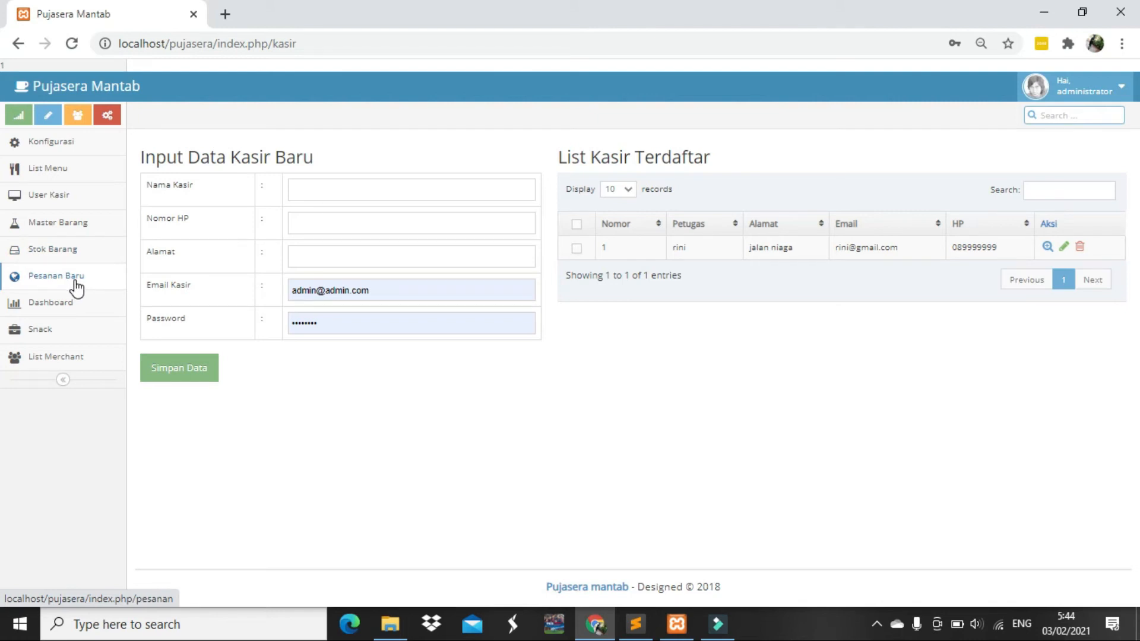
Open Pesanan Baru and enter barcode 1 to auto-fill Jus Alpukat at 10000
{"action": "left_click", "coordinate": [76, 281]}
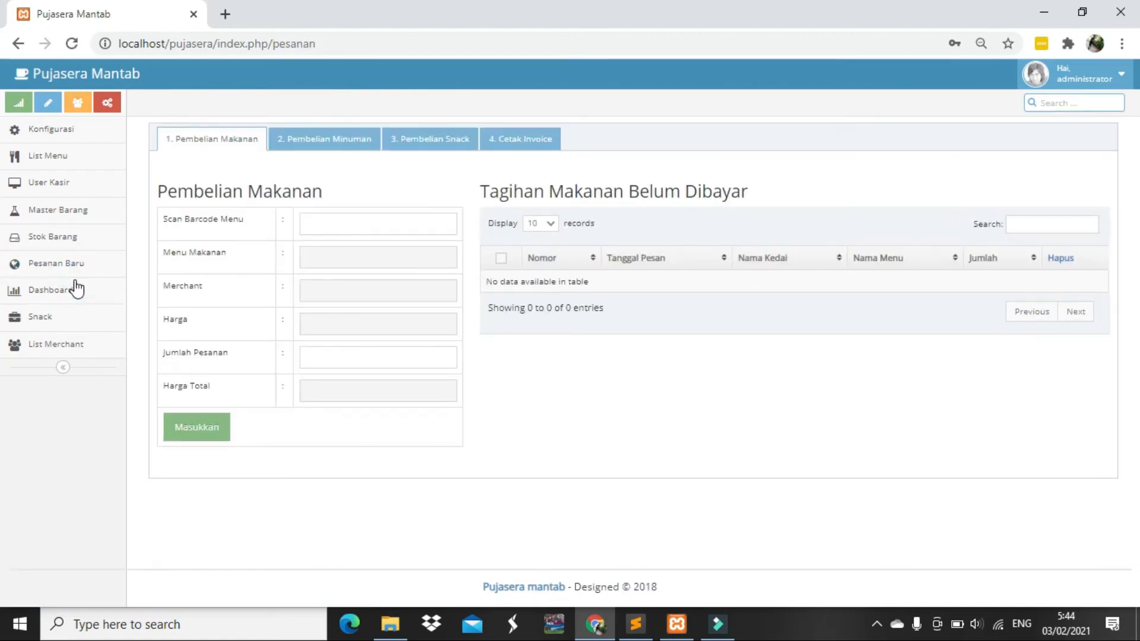
{"action": "left_click", "coordinate": [389, 229]}
{"action": "left_click_drag", "start_coordinate": [165, 218], "coordinate": [244, 227]}
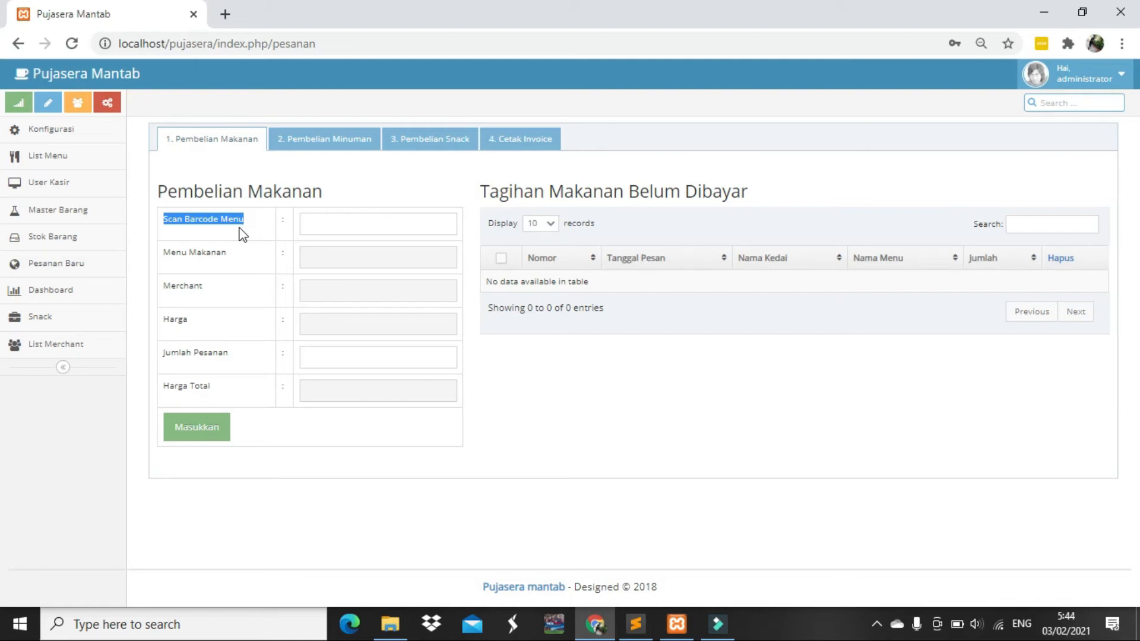
{"action": "left_click", "coordinate": [328, 226]}
{"action": "type", "text": "1"}
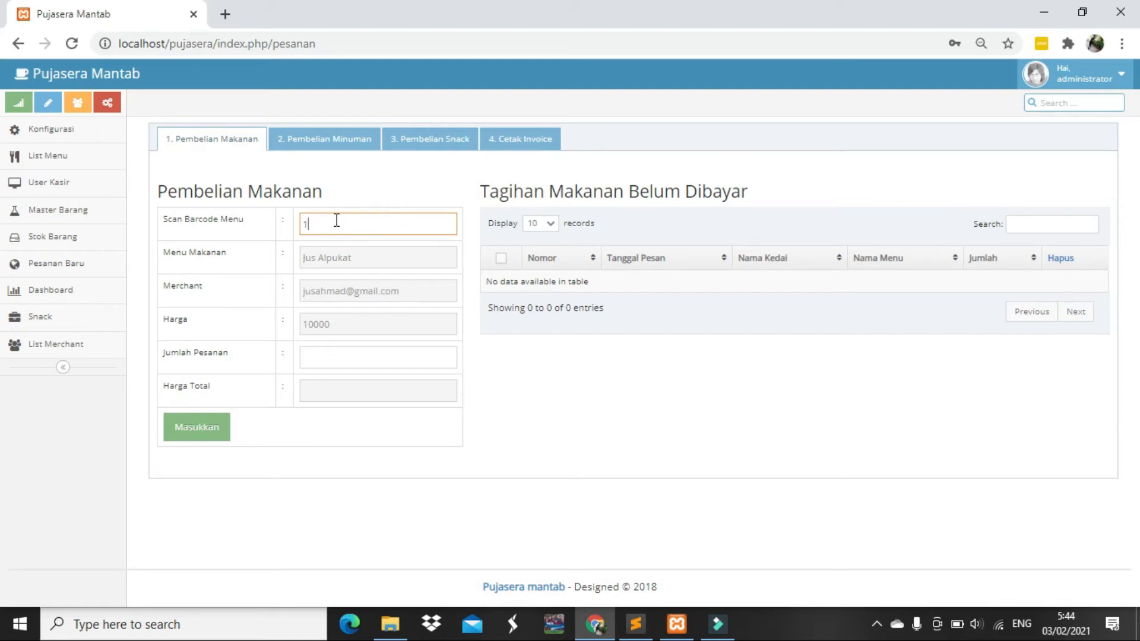
{"action": "key", "text": "BackSpace"}
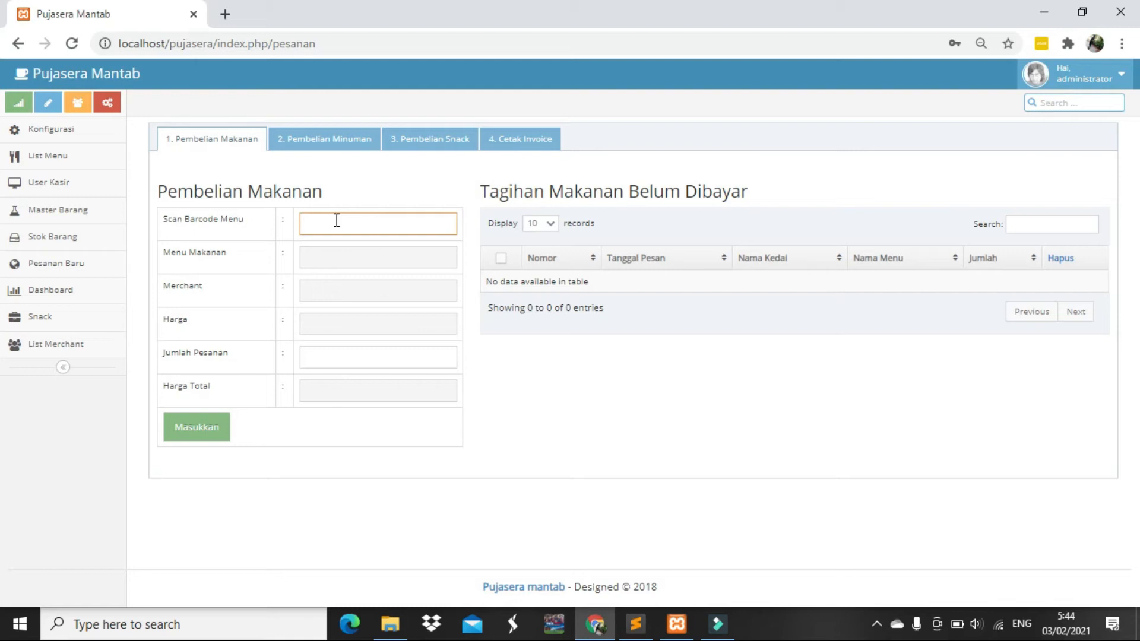
{"action": "type", "text": "1"}
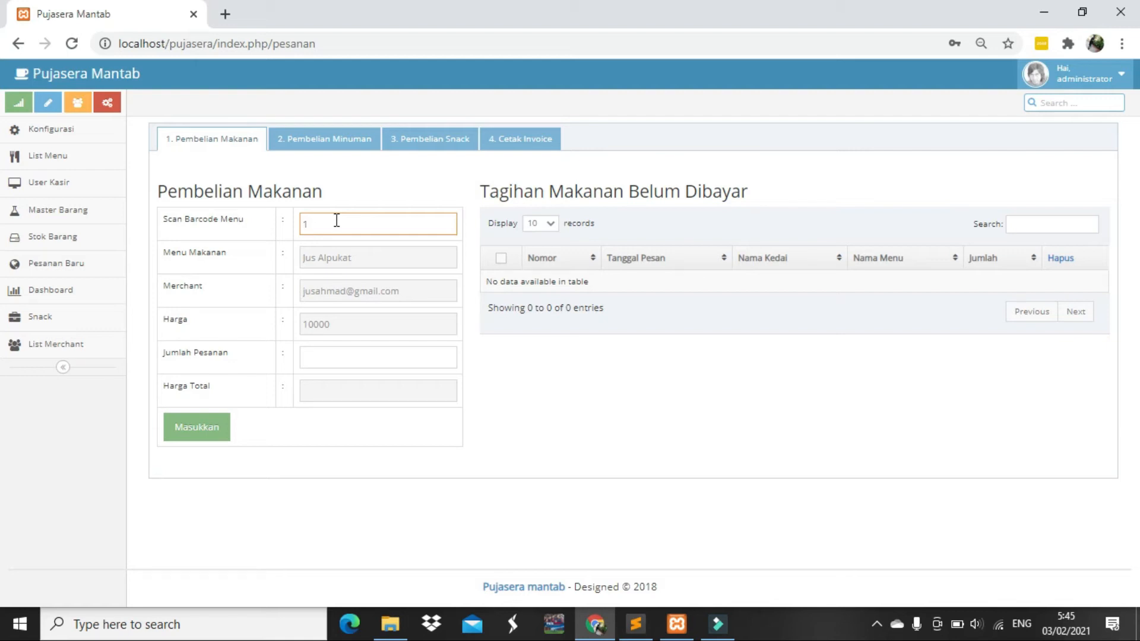
Add 10 Jus Alpukat to the unpaid food bill
{"action": "left_click", "coordinate": [362, 363]}
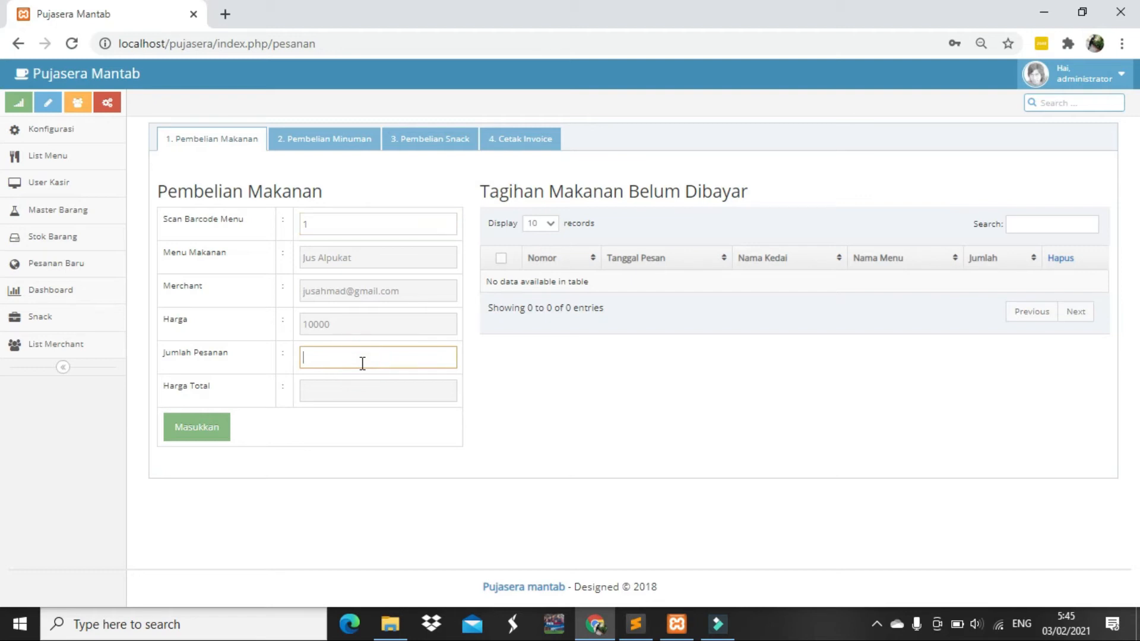
{"action": "type", "text": "10"}
{"action": "left_click", "coordinate": [214, 438]}
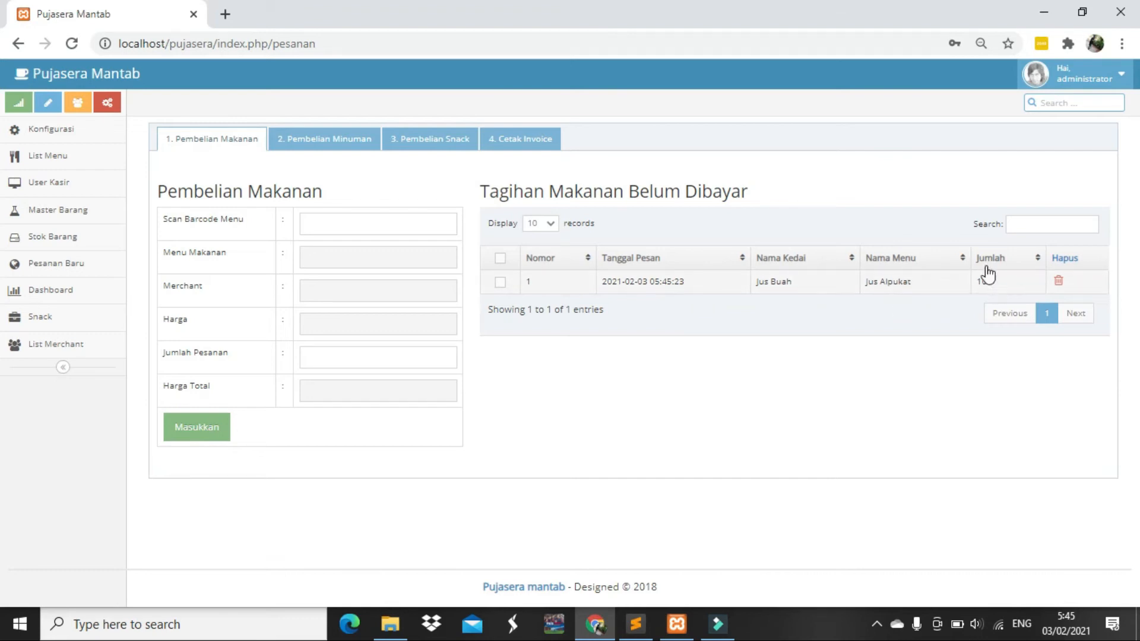
Add 10 Bakso Rusuk via barcode 2, then bring up the Pembelian Minuman tab
{"action": "left_click", "coordinate": [334, 219]}
{"action": "left_click", "coordinate": [334, 219]}
{"action": "type", "text": "2"}
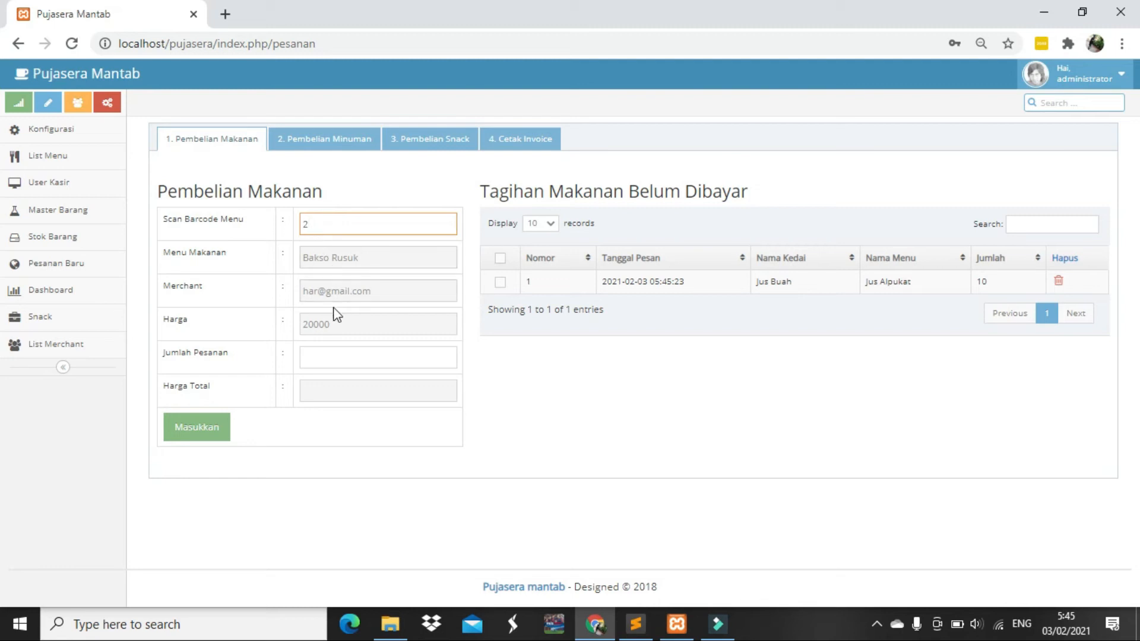
{"action": "left_click", "coordinate": [346, 364]}
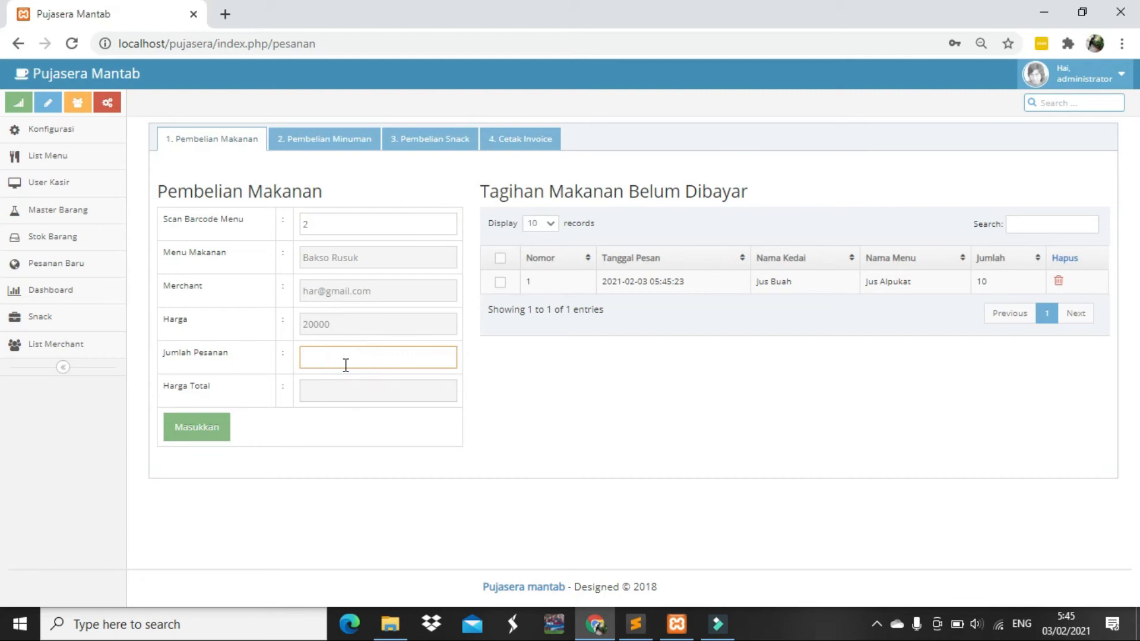
{"action": "type", "text": "10"}
{"action": "left_click", "coordinate": [199, 432]}
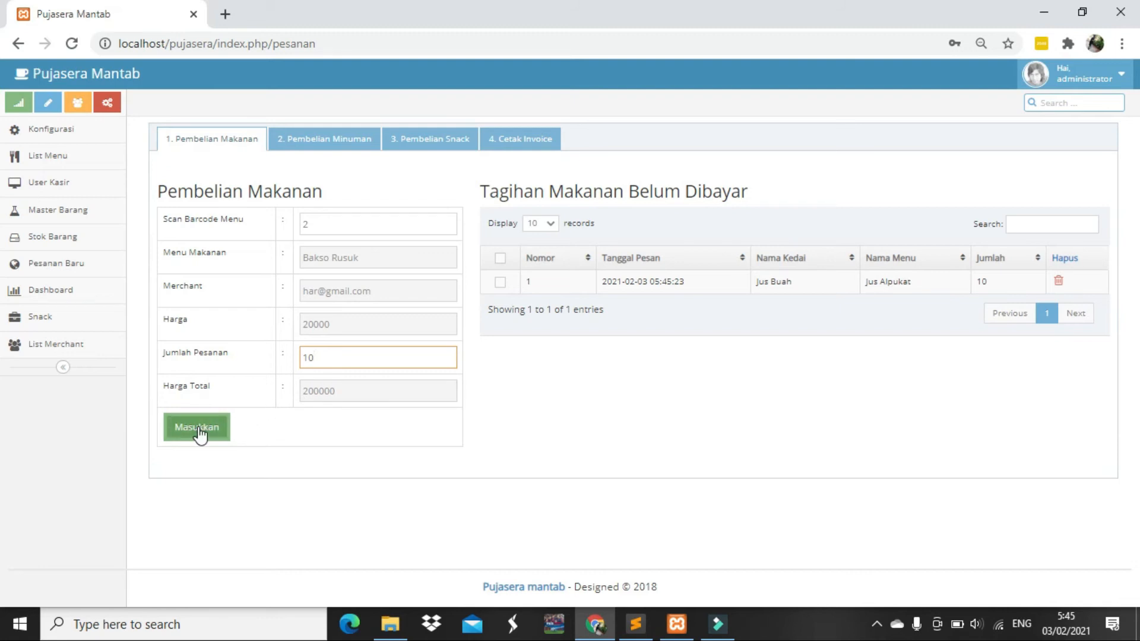
{"action": "left_click", "coordinate": [199, 430]}
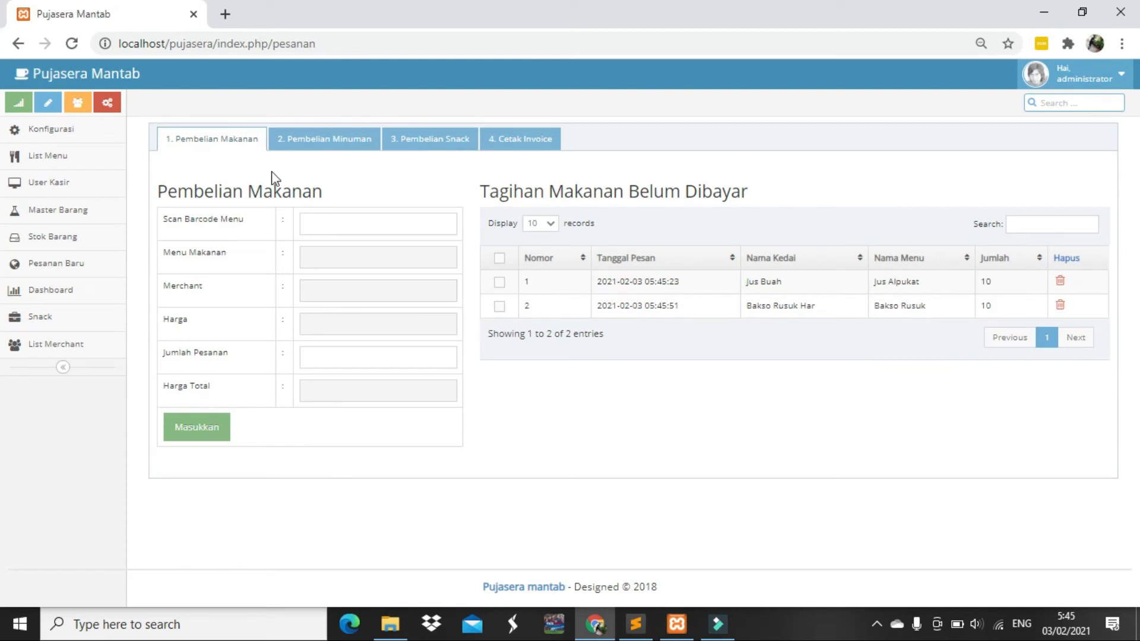
{"action": "left_click", "coordinate": [332, 147]}
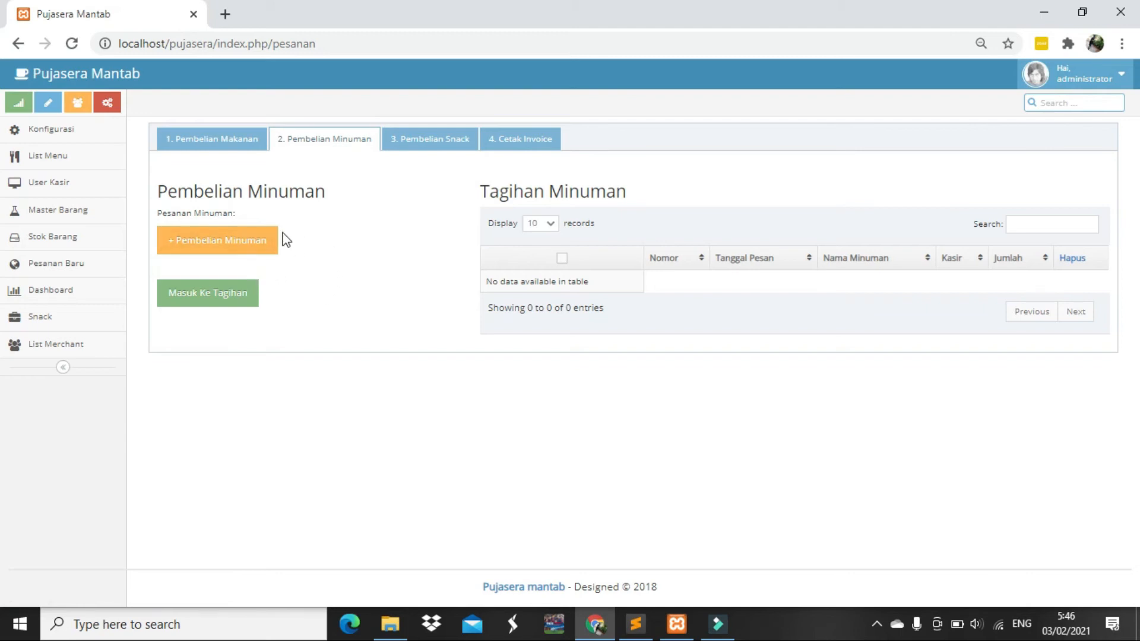
Add 10 Teh Kotak with the note 'tidak dingin' to the drinks bill
{"action": "left_click", "coordinate": [239, 241]}
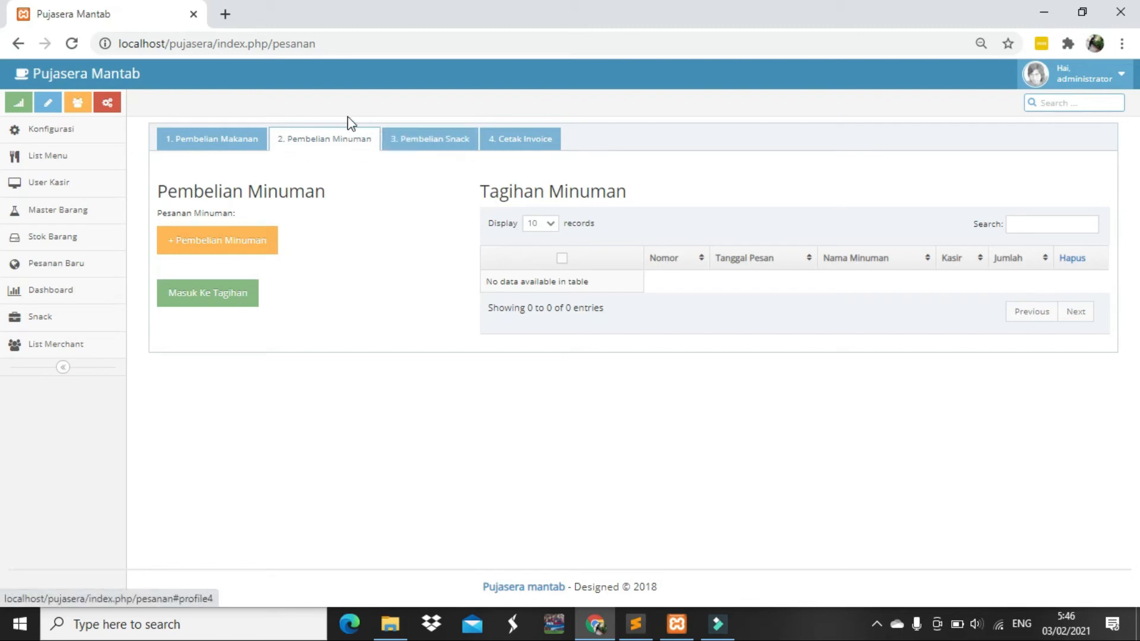
{"action": "left_click", "coordinate": [265, 257]}
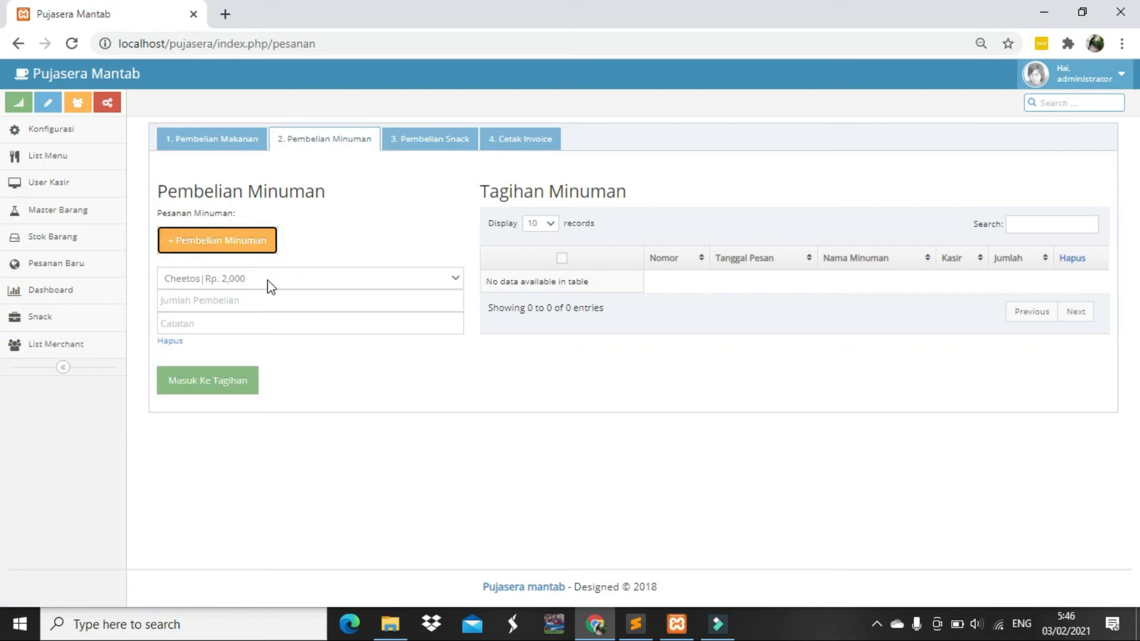
{"action": "left_click", "coordinate": [267, 280]}
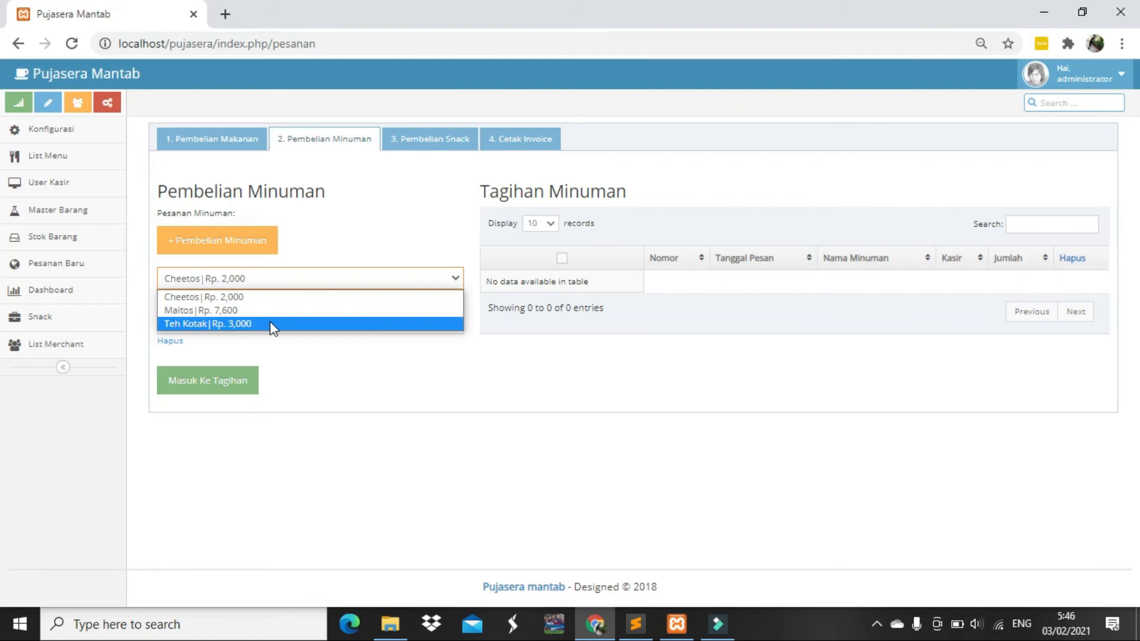
{"action": "left_click", "coordinate": [270, 325]}
{"action": "left_click", "coordinate": [270, 304]}
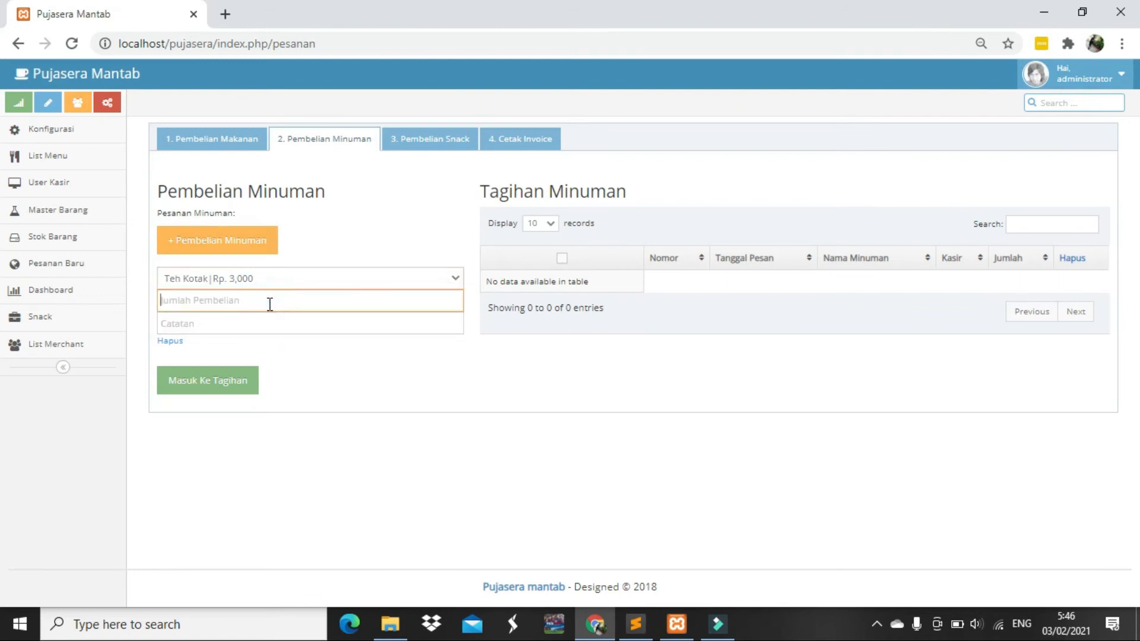
{"action": "type", "text": "10"}
{"action": "left_click", "coordinate": [253, 322]}
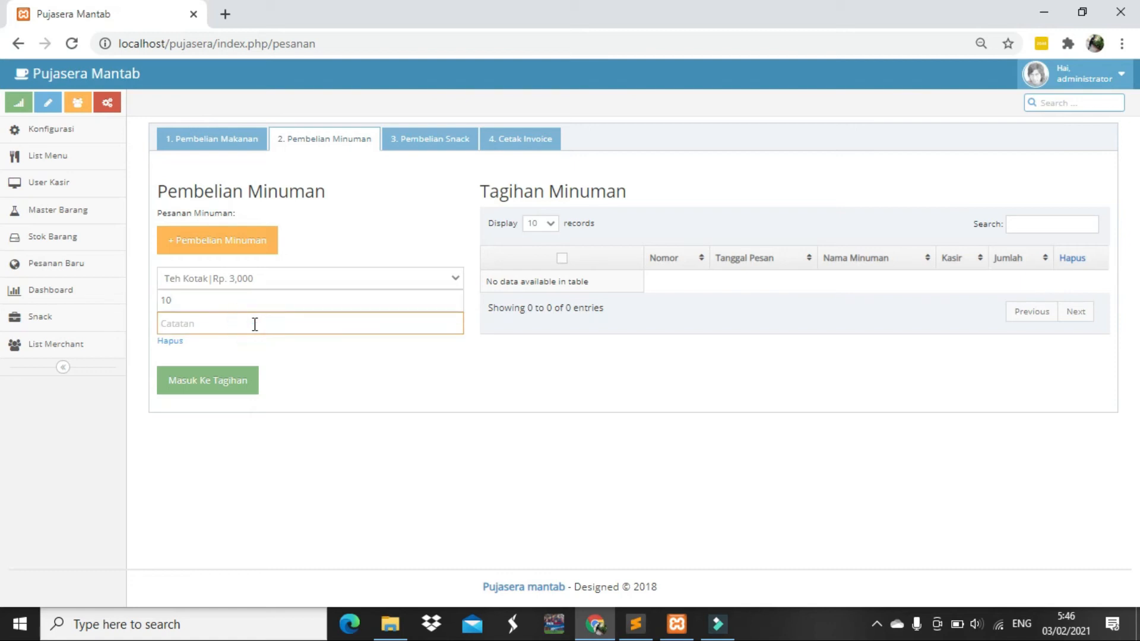
{"action": "type", "text": "tidak"}
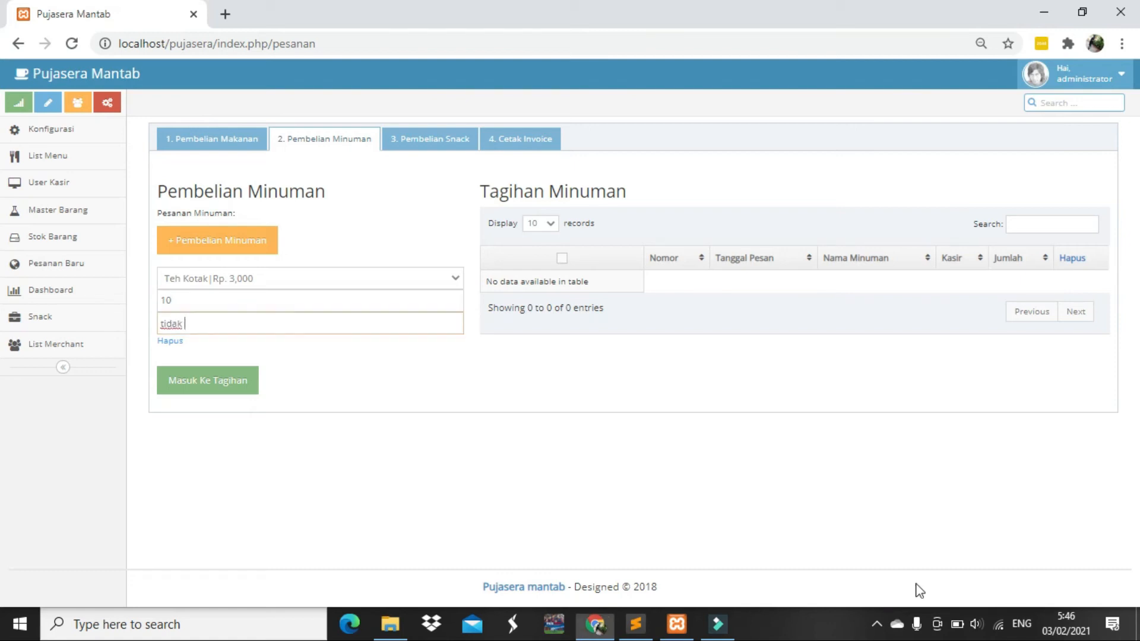
{"action": "type", "text": " dingin"}
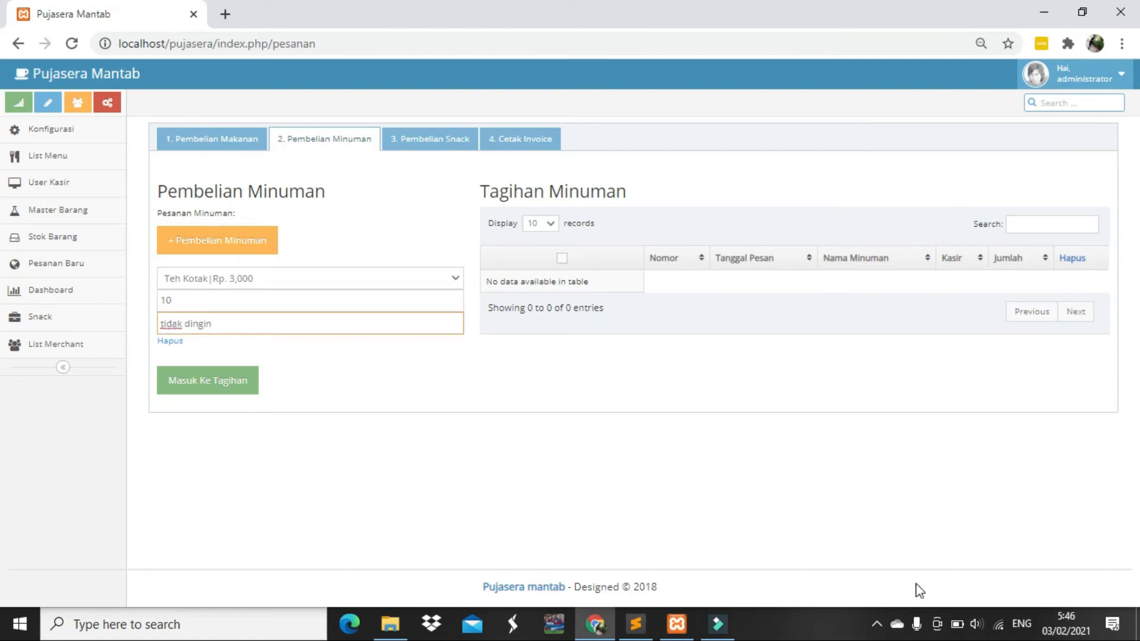
{"action": "left_click", "coordinate": [198, 392]}
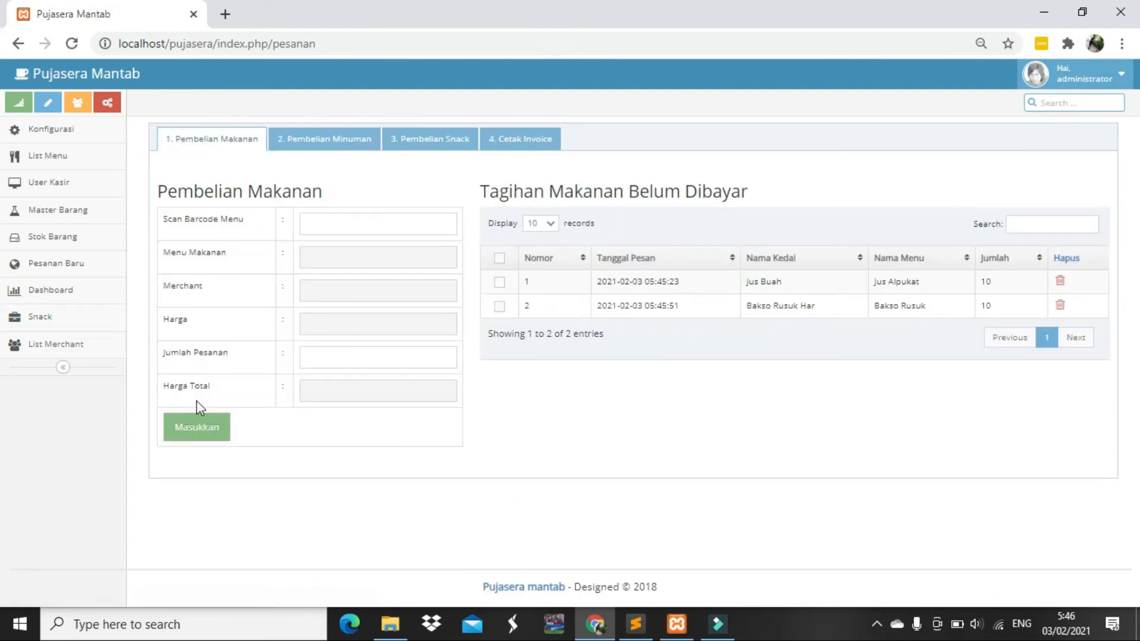
Check the Teh Kotak quantity of 10 in the drinks bill, then open Pembelian Snack
{"action": "left_click", "coordinate": [357, 143]}
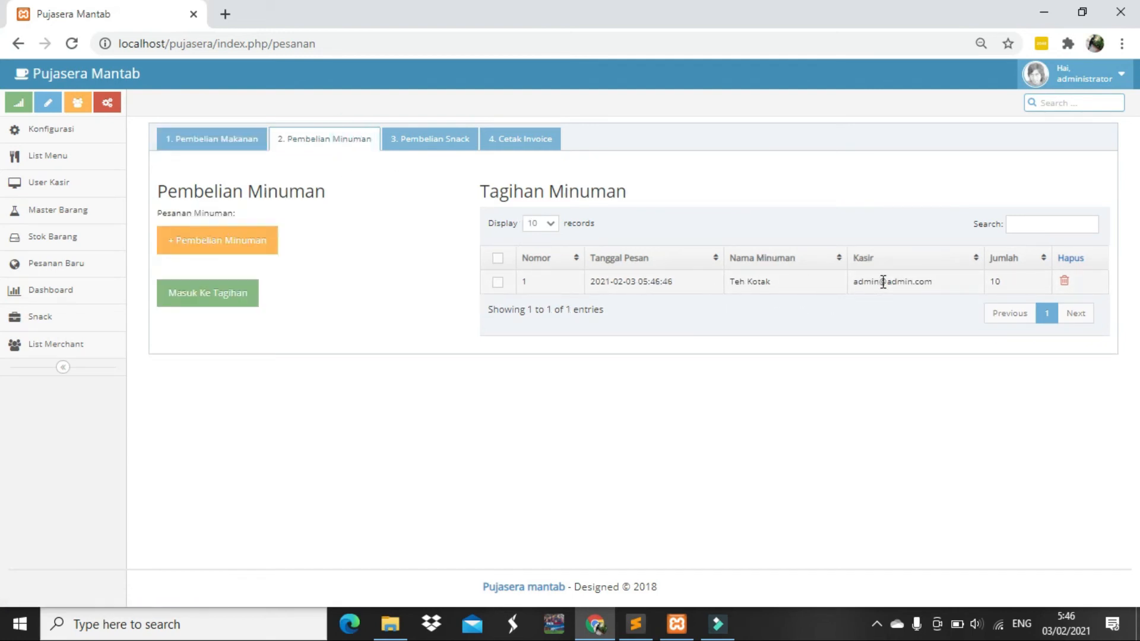
{"action": "left_click_drag", "start_coordinate": [947, 291], "coordinate": [862, 301]}
{"action": "left_click_drag", "start_coordinate": [1007, 282], "coordinate": [988, 284]}
{"action": "left_click", "coordinate": [425, 147]}
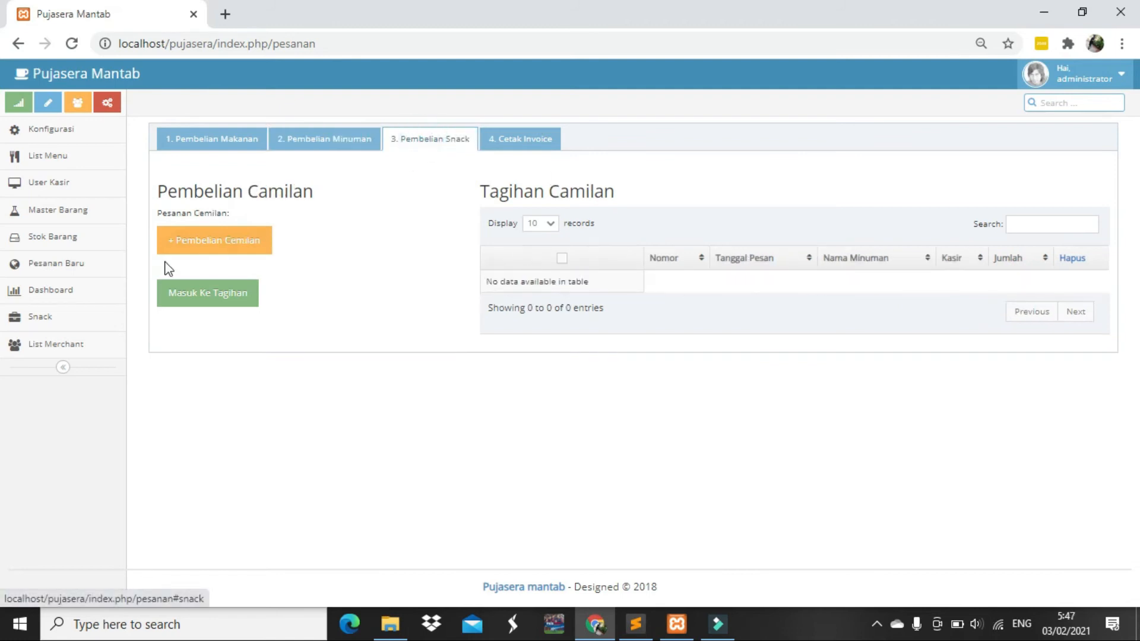
Add 10 Kacang to the snack bill, check the row, then return to Pembelian Makanan
{"action": "left_click", "coordinate": [195, 243]}
{"action": "left_click", "coordinate": [229, 279]}
{"action": "left_click", "coordinate": [231, 279]}
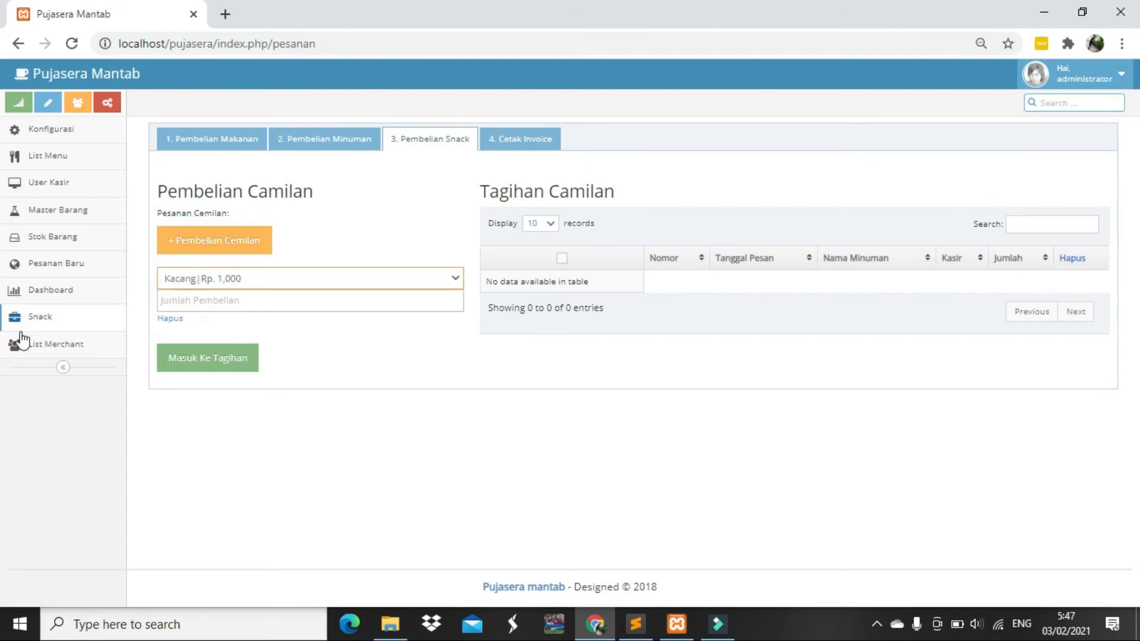
{"action": "left_click", "coordinate": [316, 308]}
{"action": "type", "text": "10"}
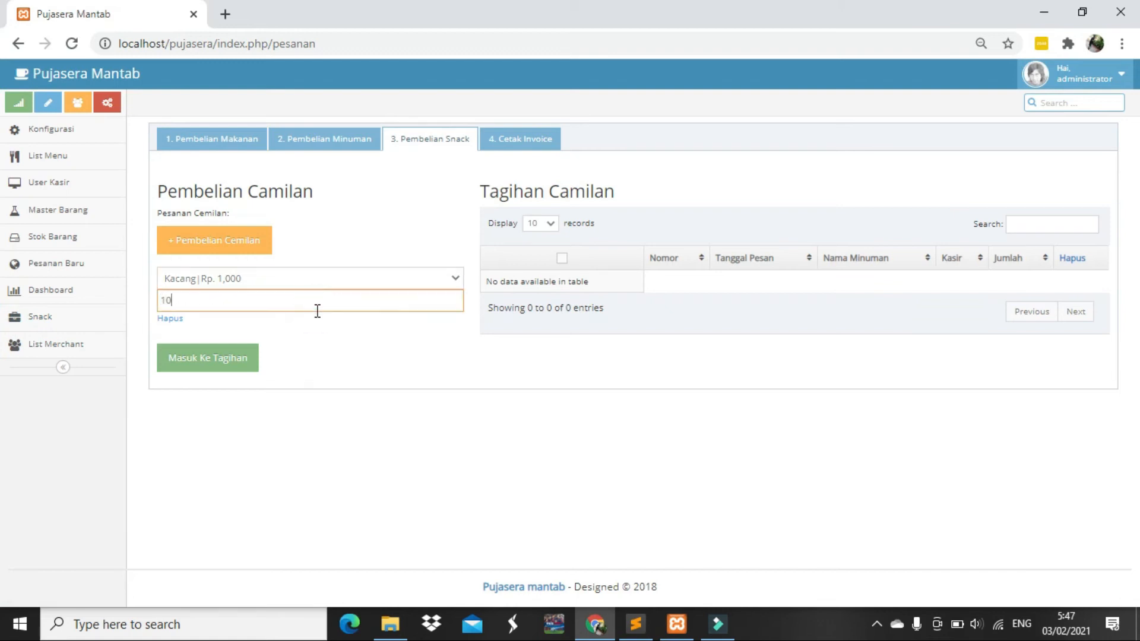
{"action": "left_click", "coordinate": [230, 358]}
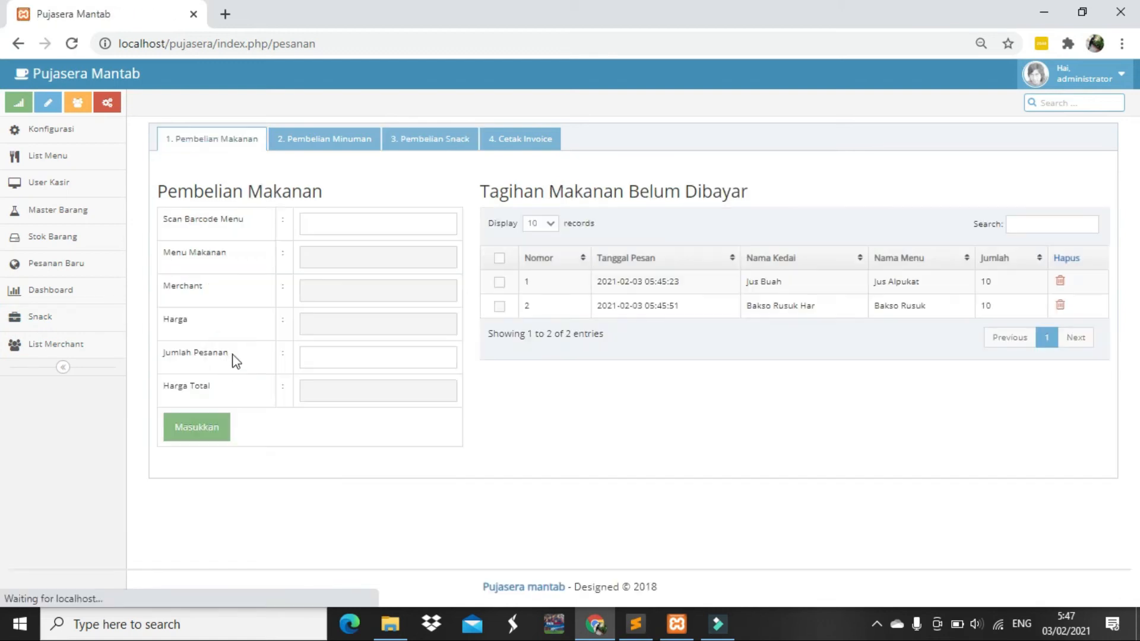
{"action": "left_click", "coordinate": [394, 141]}
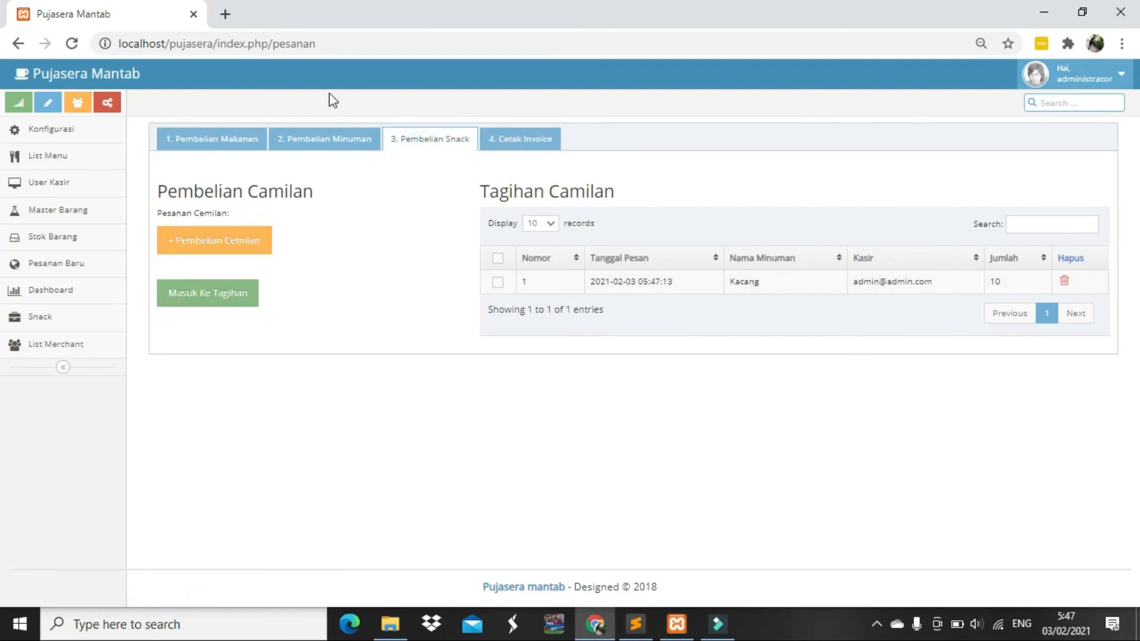
{"action": "left_click", "coordinate": [192, 144]}
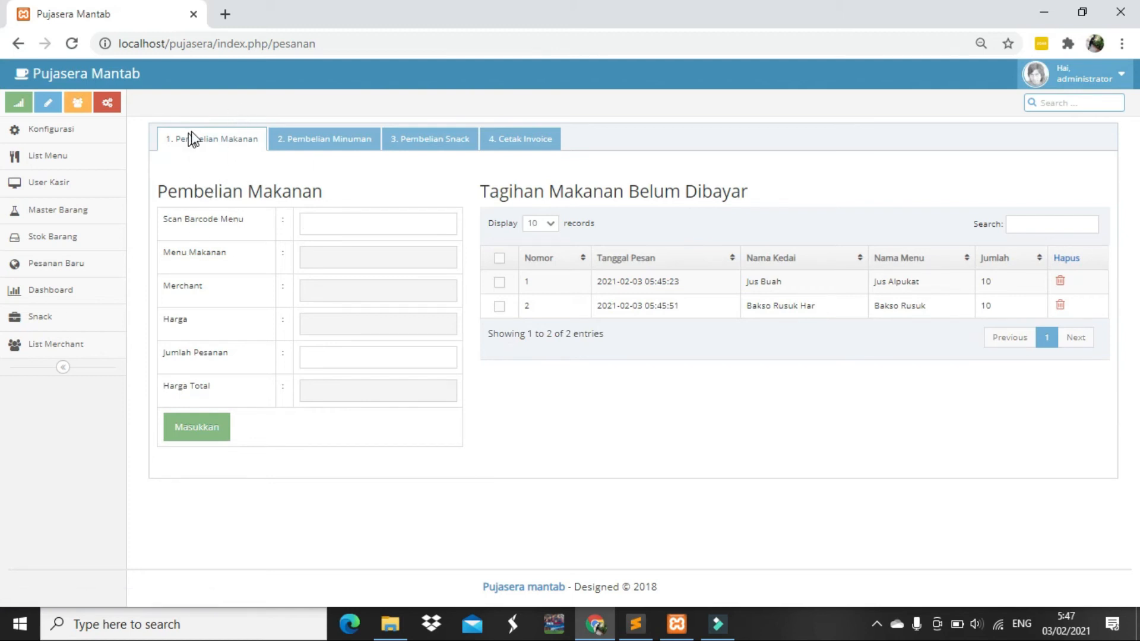
Review the drink, snack and food bills, then open Cetak Invoice listing all four items
{"action": "left_click", "coordinate": [332, 141]}
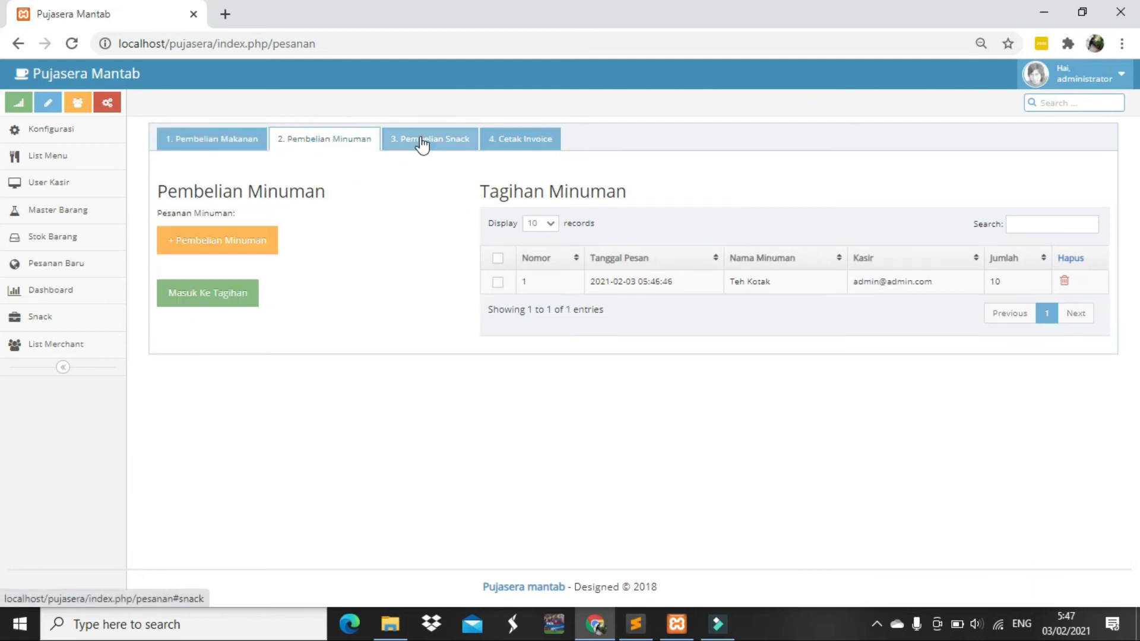
{"action": "left_click", "coordinate": [428, 141]}
{"action": "left_click", "coordinate": [355, 150]}
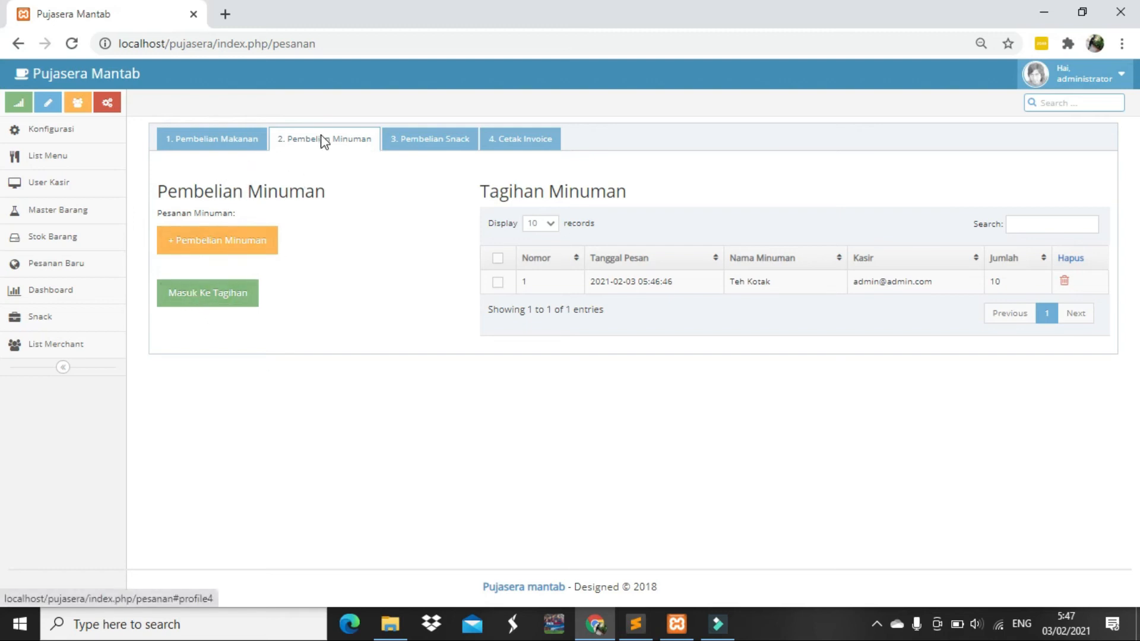
{"action": "left_click", "coordinate": [396, 143]}
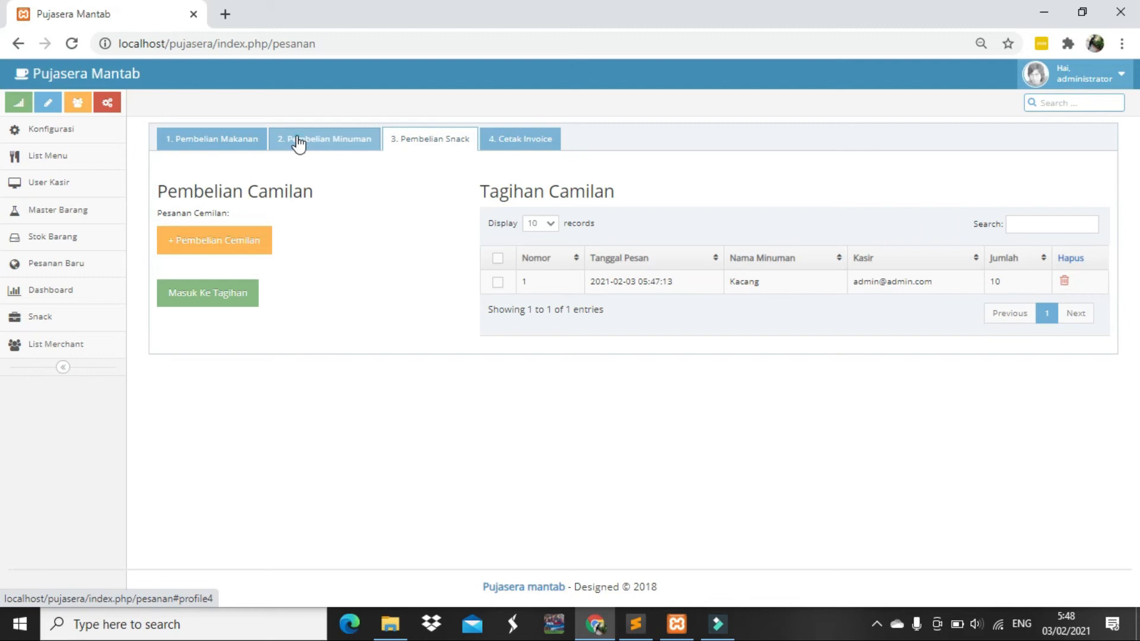
{"action": "left_click", "coordinate": [298, 142]}
{"action": "left_click", "coordinate": [405, 142]}
{"action": "left_click", "coordinate": [345, 141]}
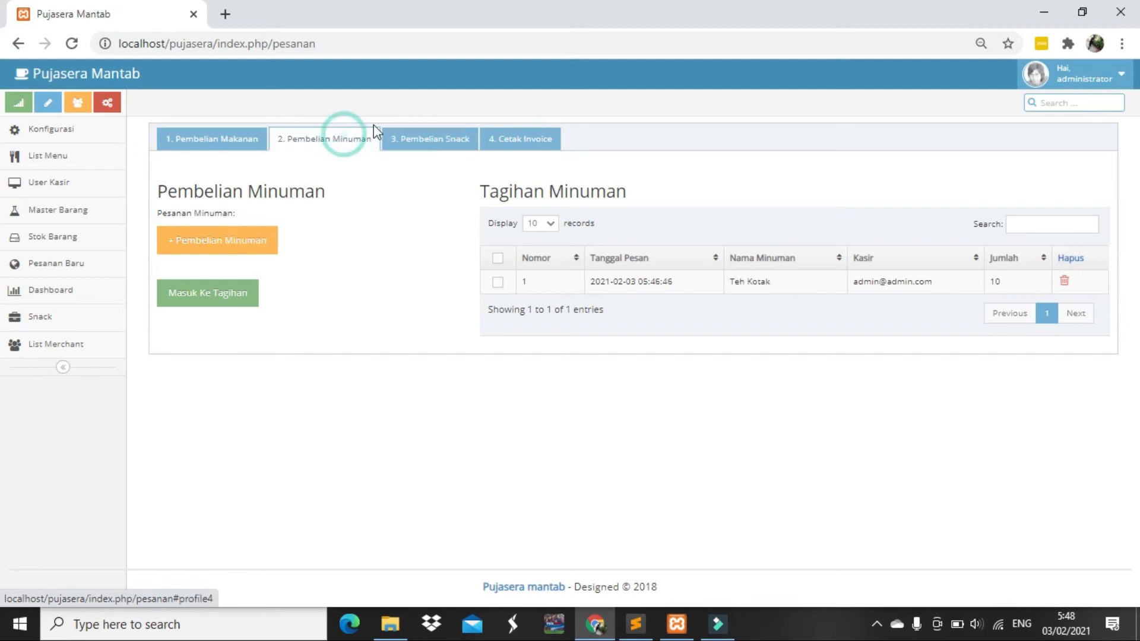
{"action": "left_click", "coordinate": [430, 141]}
{"action": "left_click", "coordinate": [202, 141]}
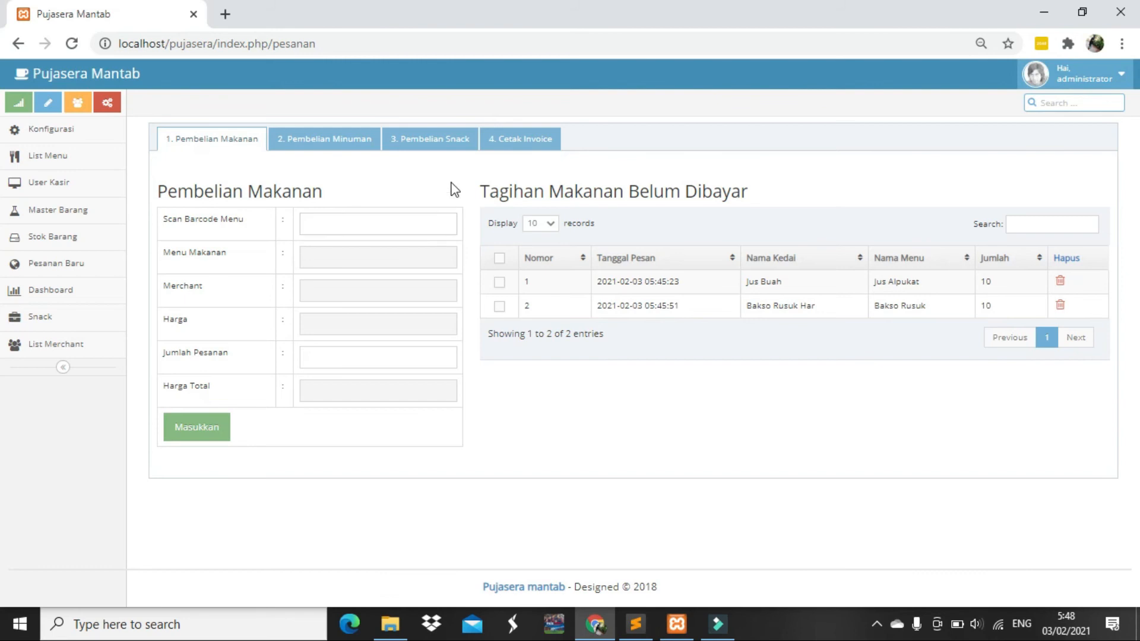
{"action": "left_click", "coordinate": [536, 145]}
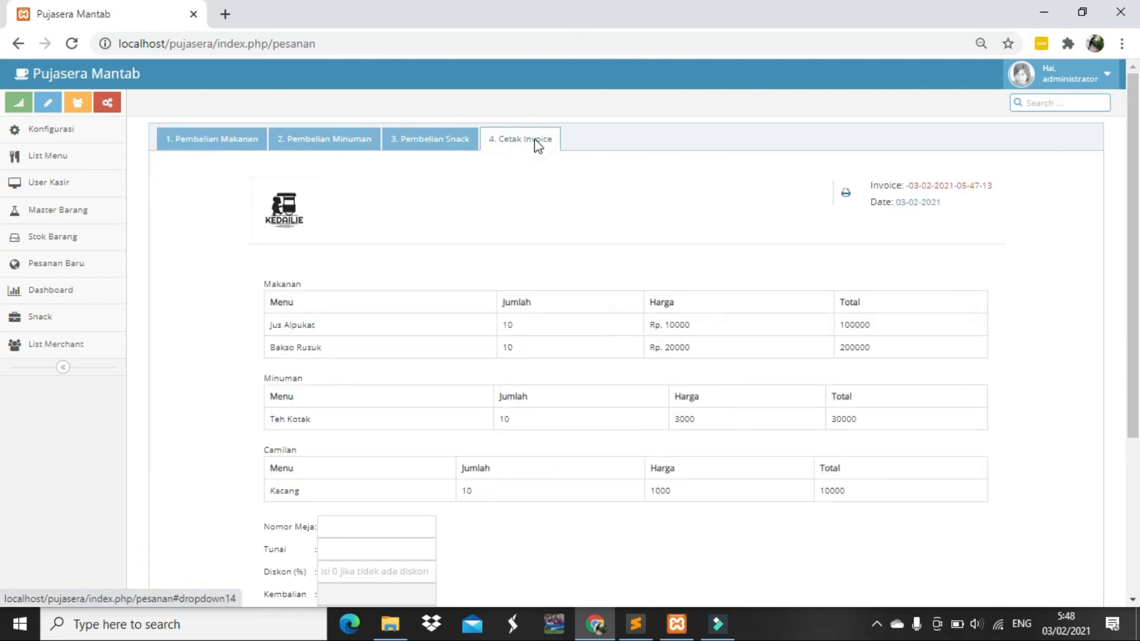
Enter table number 10, a first cash amount and 0% discount on the invoice
{"action": "scroll", "coordinate": [544, 163], "scroll_direction": "down", "scroll_amount": 2}
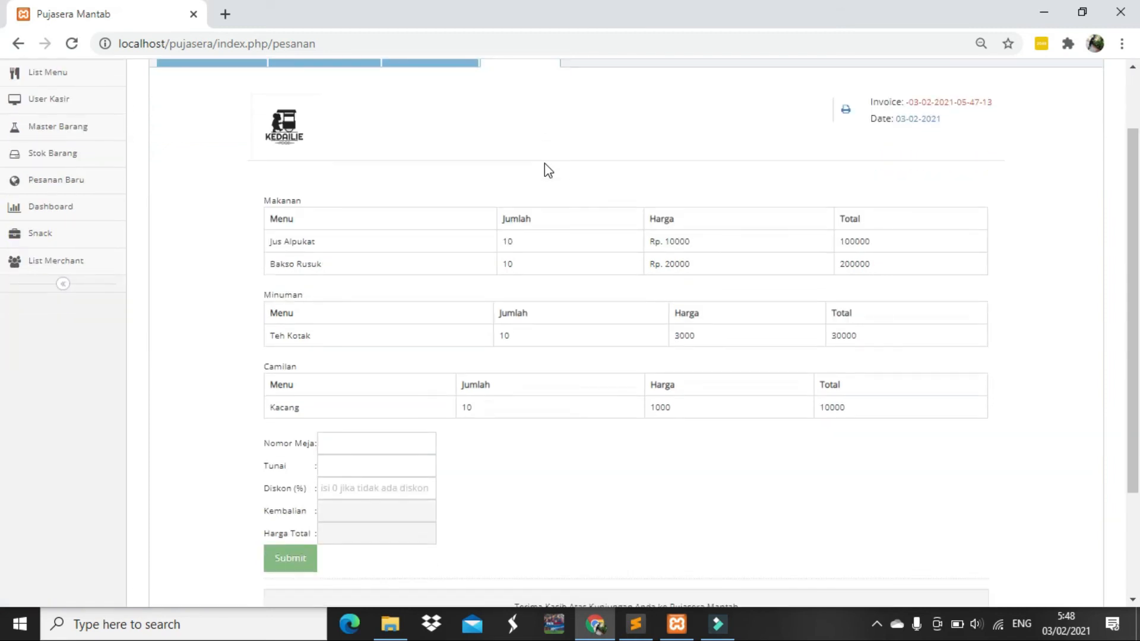
{"action": "scroll", "coordinate": [545, 164], "scroll_direction": "down", "scroll_amount": 2}
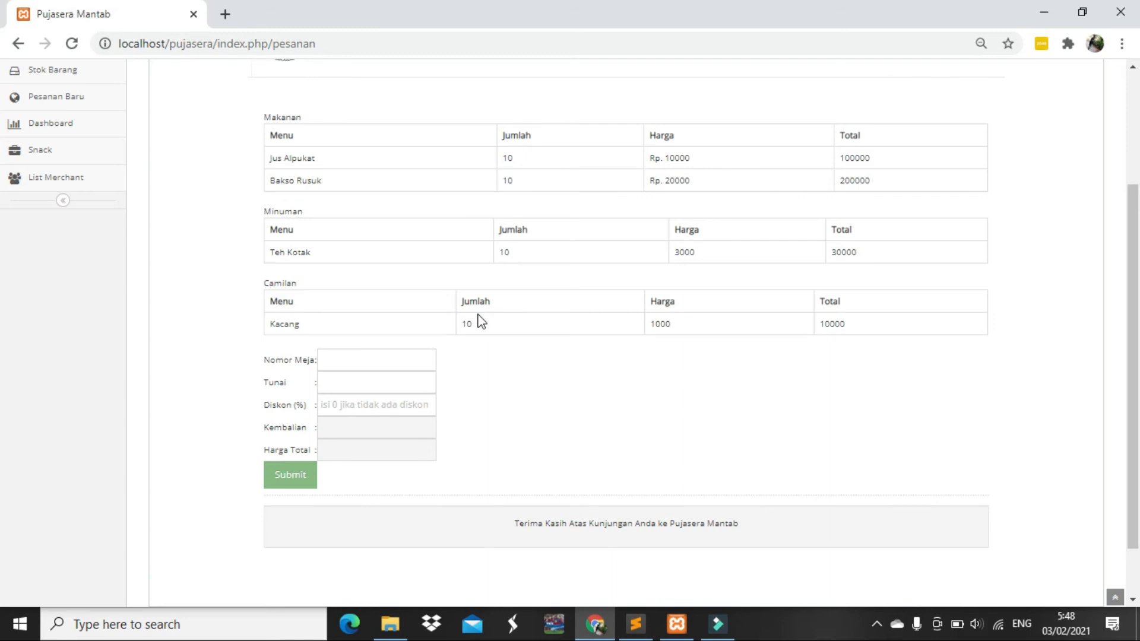
{"action": "scroll", "coordinate": [477, 321], "scroll_direction": "up", "scroll_amount": 2}
{"action": "left_click", "coordinate": [394, 451]}
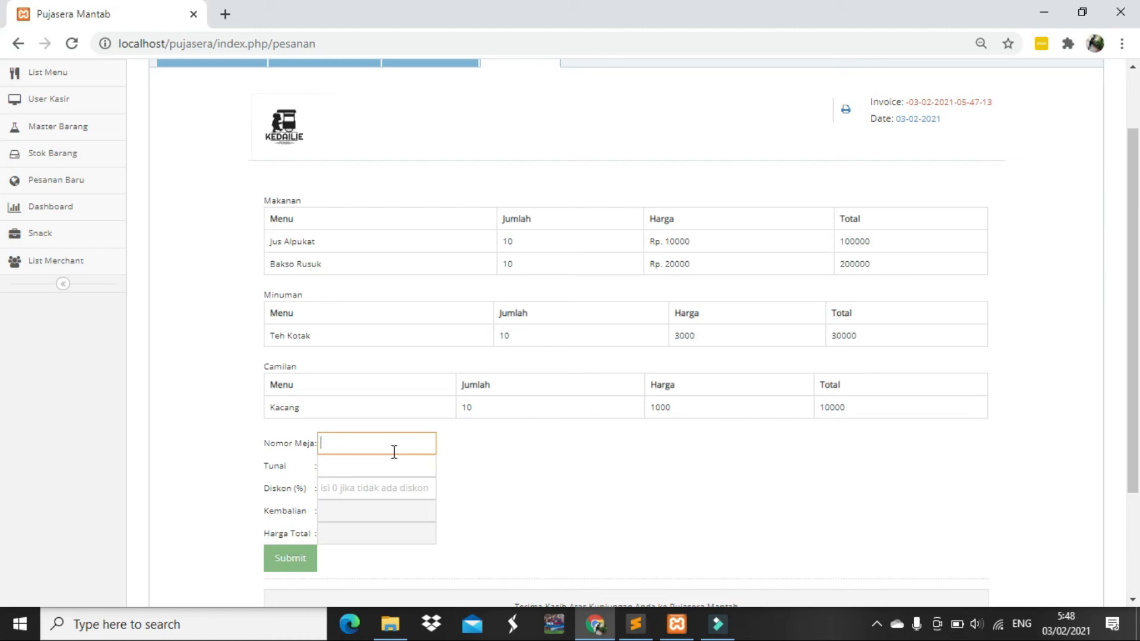
{"action": "key", "text": "Tab"}
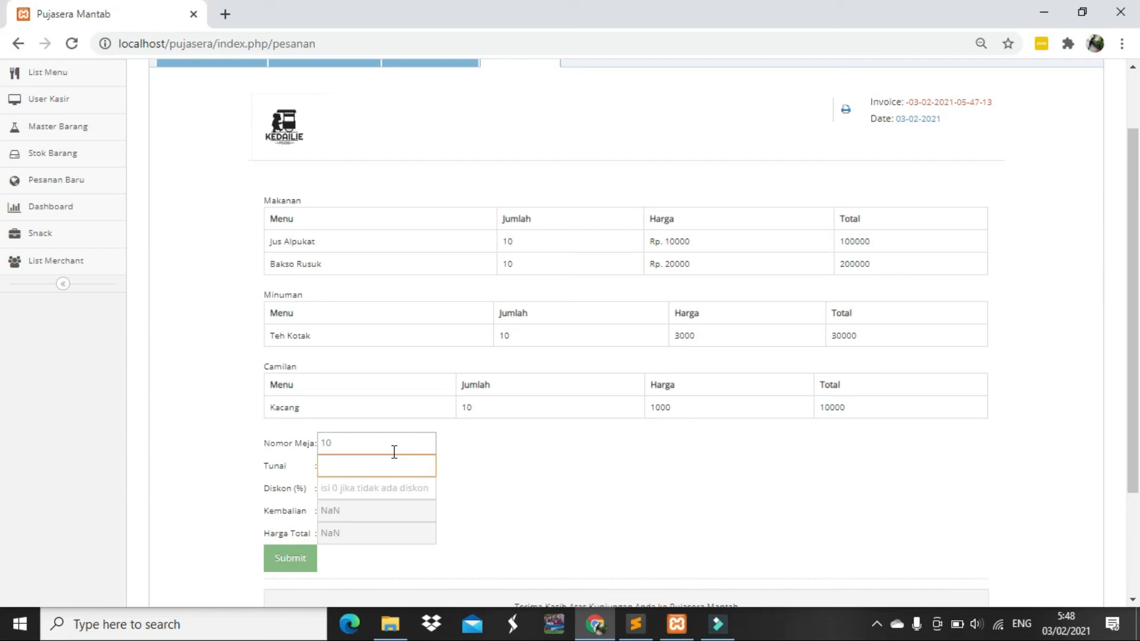
{"action": "type", "text": "30000"}
{"action": "key", "text": "Tab"}
{"action": "type", "text": "0"}
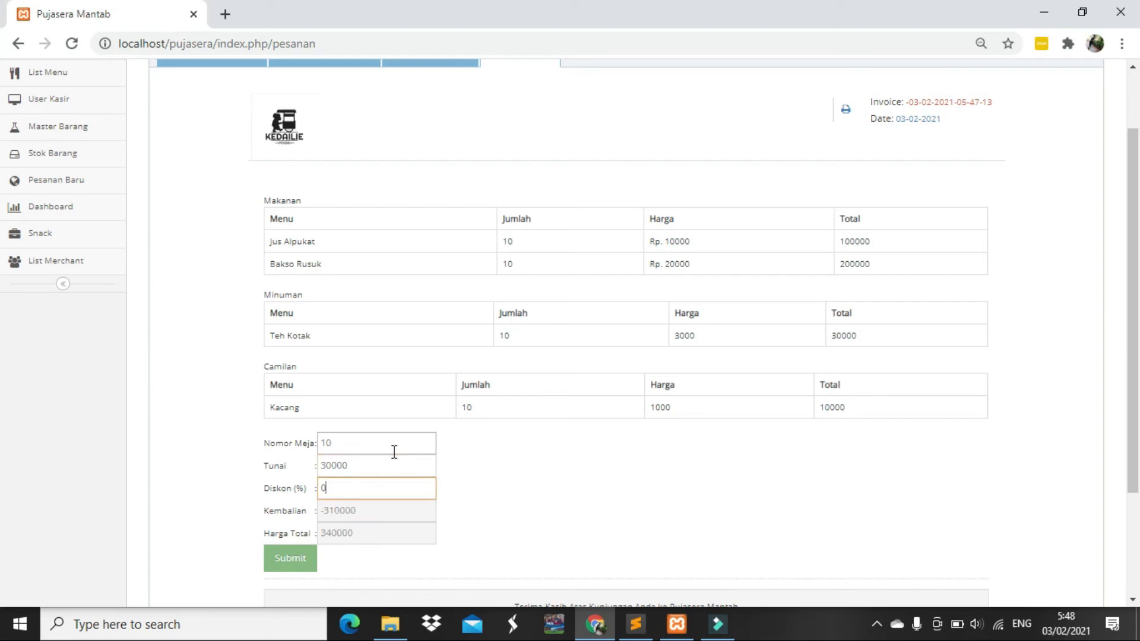
{"action": "left_click", "coordinate": [386, 465]}
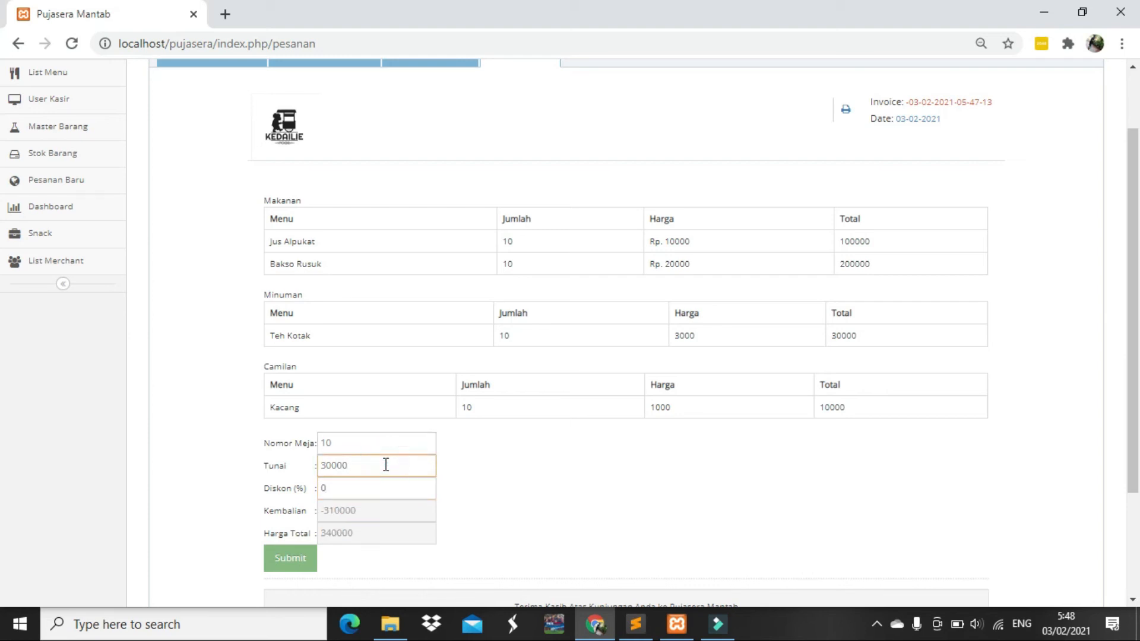
{"action": "type", "text": "0"}
Highlight the 100000 and 200000 food totals and the 30000 drink total to check the bill
{"action": "left_click_drag", "start_coordinate": [877, 239], "coordinate": [838, 251]}
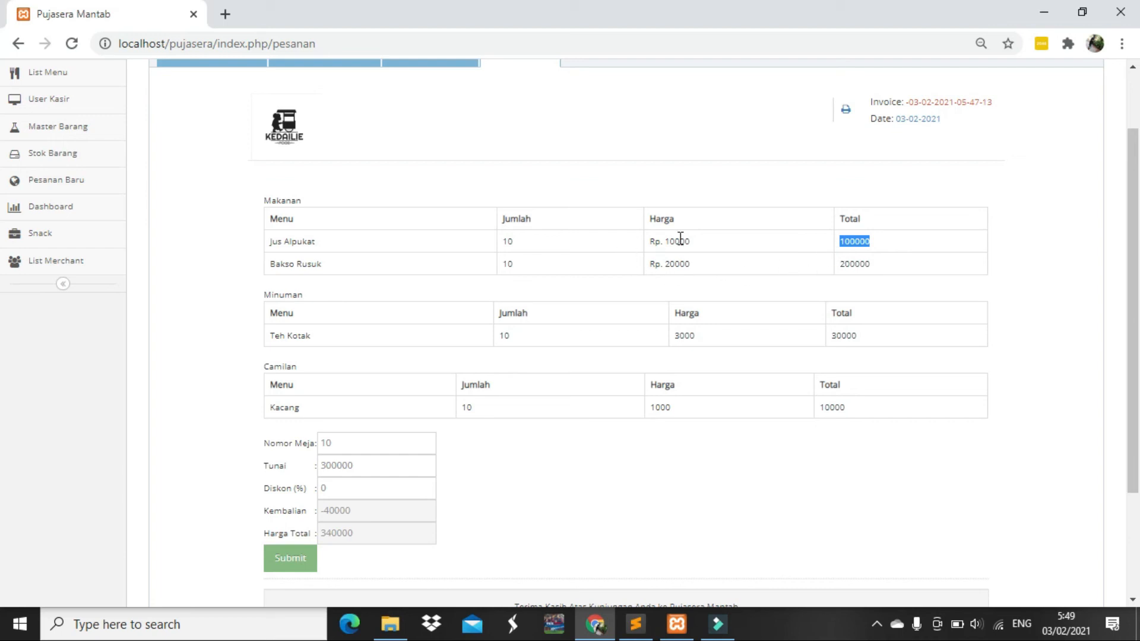
{"action": "left_click", "coordinate": [883, 263]}
{"action": "left_click_drag", "start_coordinate": [883, 263], "coordinate": [837, 271]}
{"action": "left_click", "coordinate": [865, 336]}
{"action": "left_click_drag", "start_coordinate": [864, 336], "coordinate": [841, 340]}
Correct the cash to 350000 with 0% discount, giving 10000 change on the 340000 total
{"action": "left_click", "coordinate": [331, 465]}
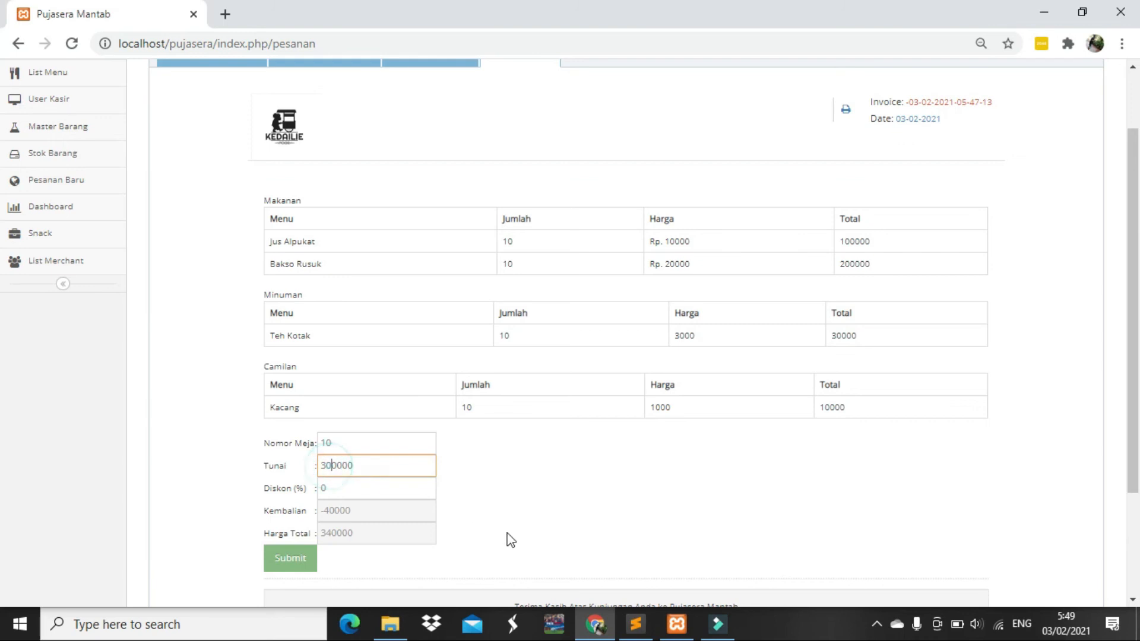
{"action": "key", "text": "BackSpace"}
{"action": "key", "text": "BackSpace"}
{"action": "key", "text": "BackSpace"}
{"action": "key", "text": "BackSpace"}
{"action": "key", "text": "BackSpace"}
{"action": "key", "text": "BackSpace"}
{"action": "type", "text": "350000"}
{"action": "key", "text": "Tab"}
{"action": "key", "text": "BackSpace"}
{"action": "type", "text": "0"}
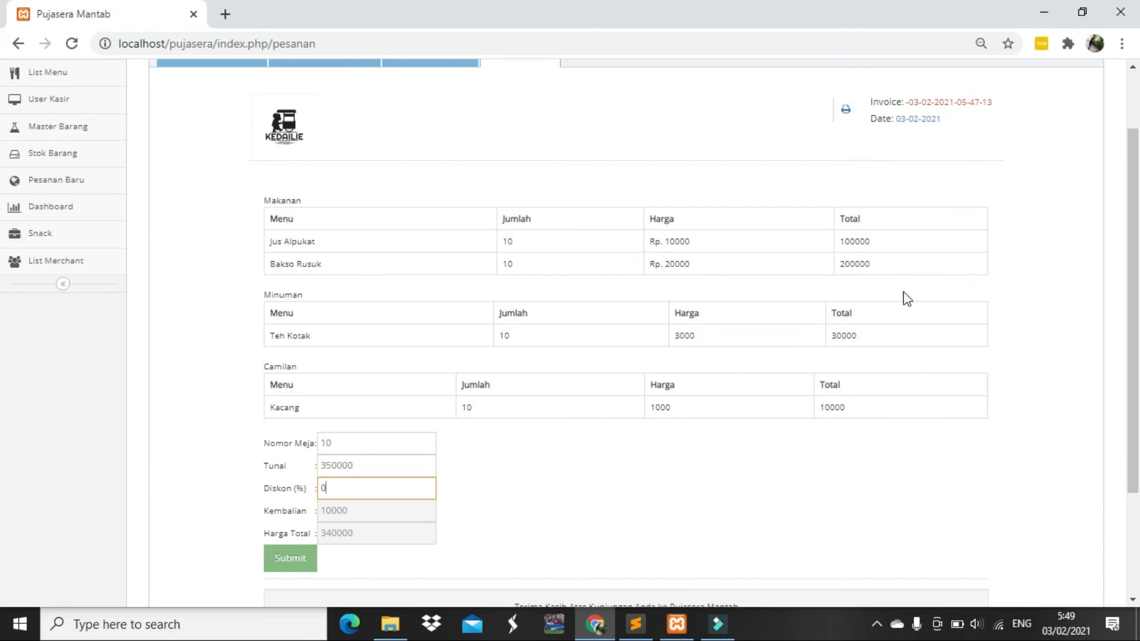
{"action": "scroll", "coordinate": [903, 294], "scroll_direction": "down", "scroll_amount": 3}
{"action": "scroll", "coordinate": [896, 273], "scroll_direction": "up", "scroll_amount": 3}
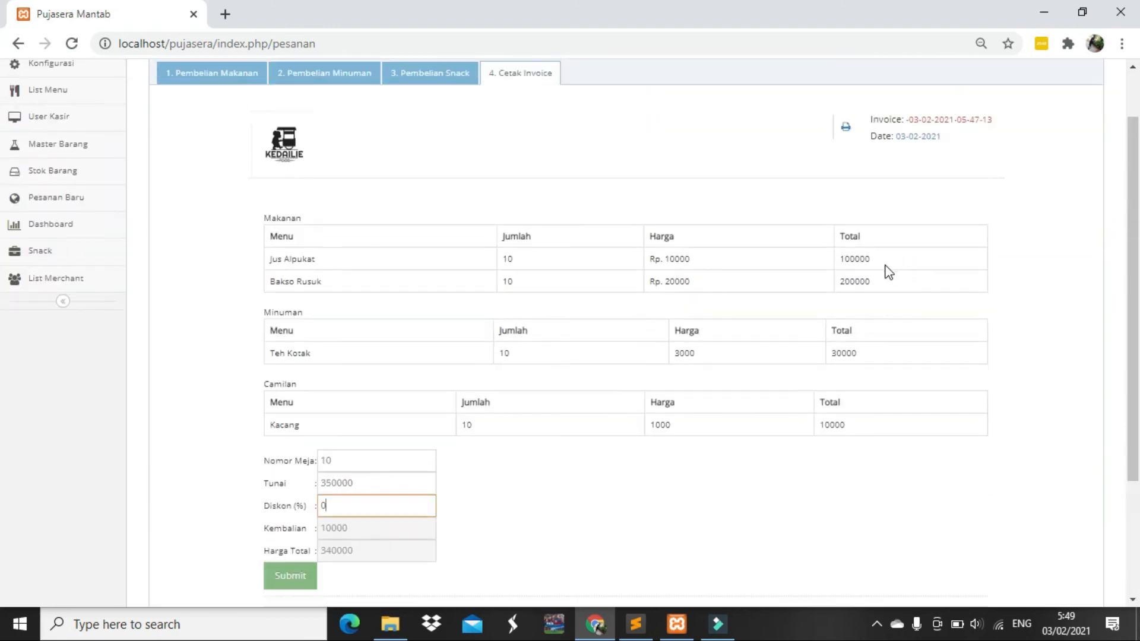
{"action": "scroll", "coordinate": [831, 267], "scroll_direction": "down", "scroll_amount": 2}
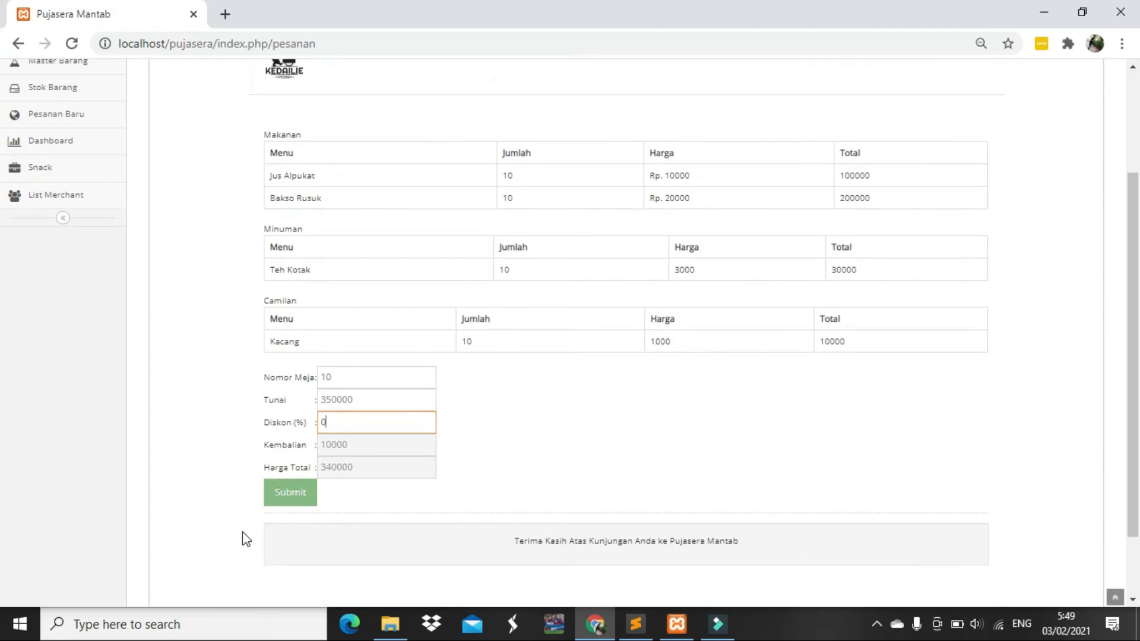
Submit the paid table-10 order, confirm the invoice is now blank, and return to Pembelian Makanan
{"action": "left_click", "coordinate": [291, 499]}
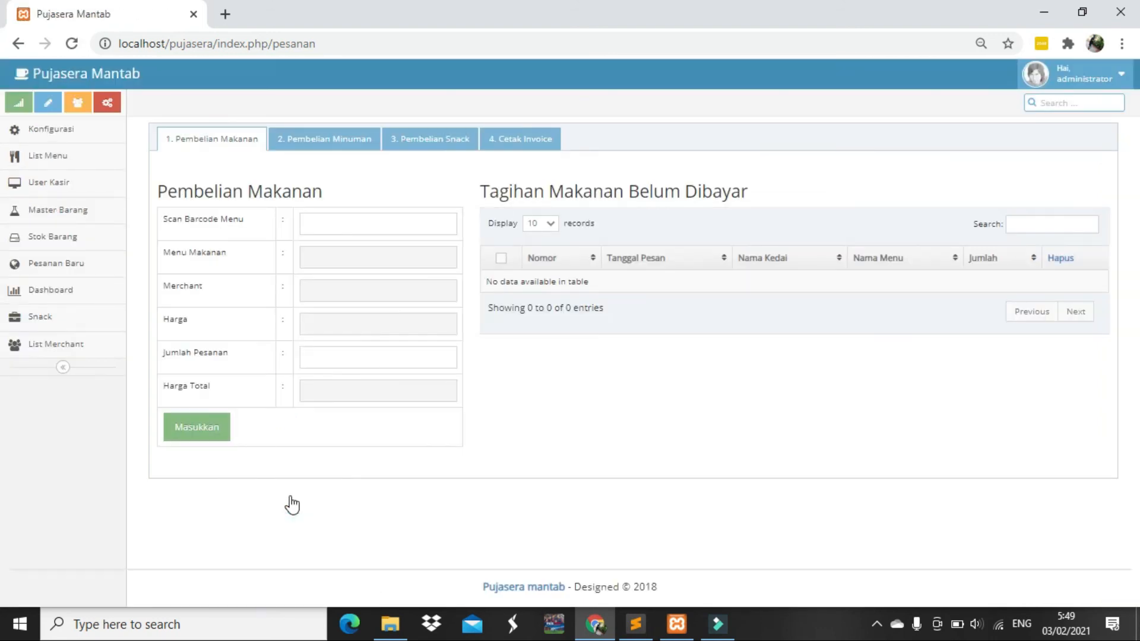
{"action": "left_click", "coordinate": [503, 140]}
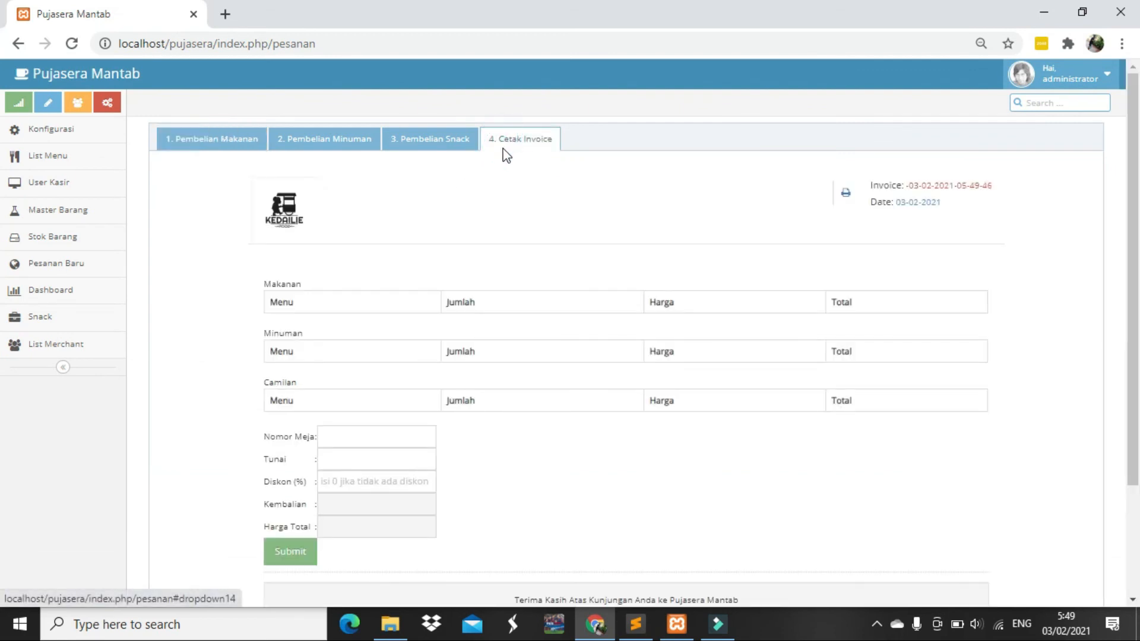
{"action": "scroll", "coordinate": [504, 198], "scroll_direction": "down", "scroll_amount": 2}
{"action": "scroll", "coordinate": [533, 167], "scroll_direction": "up", "scroll_amount": 2}
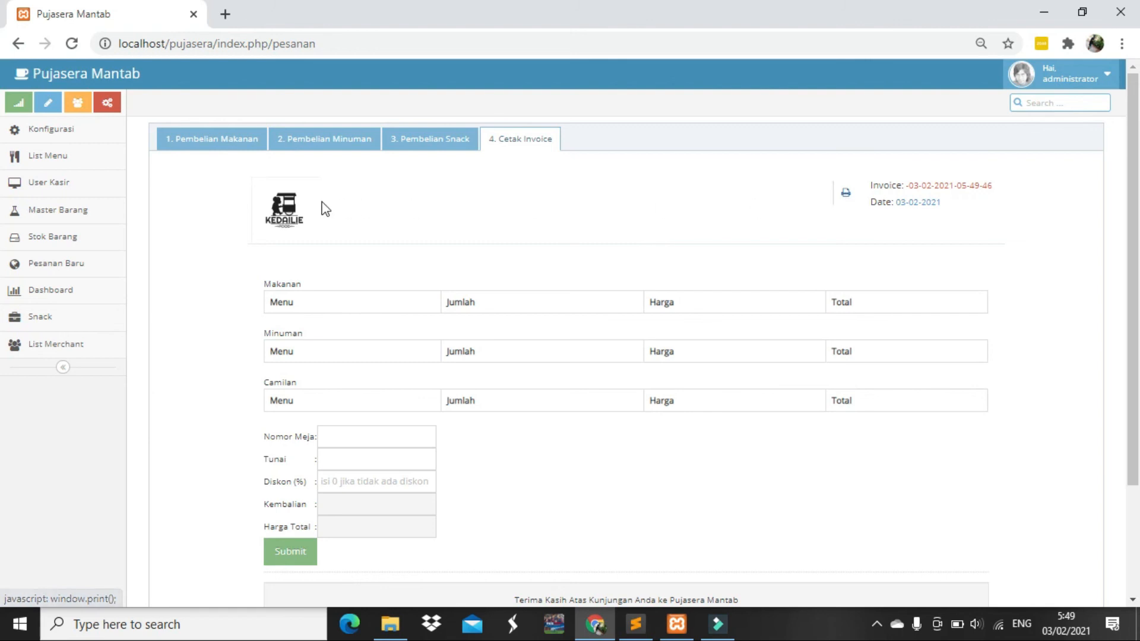
{"action": "left_click", "coordinate": [214, 142]}
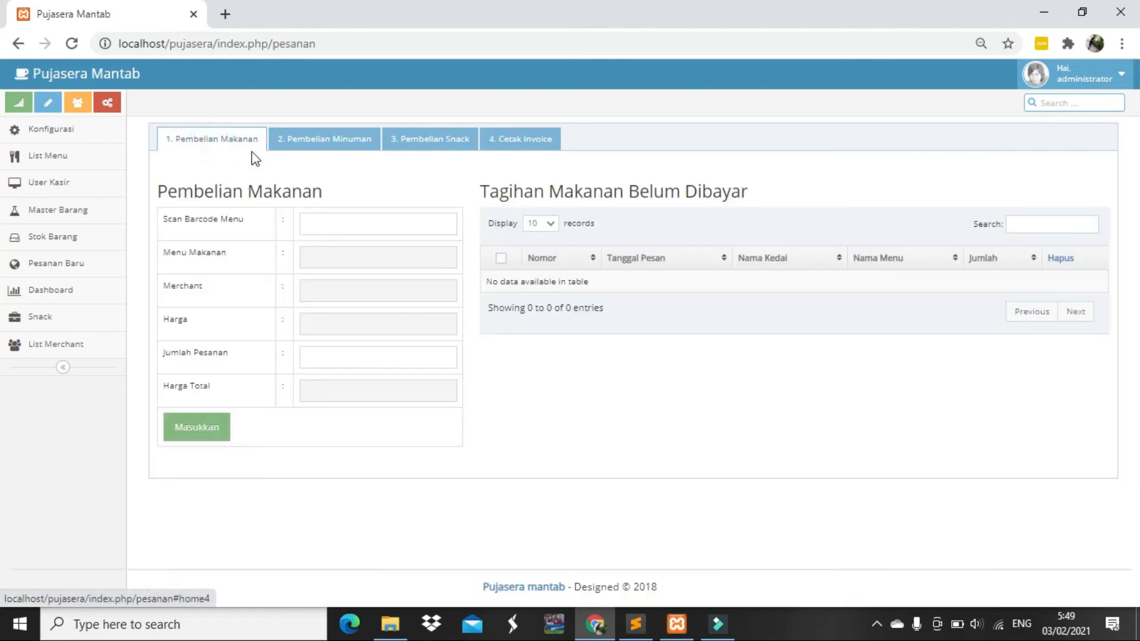
Add 15 Jus Alpukat (menu code 1) to the food bill and bring up its 150000 invoice
{"action": "left_click", "coordinate": [325, 224]}
{"action": "left_click", "coordinate": [324, 223]}
{"action": "type", "text": "1"}
{"action": "left_click", "coordinate": [322, 359]}
{"action": "type", "text": "10"}
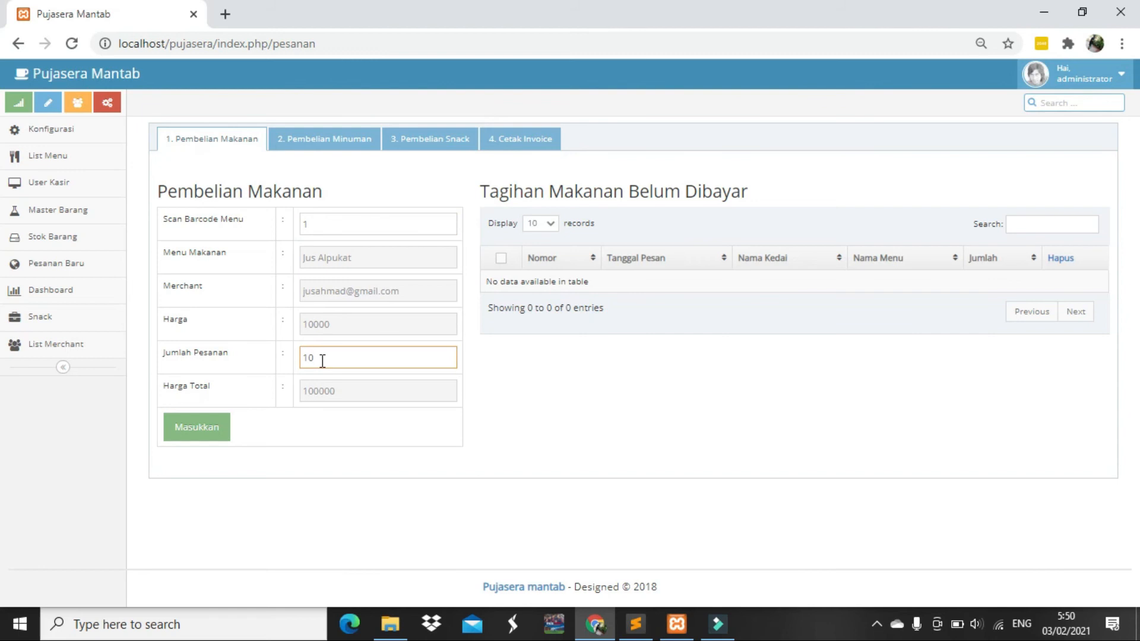
{"action": "type", "text": "5"}
{"action": "left_click", "coordinate": [219, 432]}
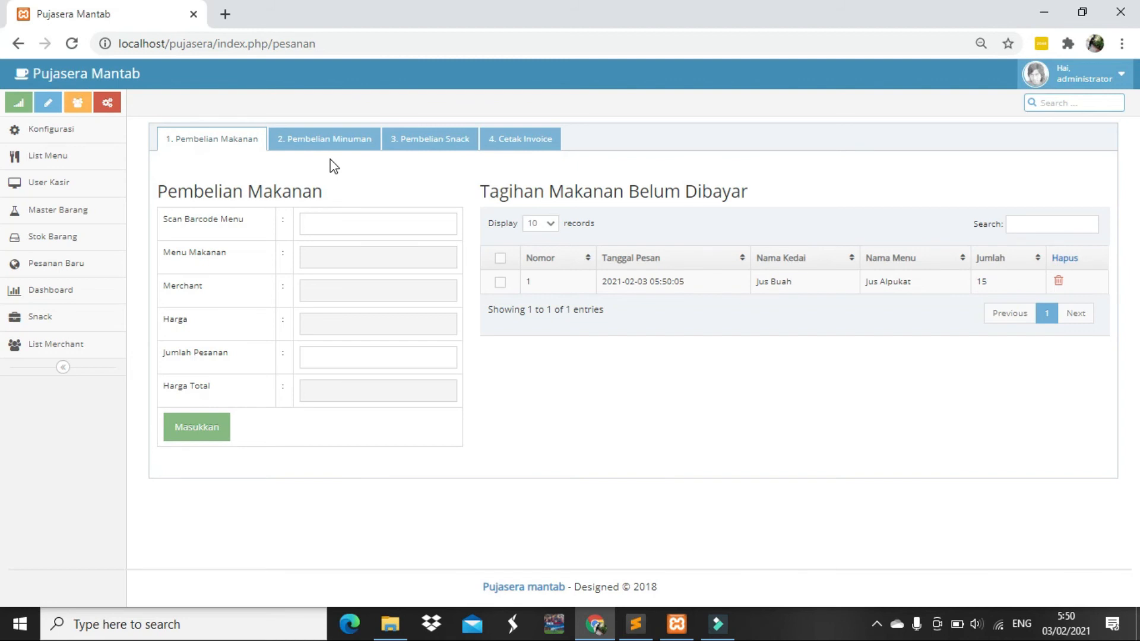
{"action": "left_click", "coordinate": [521, 140]}
{"action": "scroll", "coordinate": [618, 247], "scroll_direction": "down", "scroll_amount": 3}
{"action": "scroll", "coordinate": [614, 247], "scroll_direction": "up", "scroll_amount": 3}
Enter table 9, 200000 cash and 0% discount, leaving 50000 change on 150000
{"action": "left_click", "coordinate": [389, 464]}
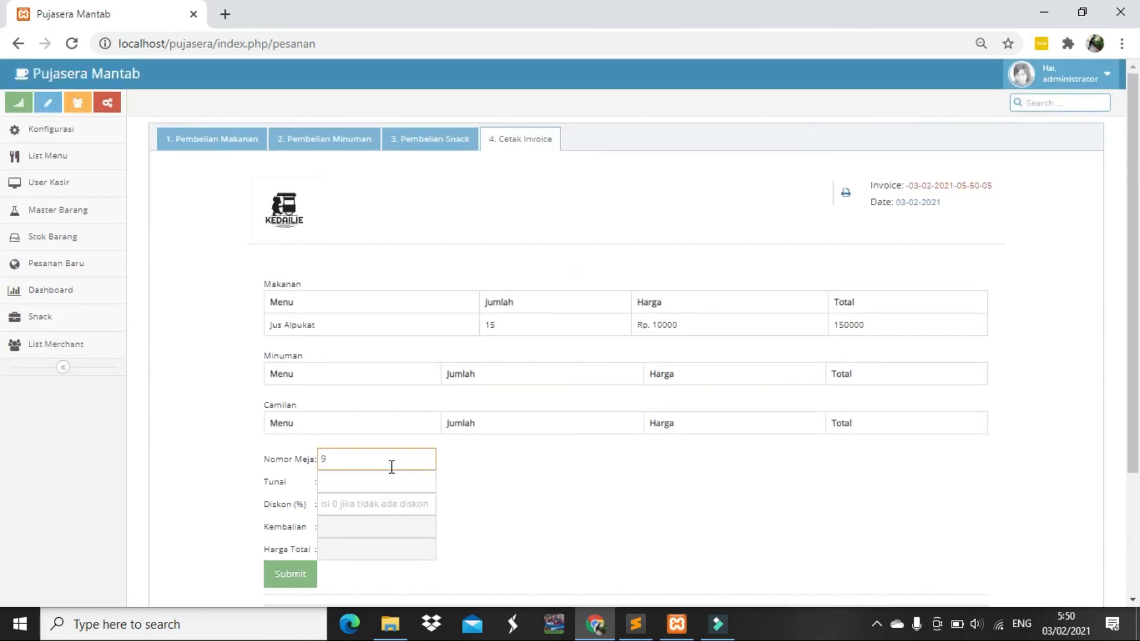
{"action": "left_click", "coordinate": [393, 481]}
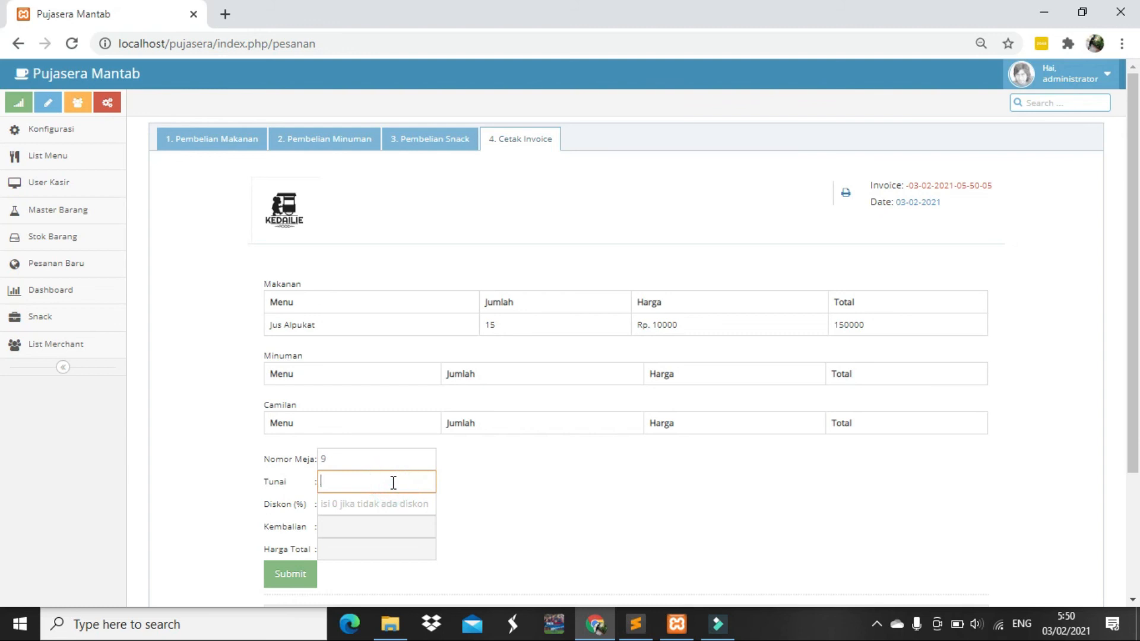
{"action": "type", "text": "200000"}
{"action": "key", "text": "Tab"}
{"action": "type", "text": "0"}
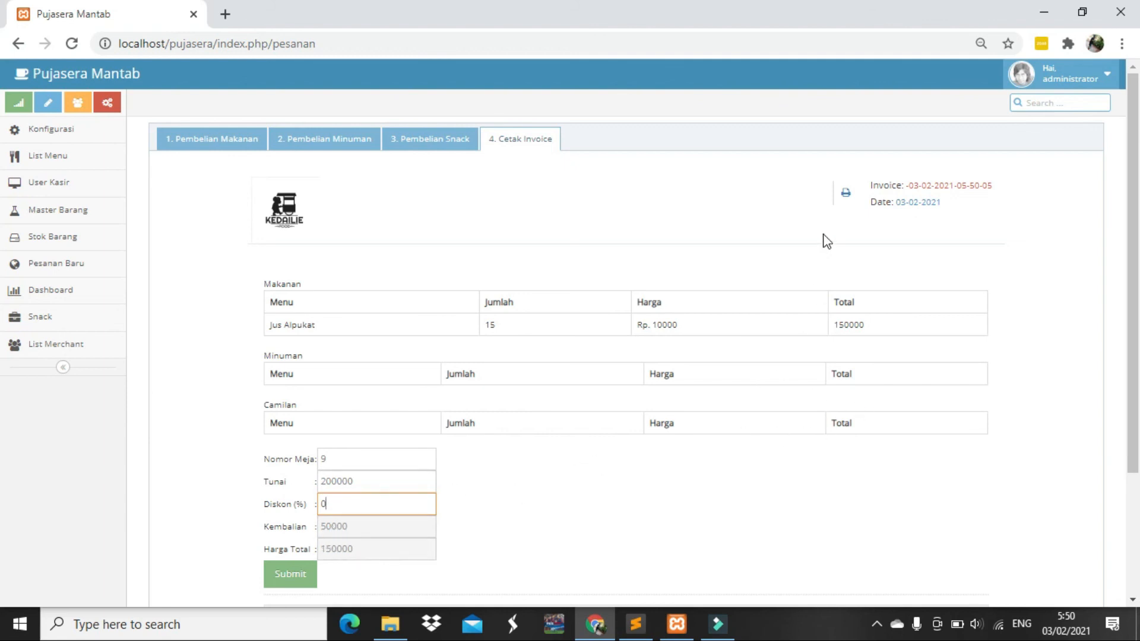
Preview the table-9 invoice printout with the Epson printer as destination, then cancel without printing
{"action": "left_click", "coordinate": [848, 193]}
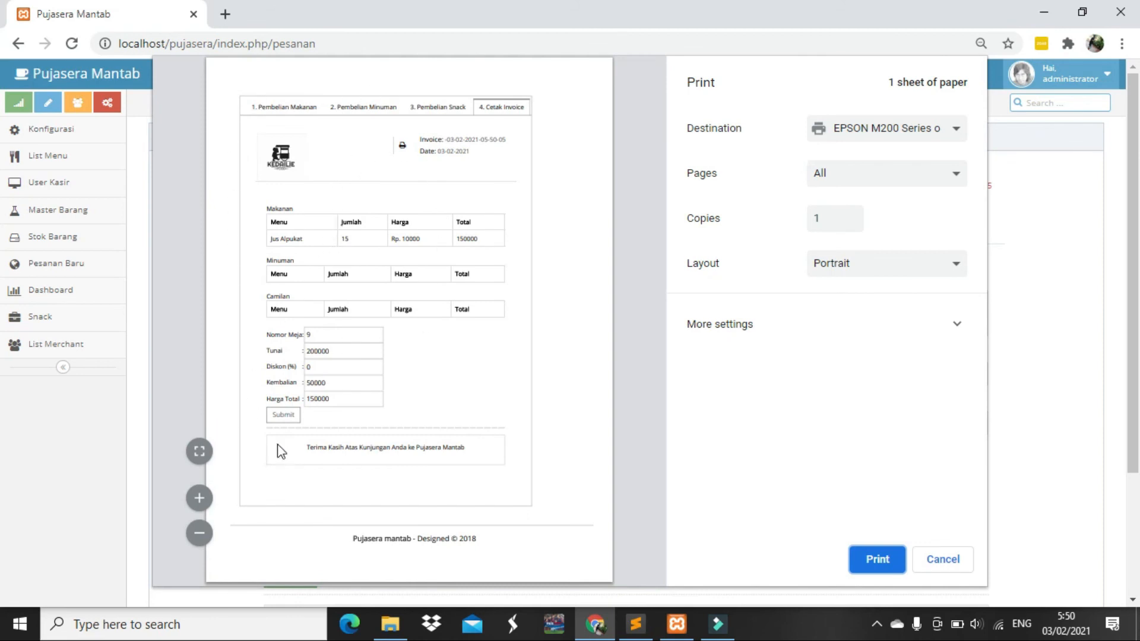
{"action": "left_click", "coordinate": [854, 143]}
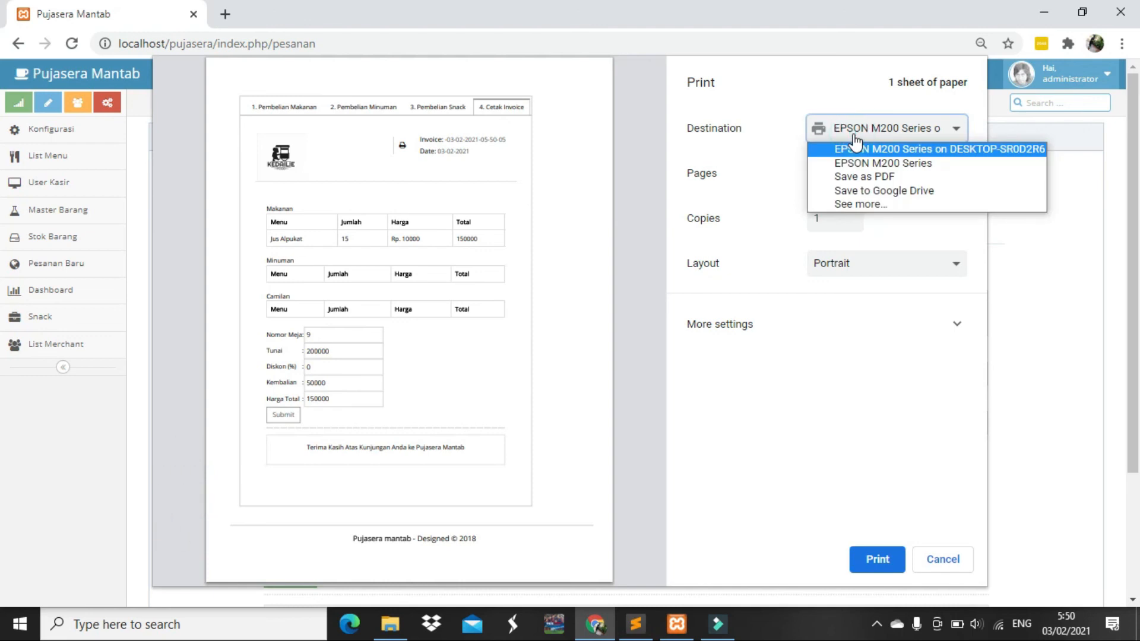
{"action": "left_click", "coordinate": [854, 146]}
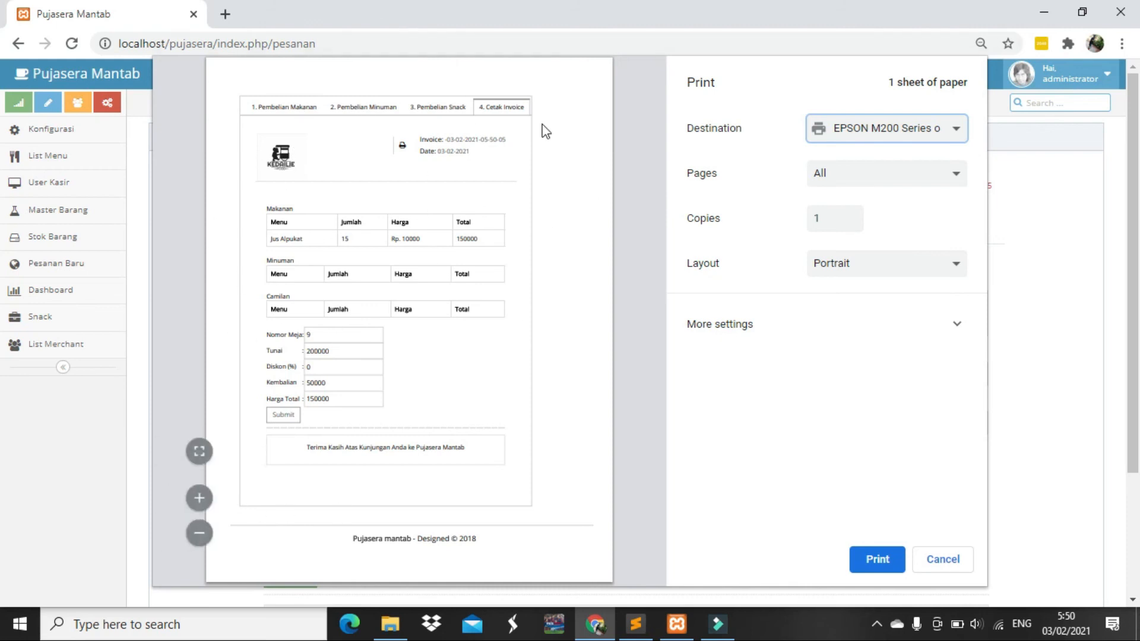
{"action": "left_click", "coordinate": [962, 561]}
{"action": "scroll", "coordinate": [593, 493], "scroll_direction": "down", "scroll_amount": 1}
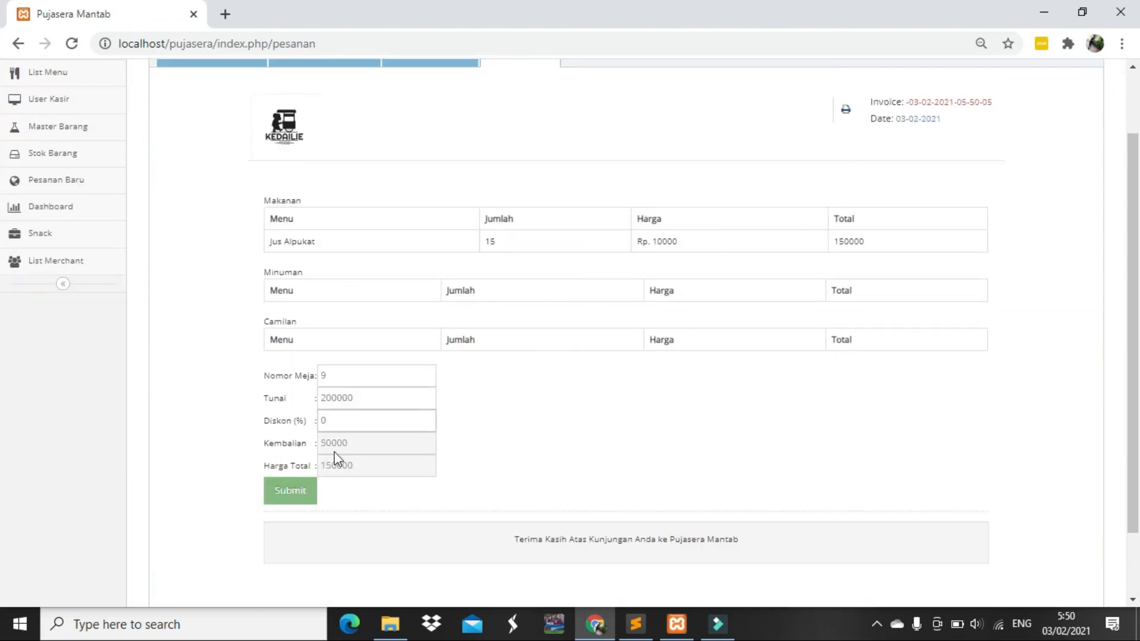
Submit the table-9 invoice, confirm the Minuman, Snack and Cetak Invoice tabs are empty, then open Dashboard
{"action": "left_click", "coordinate": [292, 493]}
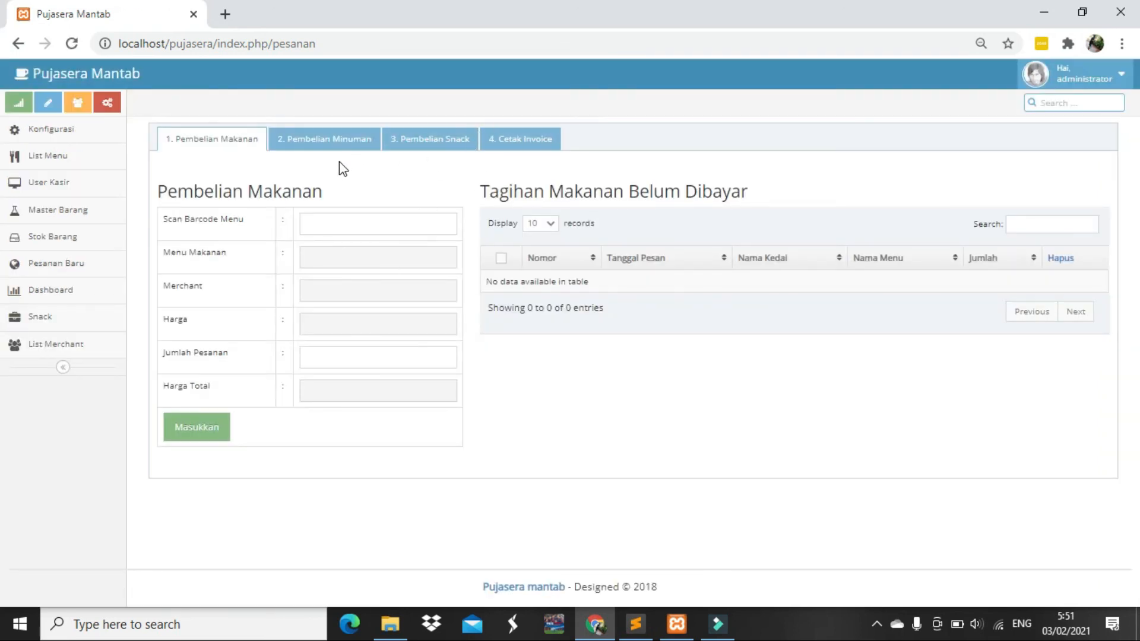
{"action": "left_click", "coordinate": [332, 140]}
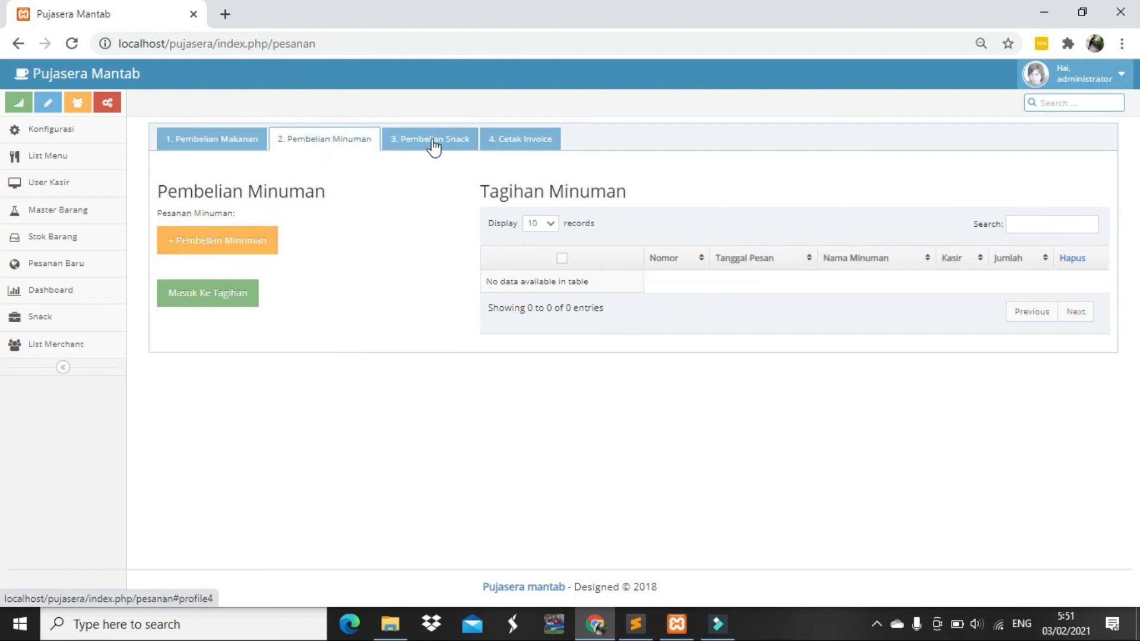
{"action": "left_click", "coordinate": [437, 143]}
{"action": "left_click", "coordinate": [514, 142]}
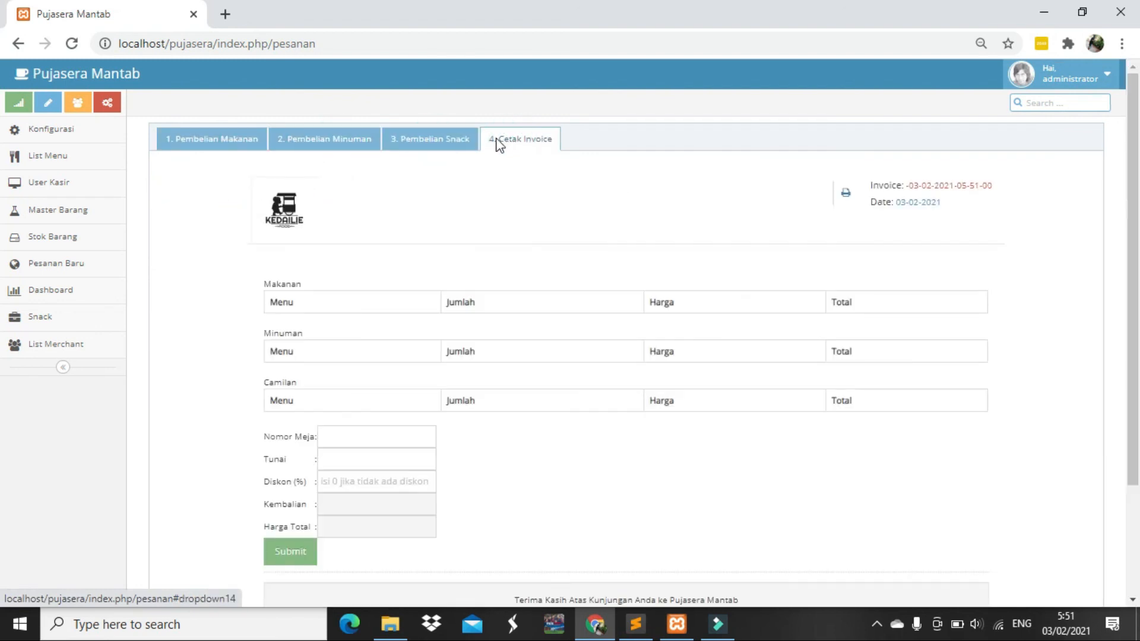
{"action": "left_click", "coordinate": [440, 141]}
{"action": "left_click", "coordinate": [314, 143]}
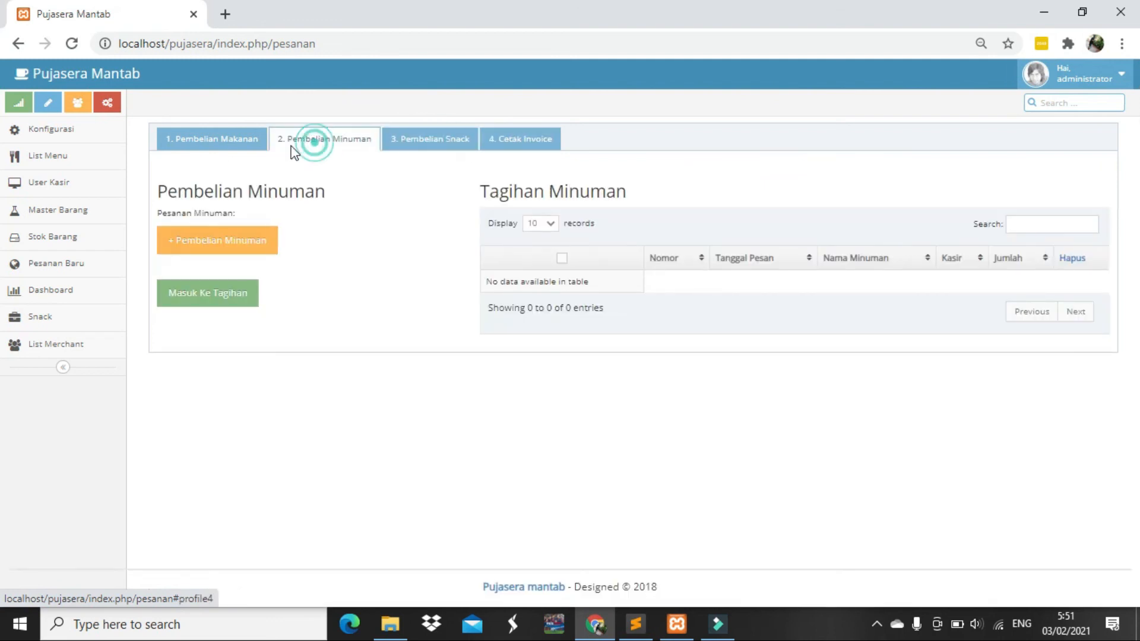
{"action": "left_click", "coordinate": [225, 141]}
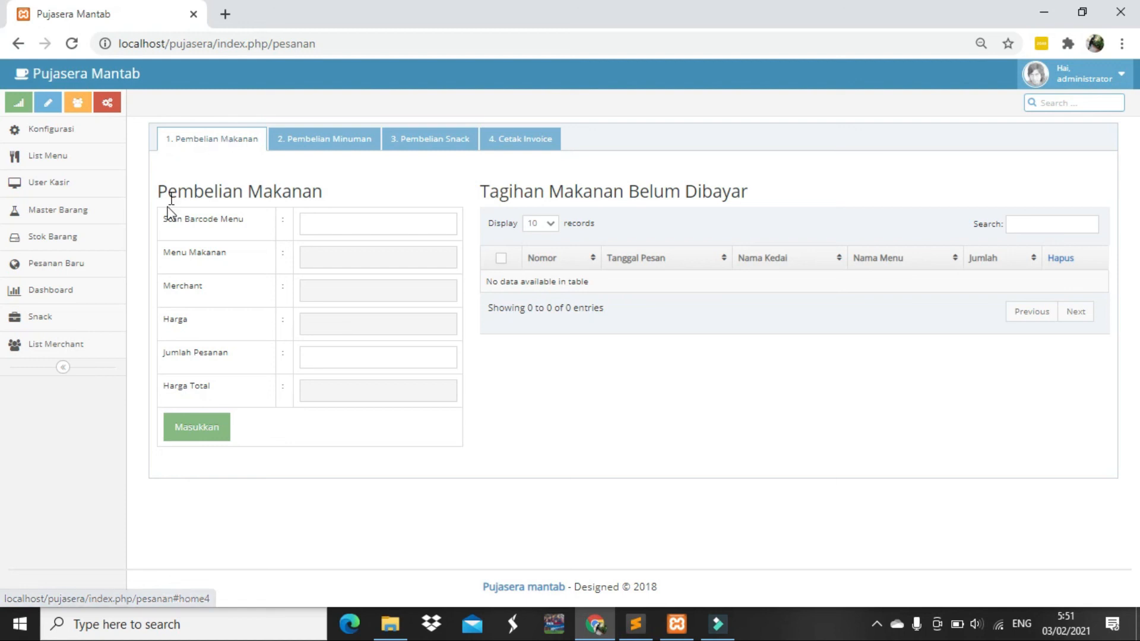
{"action": "left_click", "coordinate": [108, 288]}
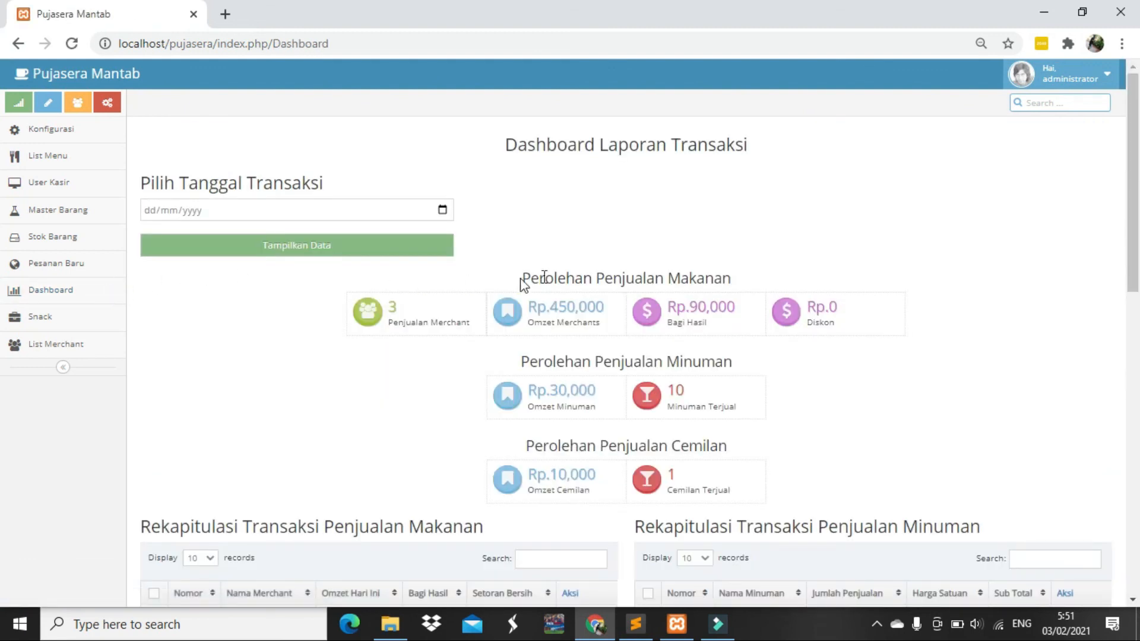
Show the dashboard transaction report for 3 February 2021 and scroll through its summary
{"action": "scroll", "coordinate": [440, 223], "scroll_direction": "down", "scroll_amount": 2}
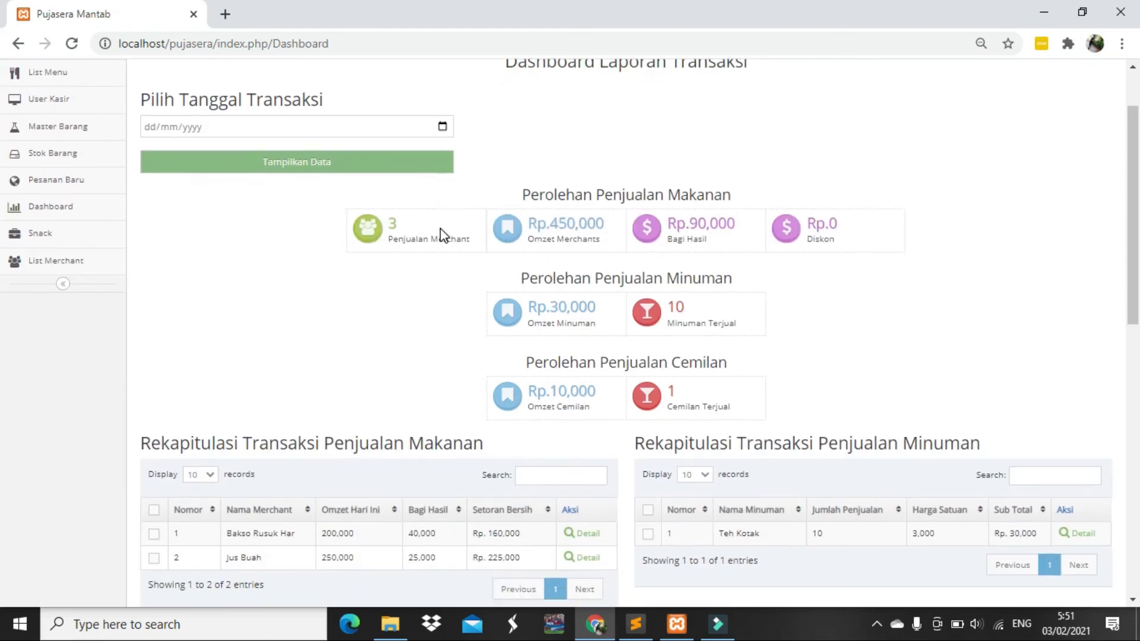
{"action": "scroll", "coordinate": [440, 226], "scroll_direction": "down", "scroll_amount": 1}
{"action": "scroll", "coordinate": [439, 228], "scroll_direction": "up", "scroll_amount": 3}
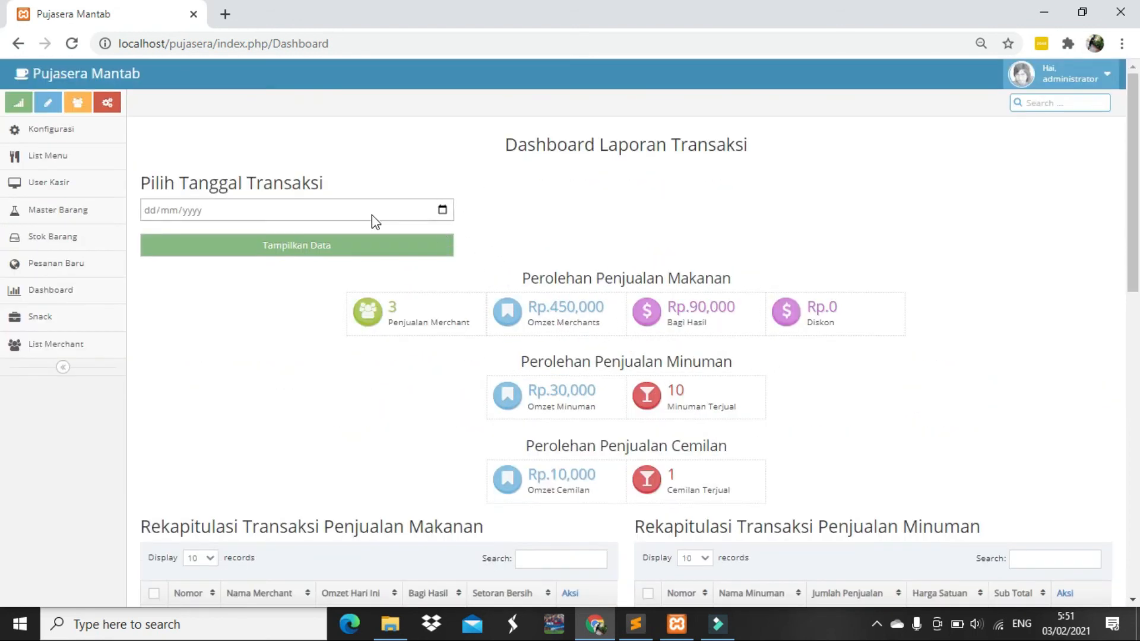
{"action": "left_click", "coordinate": [443, 210]}
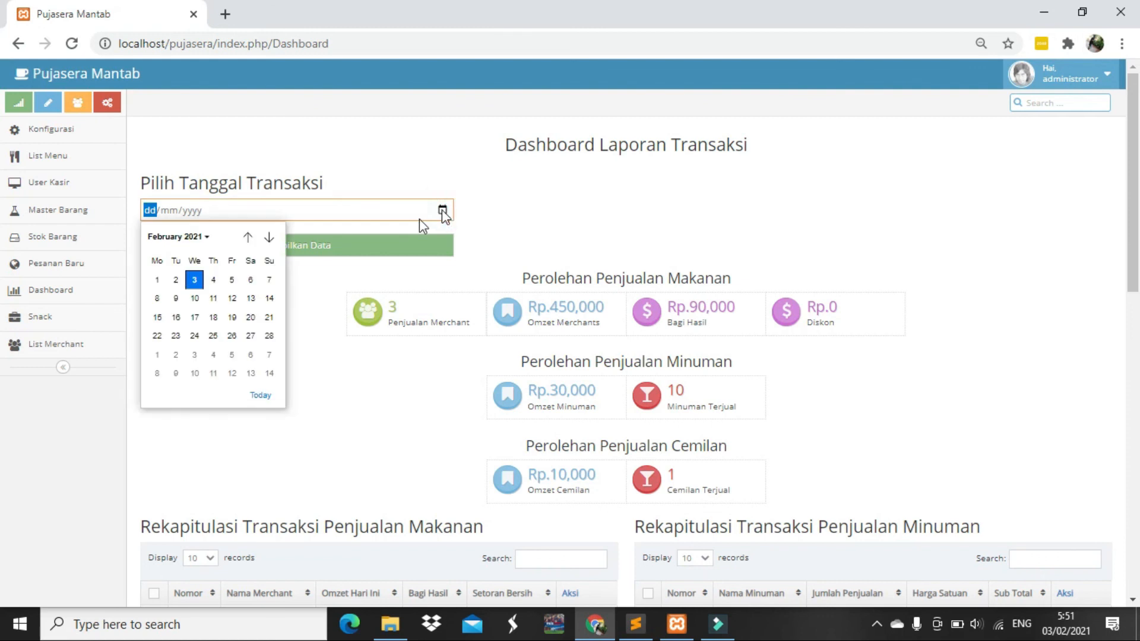
{"action": "left_click", "coordinate": [199, 283]}
{"action": "left_click", "coordinate": [257, 252]}
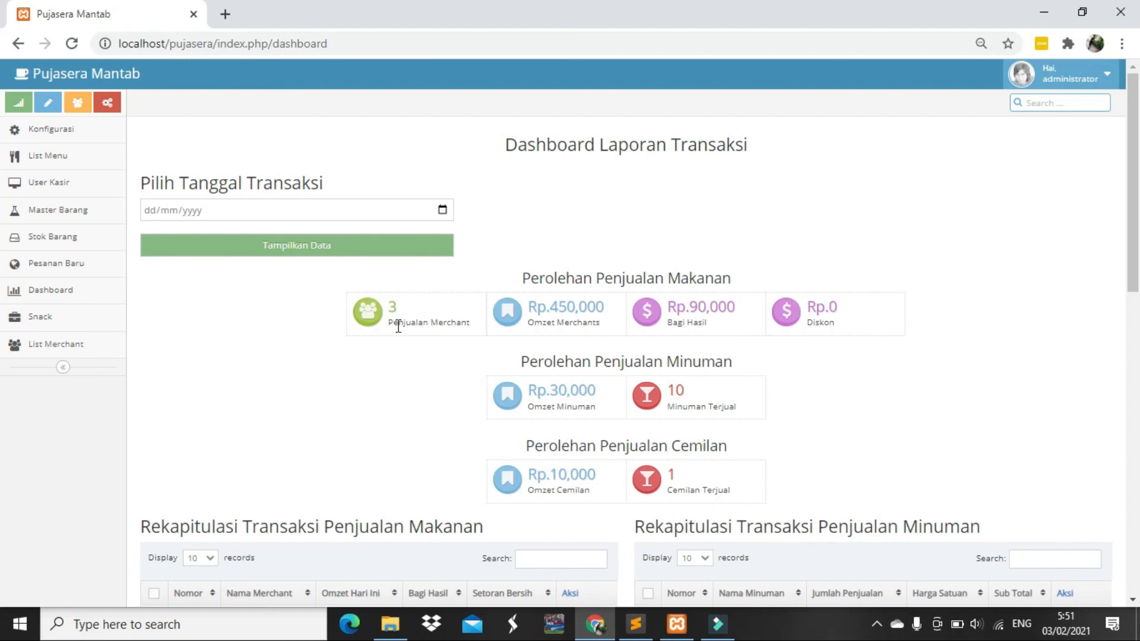
{"action": "scroll", "coordinate": [396, 326], "scroll_direction": "down", "scroll_amount": 3}
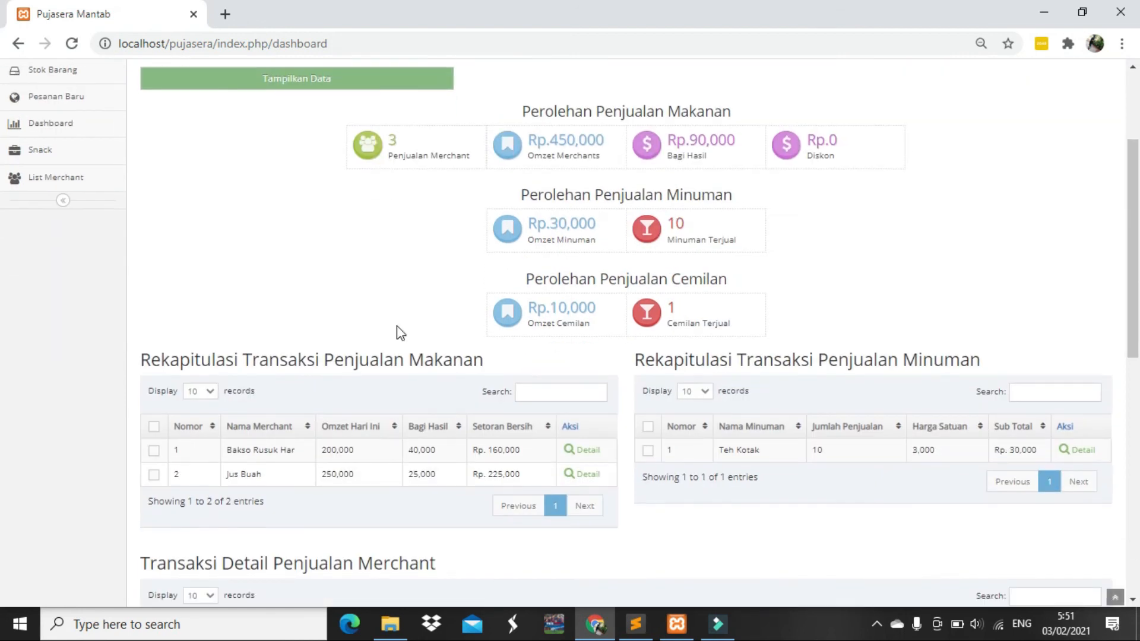
{"action": "scroll", "coordinate": [399, 332], "scroll_direction": "up", "scroll_amount": 2}
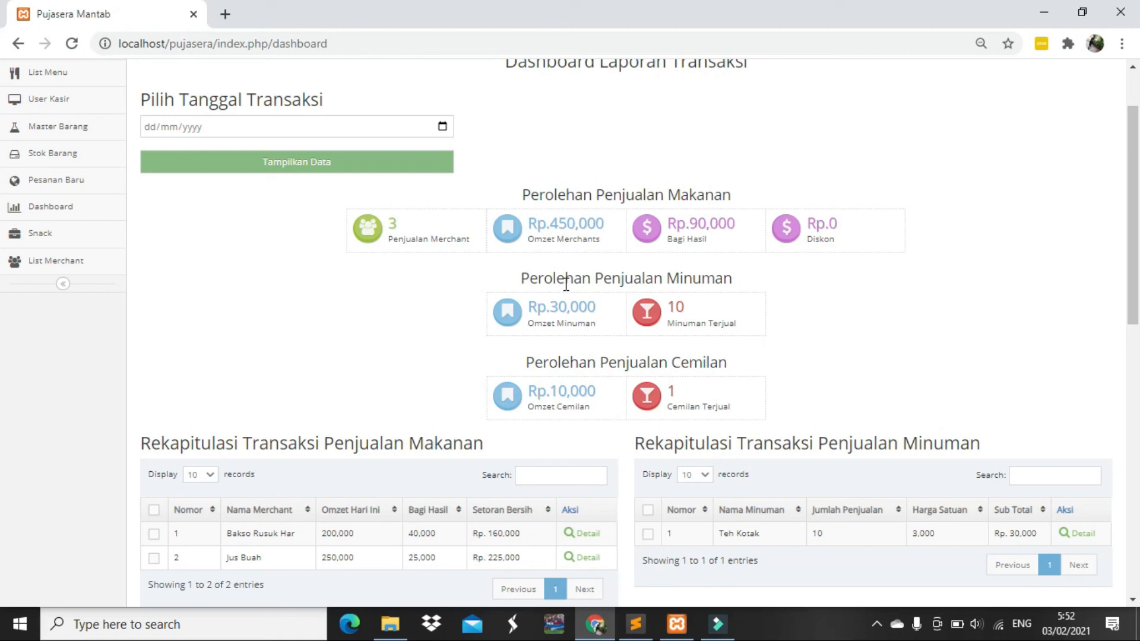
Tick the Teh Kotak drink row and highlight the Rp.30,000 drink, Rp.0 discount and Rp.10,000 snack figures
{"action": "left_click_drag", "start_coordinate": [549, 320], "coordinate": [586, 324]}
{"action": "scroll", "coordinate": [588, 321], "scroll_direction": "down", "scroll_amount": 1}
{"action": "scroll", "coordinate": [587, 321], "scroll_direction": "up", "scroll_amount": 1}
{"action": "left_click", "coordinate": [931, 534]}
{"action": "left_click_drag", "start_coordinate": [570, 306], "coordinate": [514, 312]}
{"action": "left_click_drag", "start_coordinate": [587, 313], "coordinate": [597, 309]}
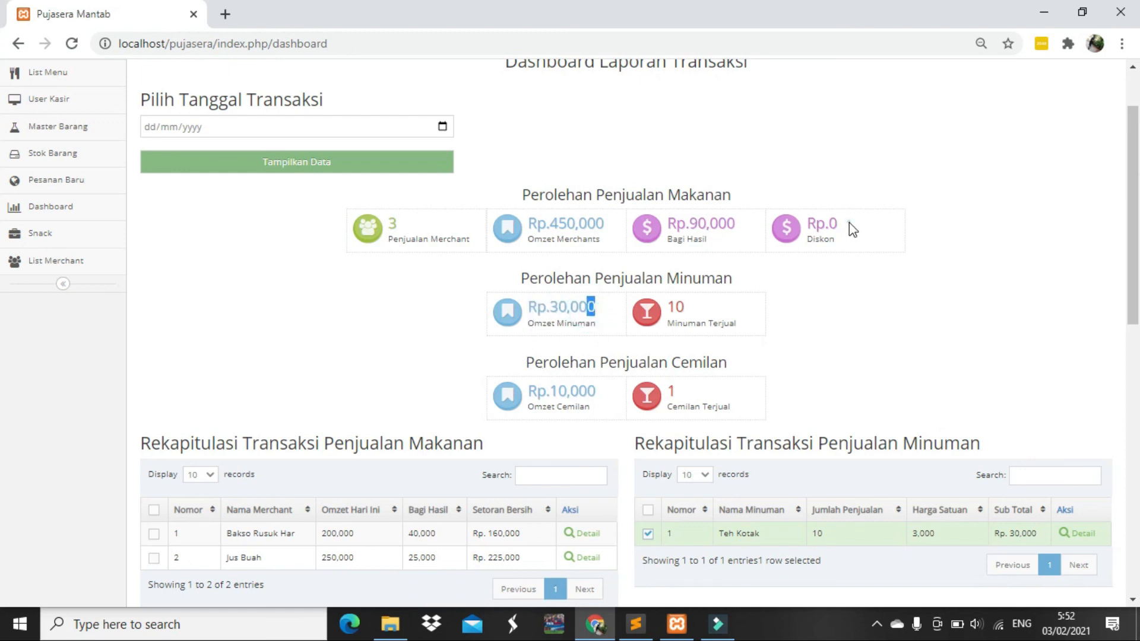
{"action": "left_click_drag", "start_coordinate": [852, 229], "coordinate": [789, 225]}
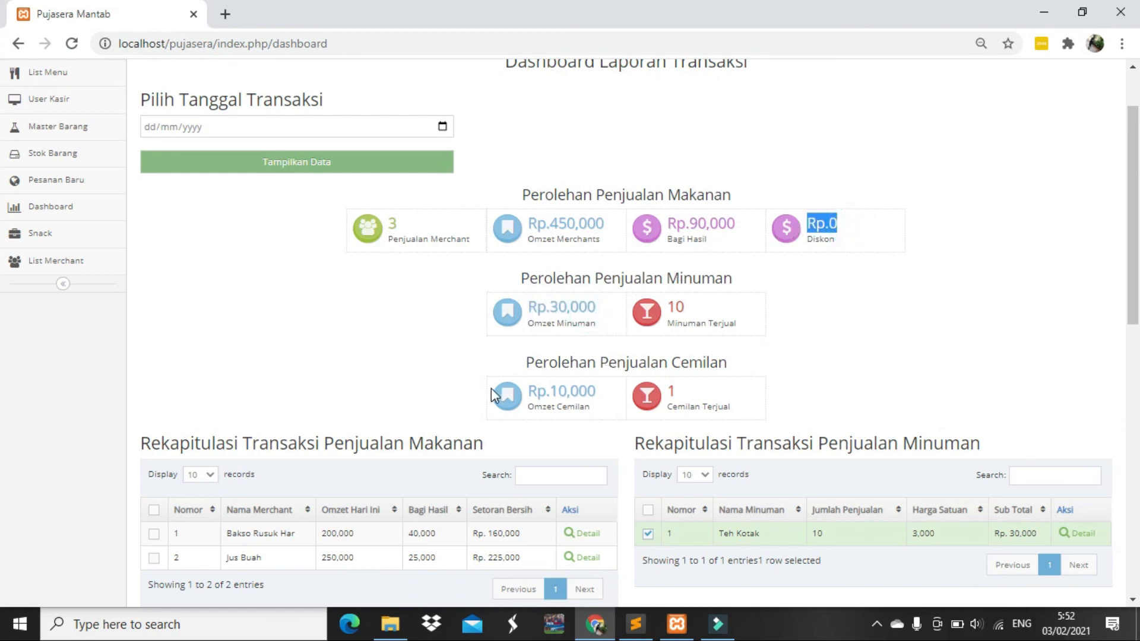
{"action": "left_click_drag", "start_coordinate": [598, 390], "coordinate": [546, 391]}
{"action": "left_click_drag", "start_coordinate": [683, 394], "coordinate": [653, 393]}
{"action": "scroll", "coordinate": [606, 399], "scroll_direction": "down", "scroll_amount": 2}
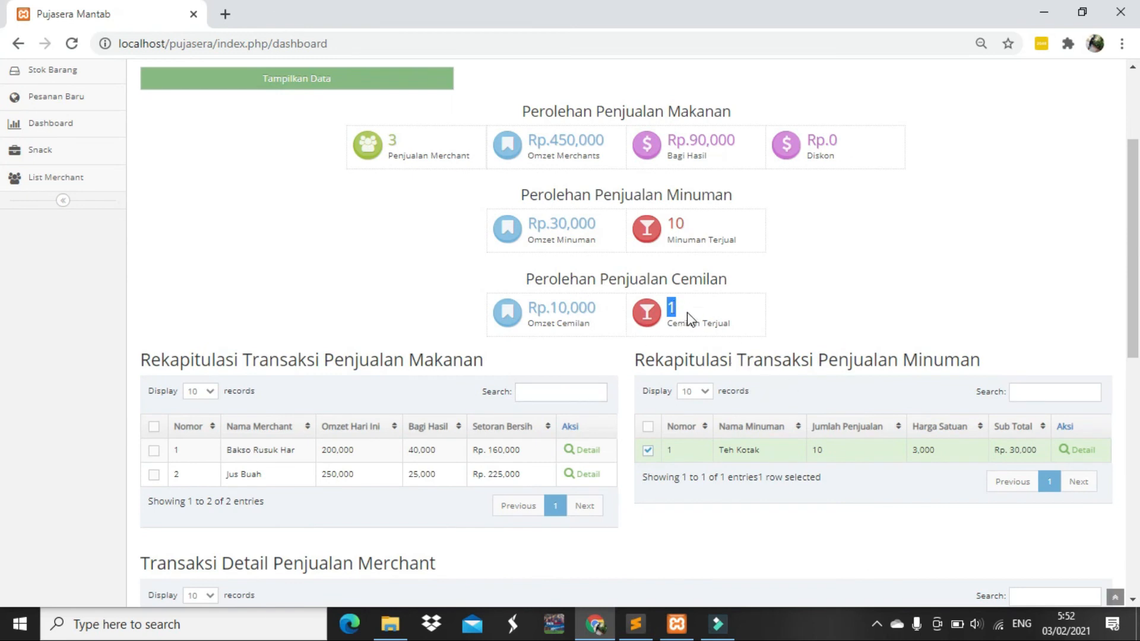
{"action": "scroll", "coordinate": [557, 265], "scroll_direction": "down", "scroll_amount": 4}
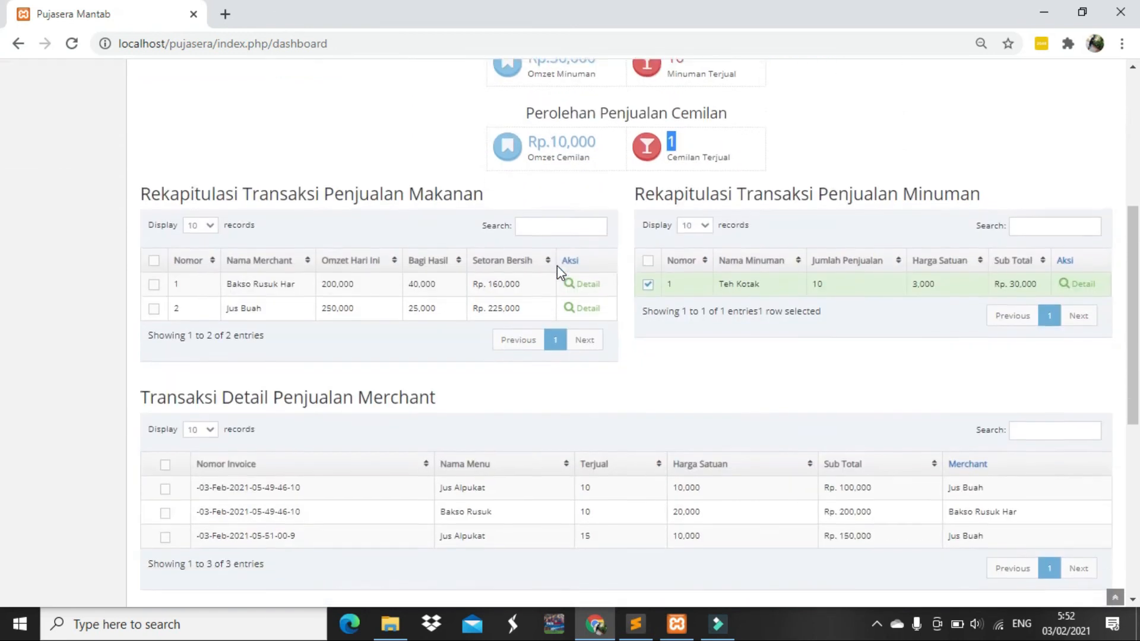
{"action": "scroll", "coordinate": [557, 265], "scroll_direction": "up", "scroll_amount": 7}
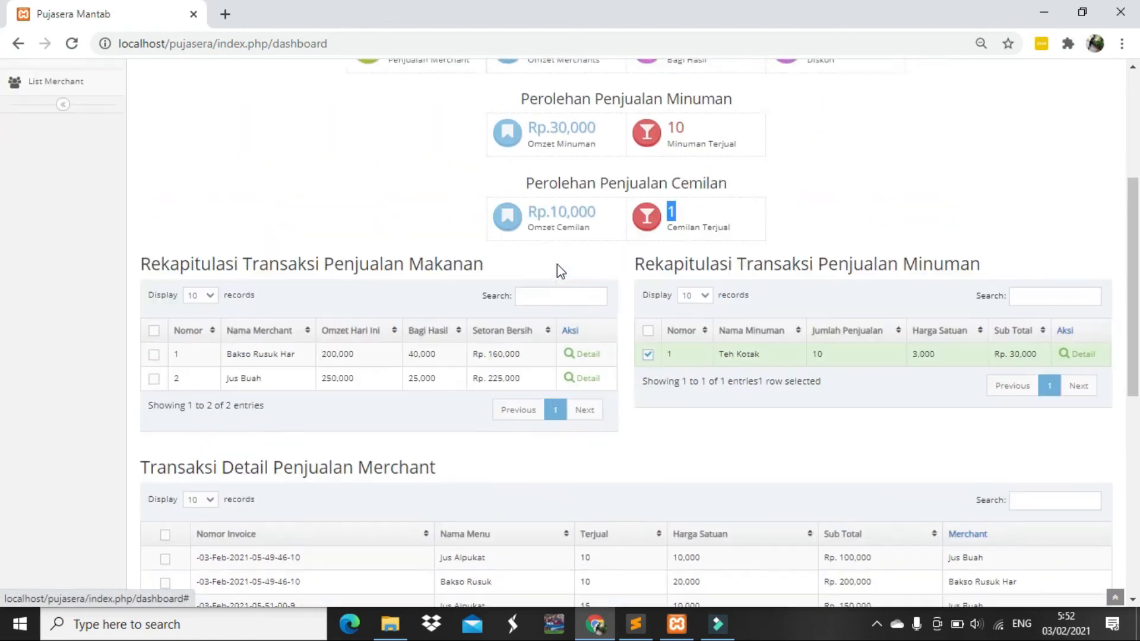
{"action": "scroll", "coordinate": [557, 265], "scroll_direction": "down", "scroll_amount": 5}
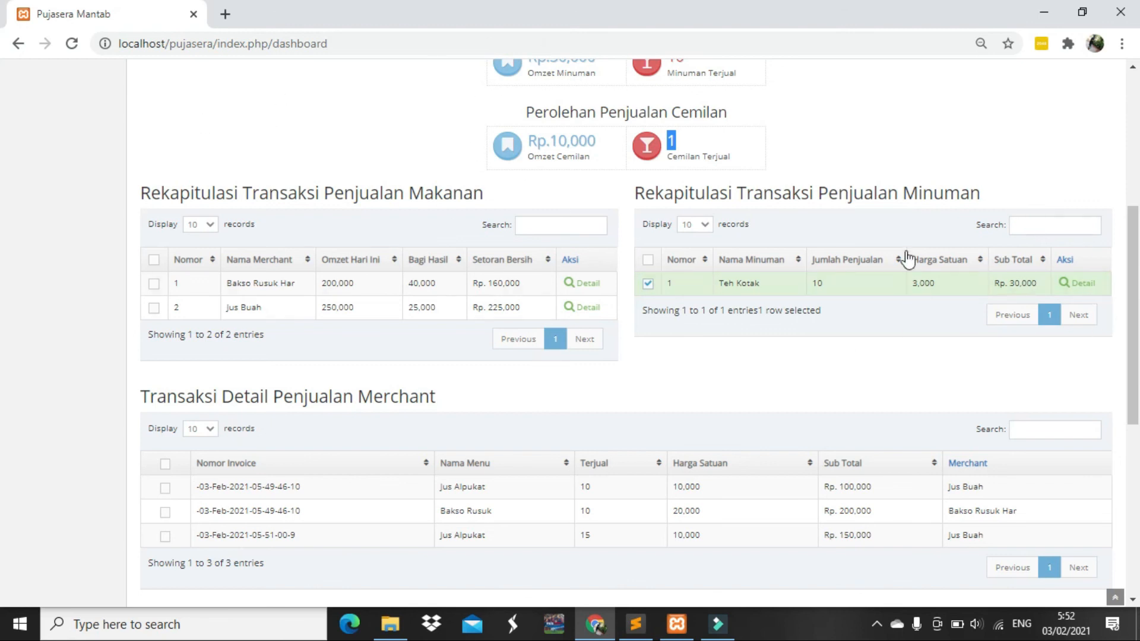
{"action": "scroll", "coordinate": [352, 234], "scroll_direction": "down", "scroll_amount": 3}
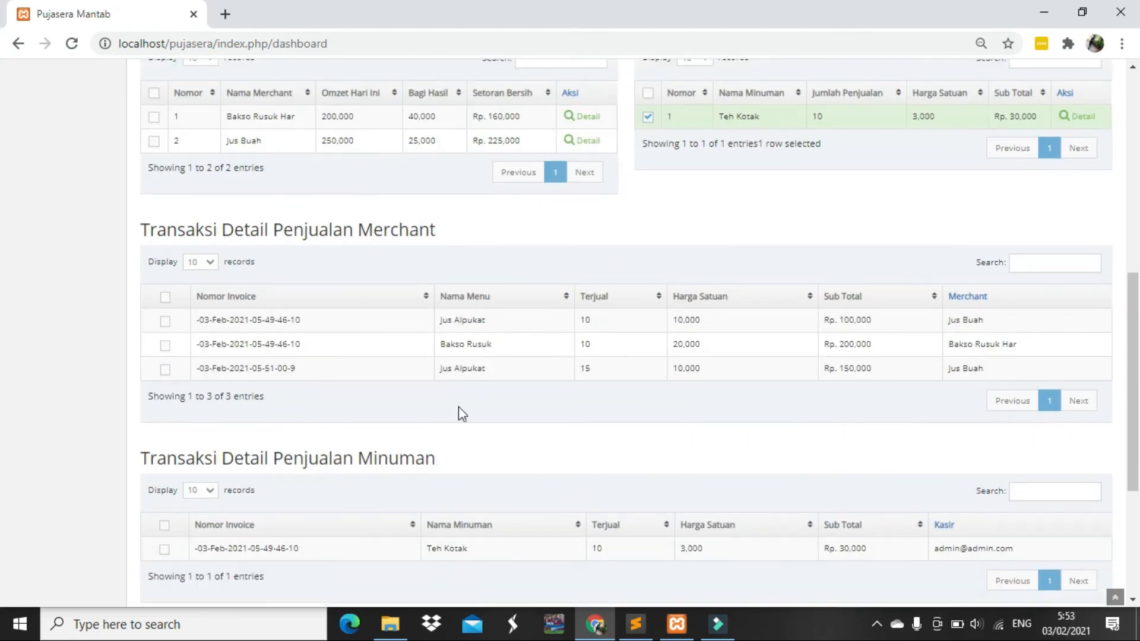
{"action": "scroll", "coordinate": [346, 466], "scroll_direction": "down", "scroll_amount": 1}
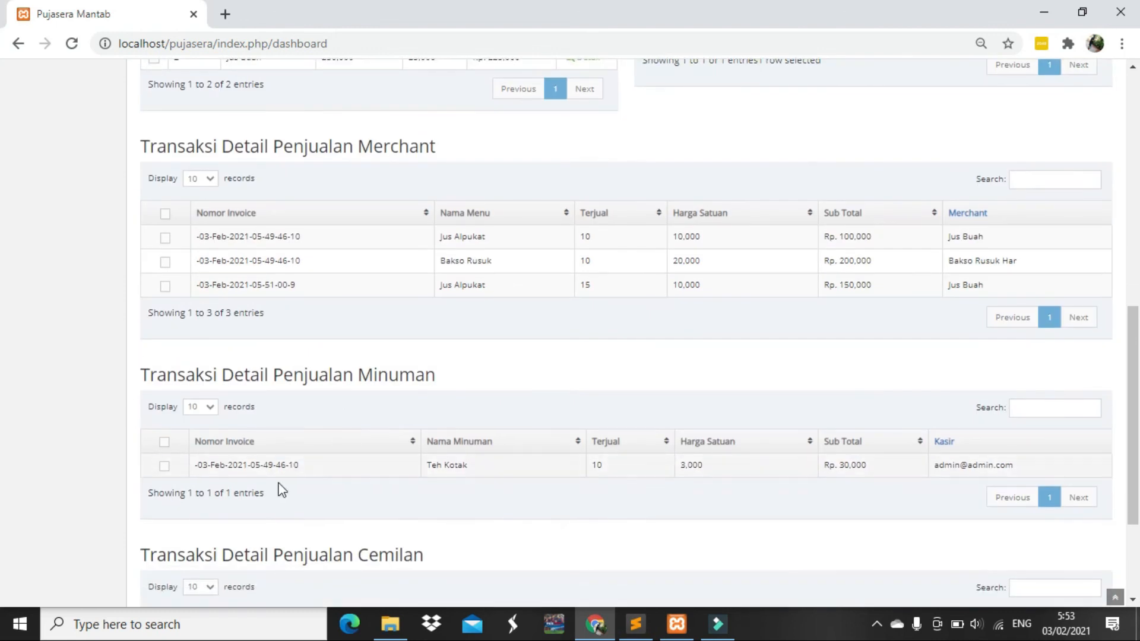
{"action": "scroll", "coordinate": [351, 419], "scroll_direction": "down", "scroll_amount": 2}
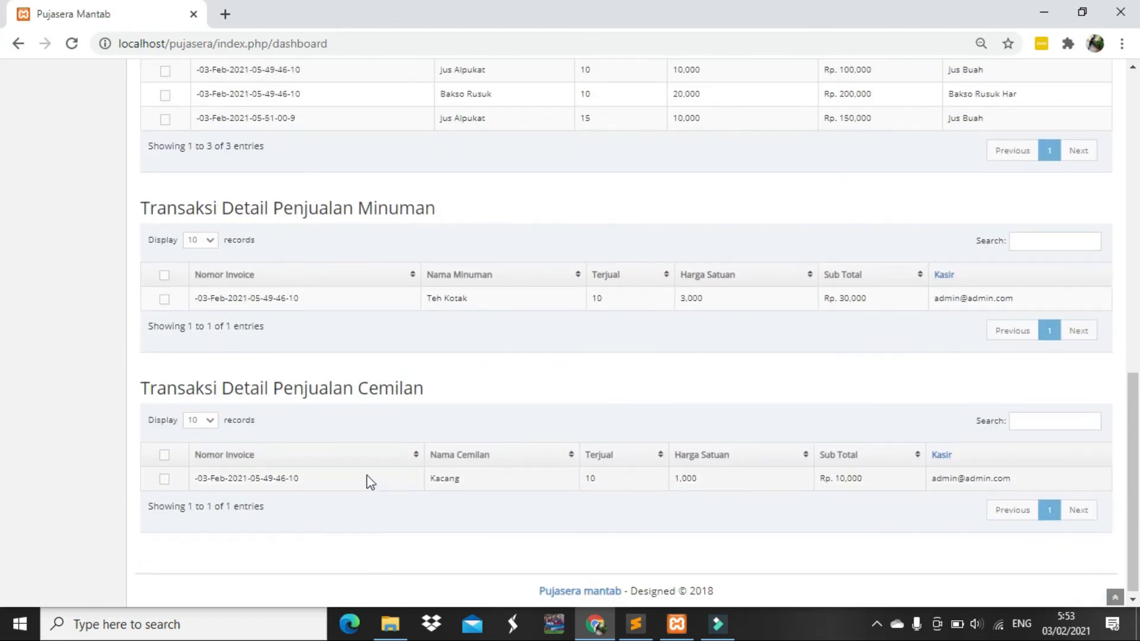
{"action": "scroll", "coordinate": [369, 478], "scroll_direction": "up", "scroll_amount": 3}
{"action": "scroll", "coordinate": [369, 479], "scroll_direction": "up", "scroll_amount": 6}
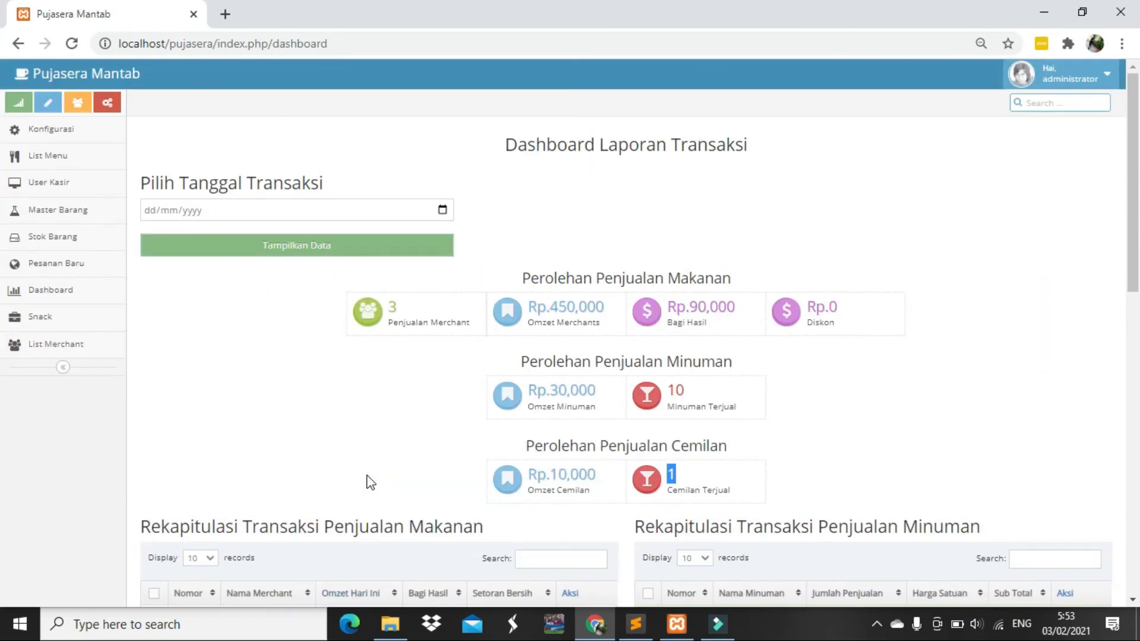
{"action": "scroll", "coordinate": [369, 478], "scroll_direction": "down", "scroll_amount": 3}
{"action": "scroll", "coordinate": [368, 475], "scroll_direction": "down", "scroll_amount": 3}
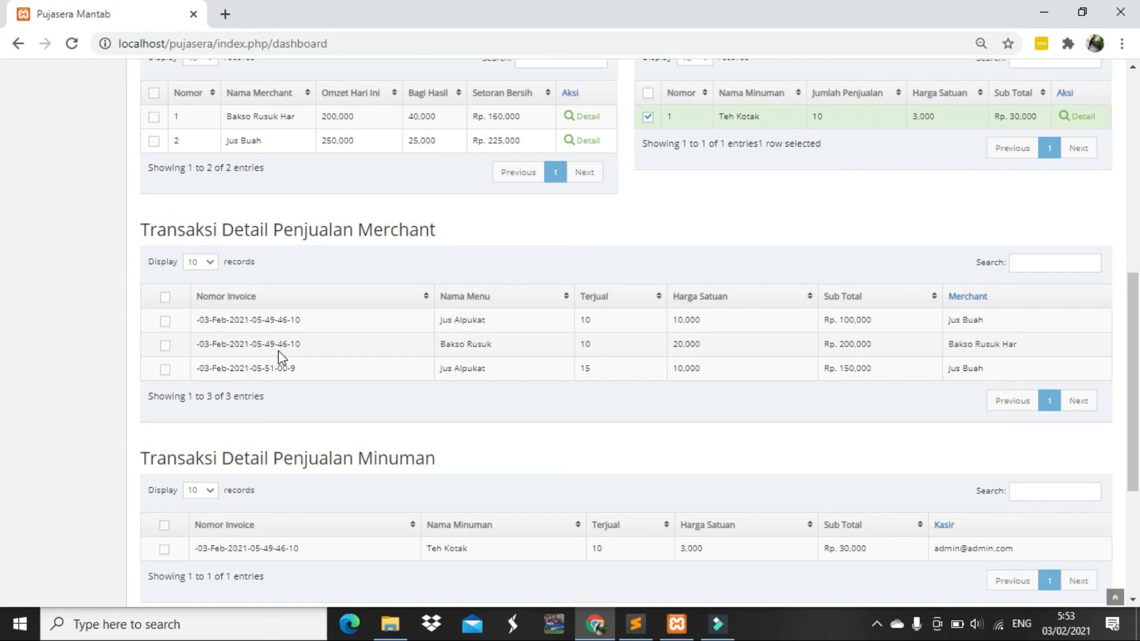
{"action": "scroll", "coordinate": [351, 367], "scroll_direction": "up", "scroll_amount": 7}
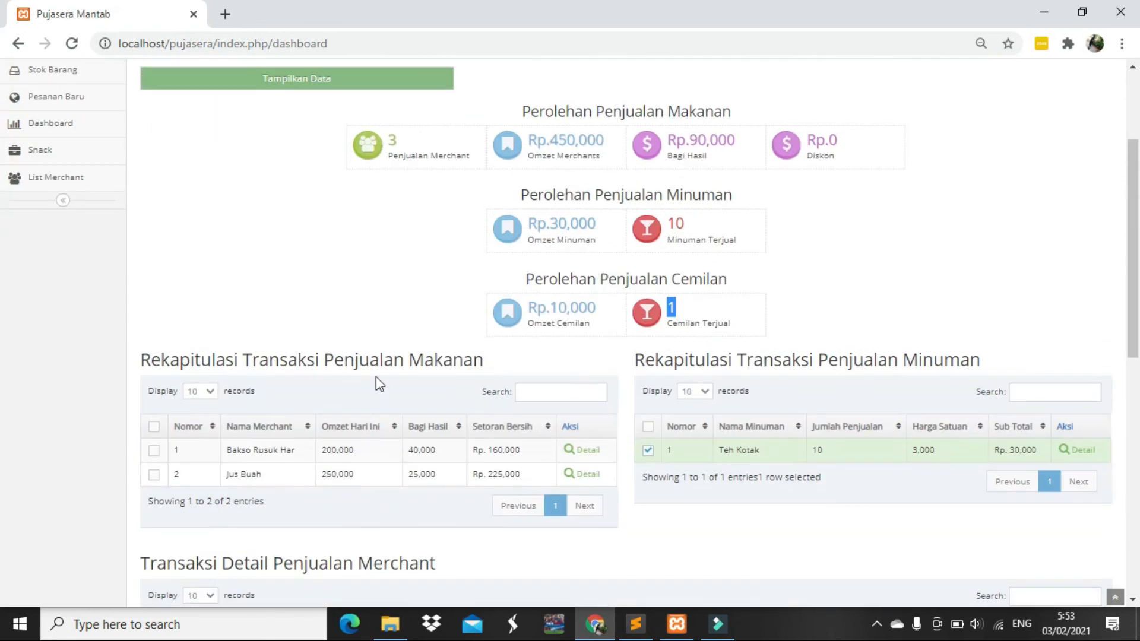
{"action": "scroll", "coordinate": [417, 349], "scroll_direction": "up", "scroll_amount": 2}
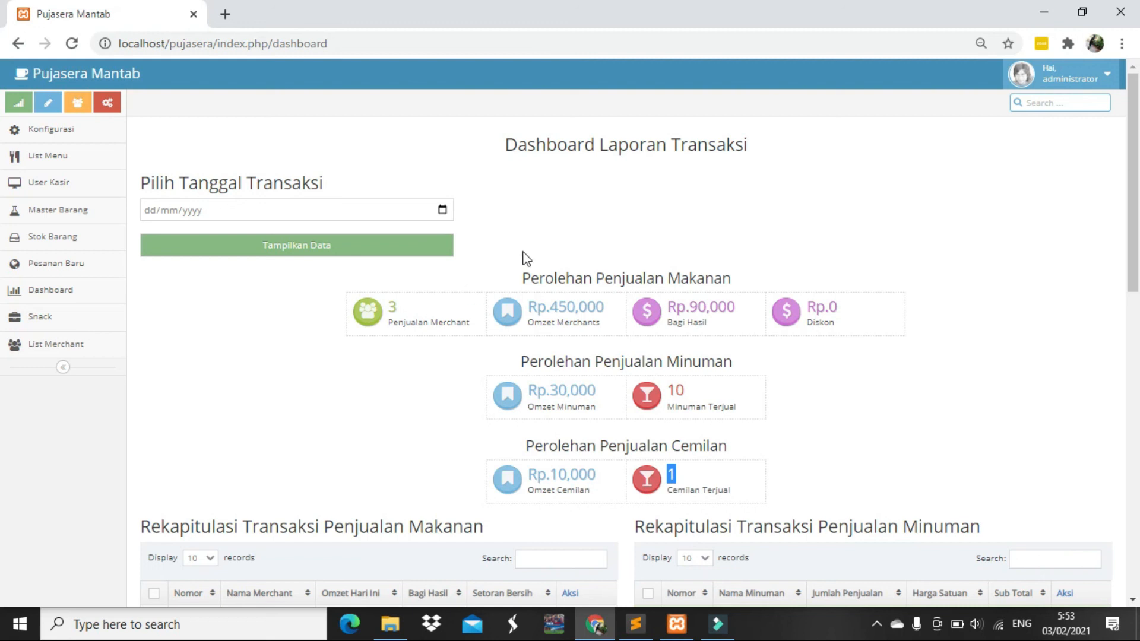
Log out through the 'Hai, administrator' account menu at the top right
{"action": "left_click", "coordinate": [1055, 89]}
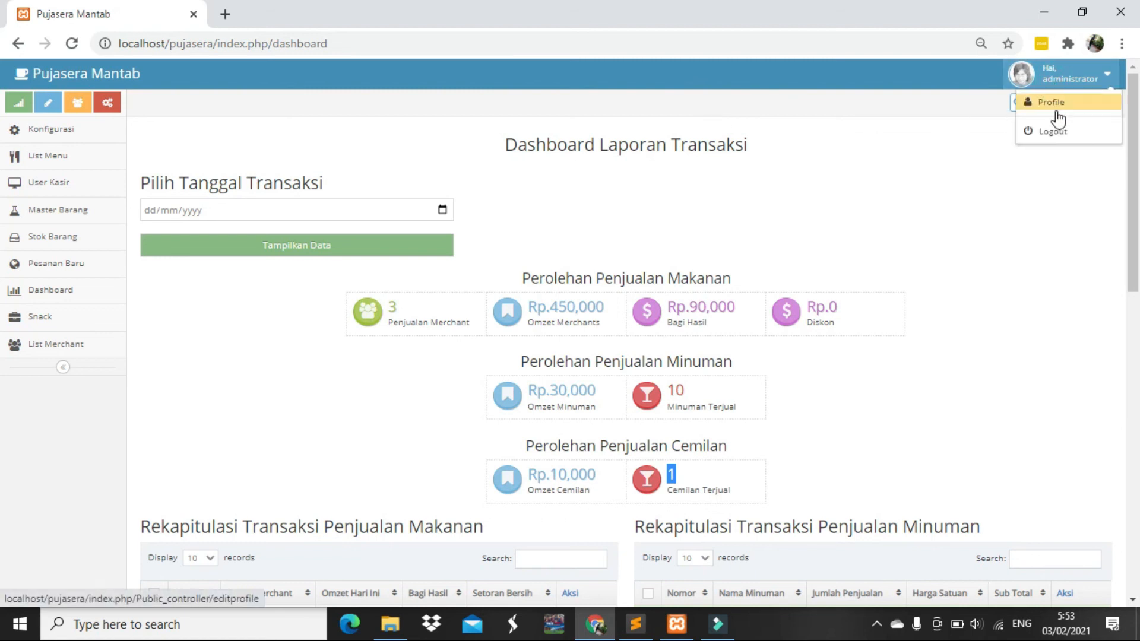
{"action": "left_click", "coordinate": [1057, 133]}
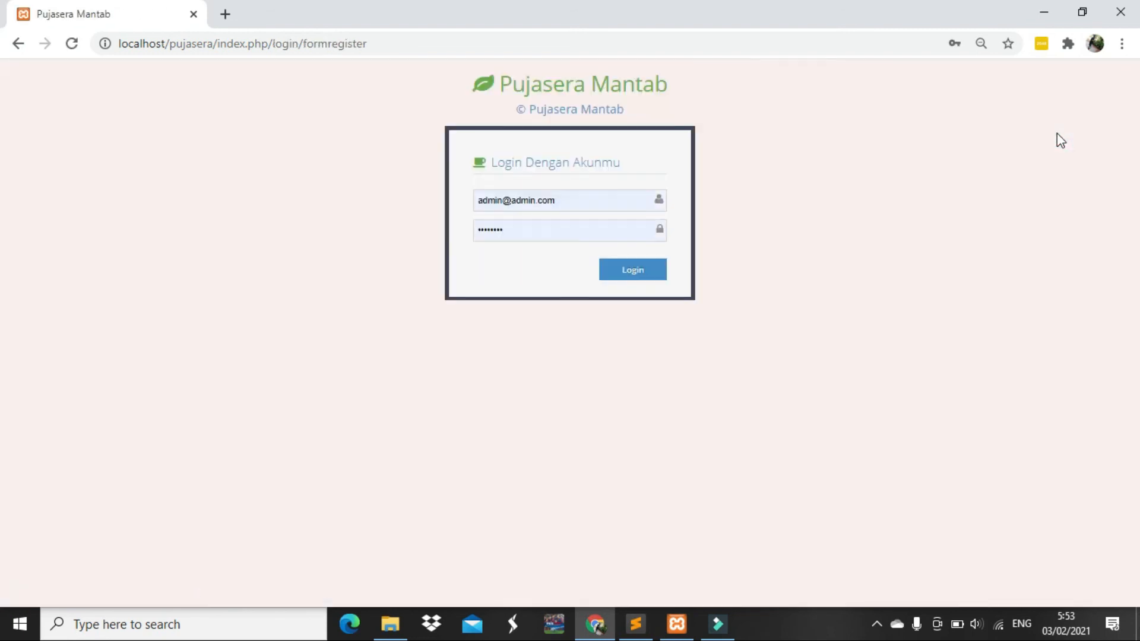